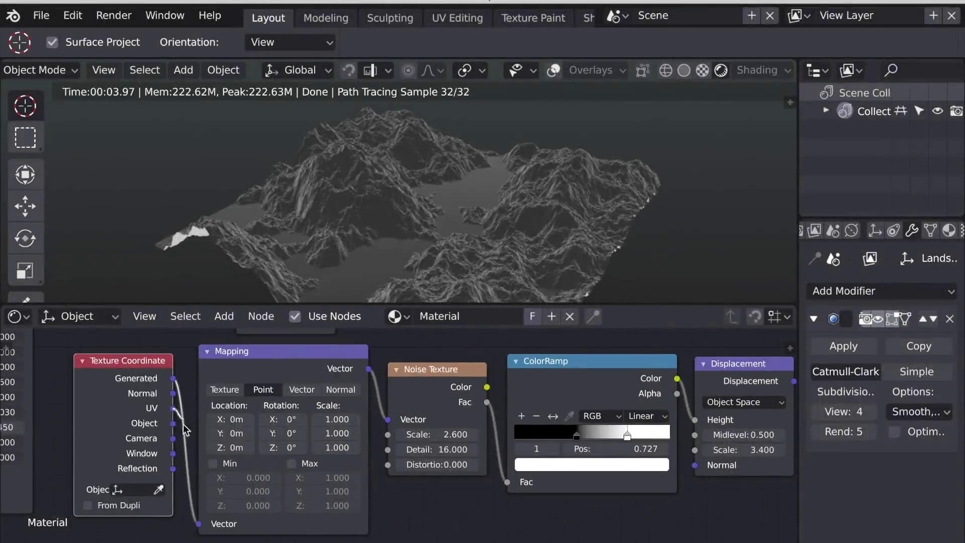
Step: Link the Texture Coordinate node's UV output to the Mapping node's Vector input and shift the mapping's X location to 2.6 m
drag(184, 425, 199, 524)
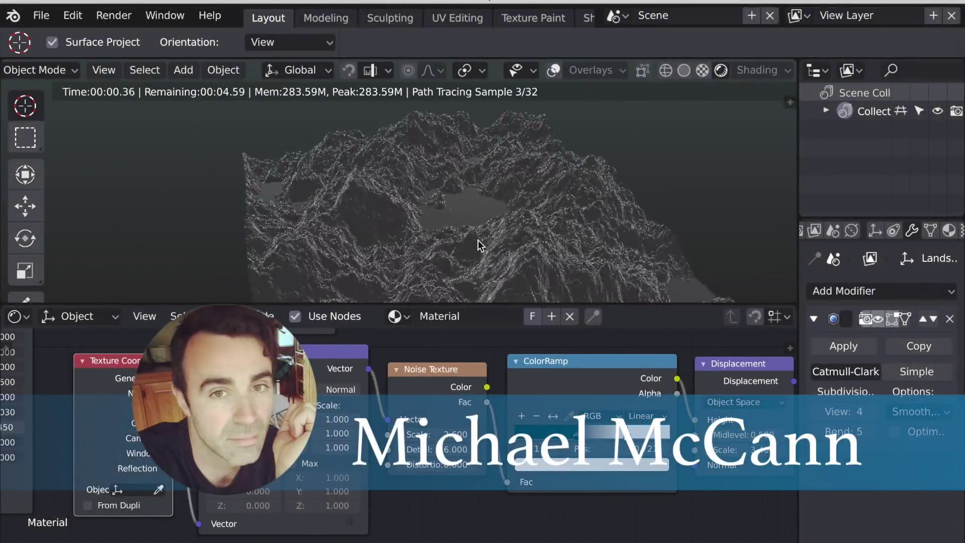
scroll(480, 241, up, 4)
middle_drag(394, 151, 403, 190)
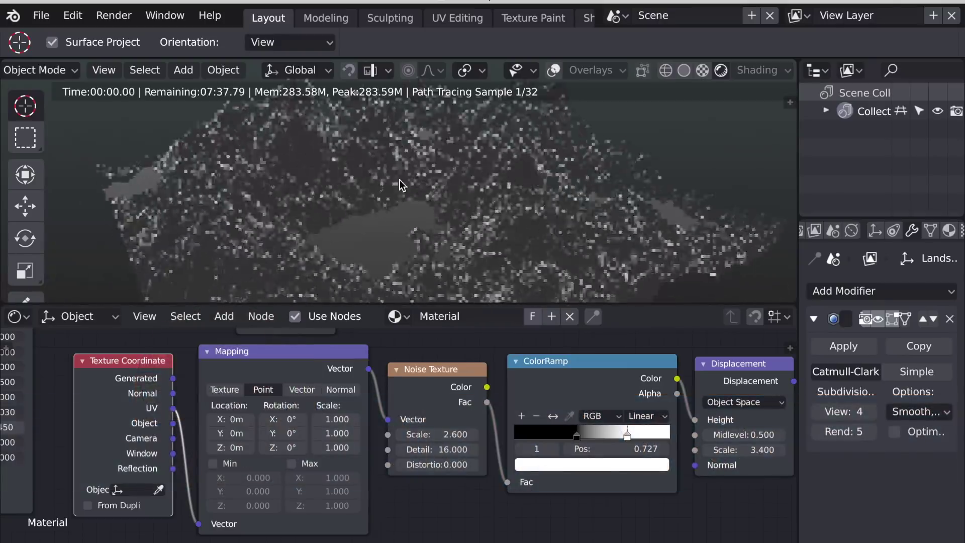
scroll(413, 203, down, 3)
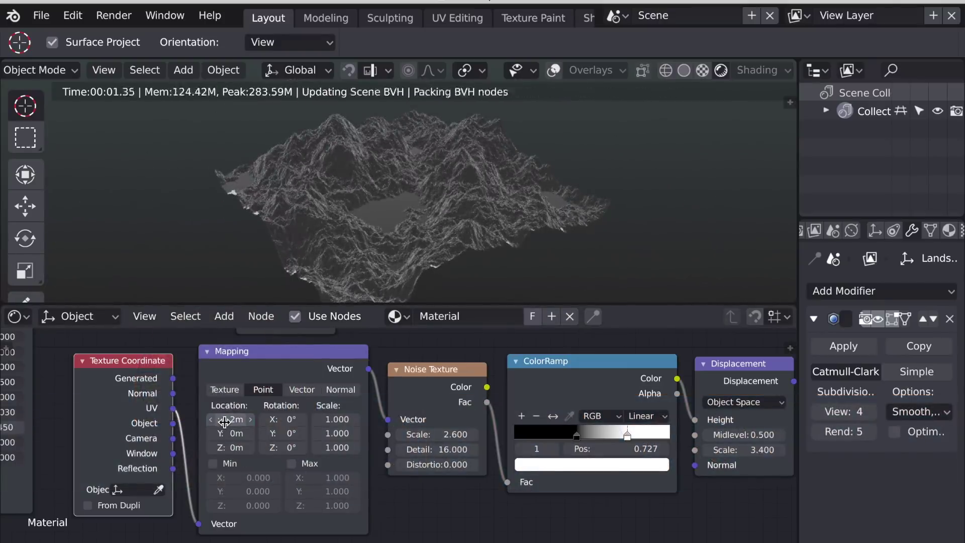
drag(231, 419, 262, 419)
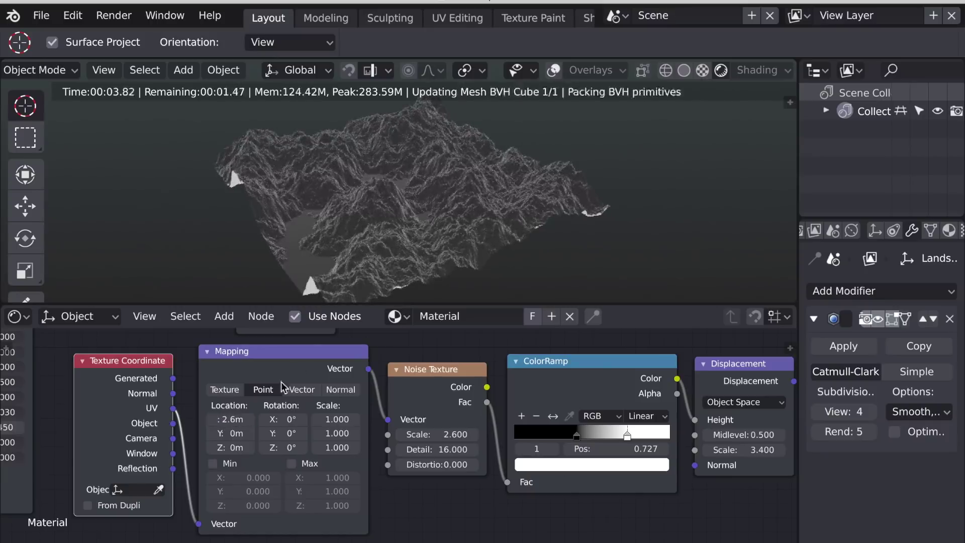
Step: Examine the rendered terrain and the grassy landscape with its stone path from several angles and distances
mouse_move(509, 265)
middle_down()
mouse_move(464, 256)
mouse_move(495, 265)
middle_up()
scroll(463, 256, up, 4)
scroll(498, 269, up, 2)
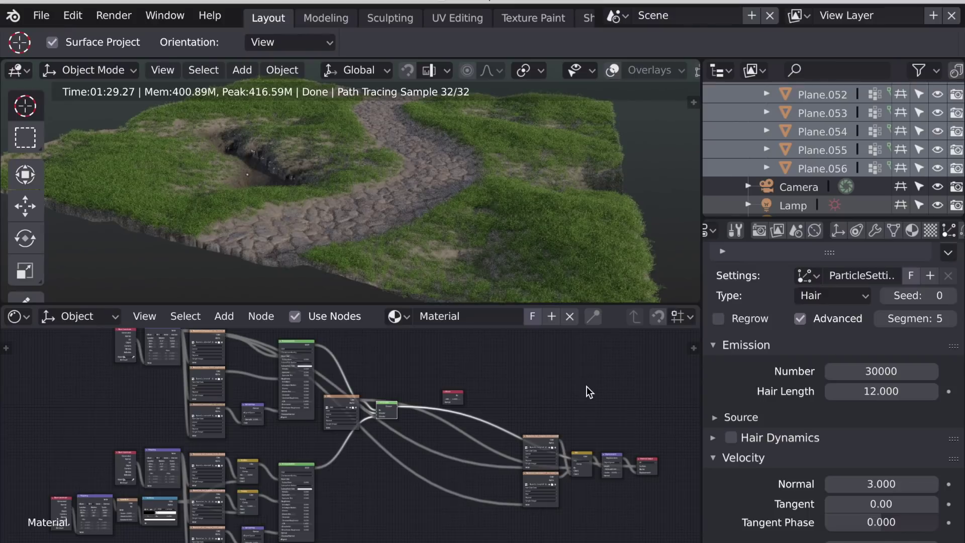
scroll(485, 255, up, 4)
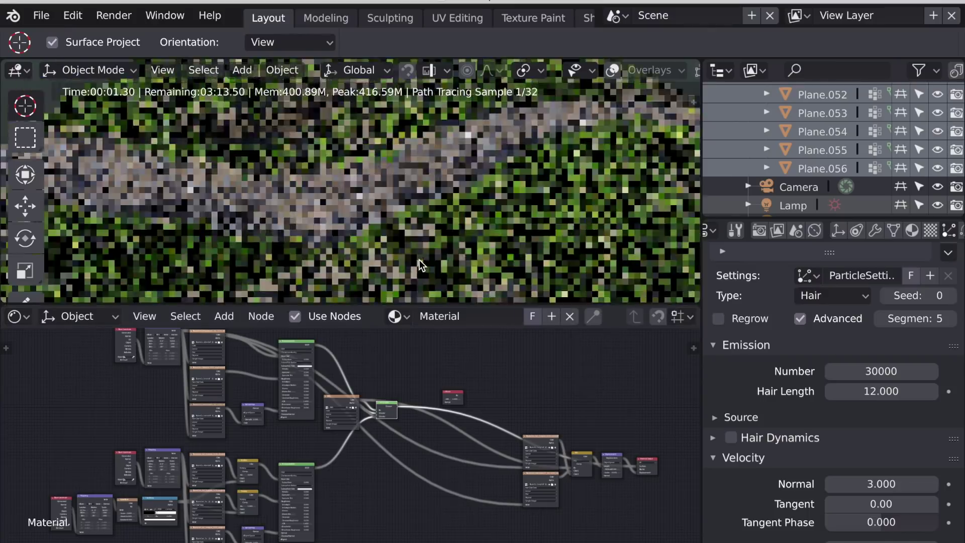
scroll(419, 259, down, 4)
middle_drag(419, 260, 600, 277)
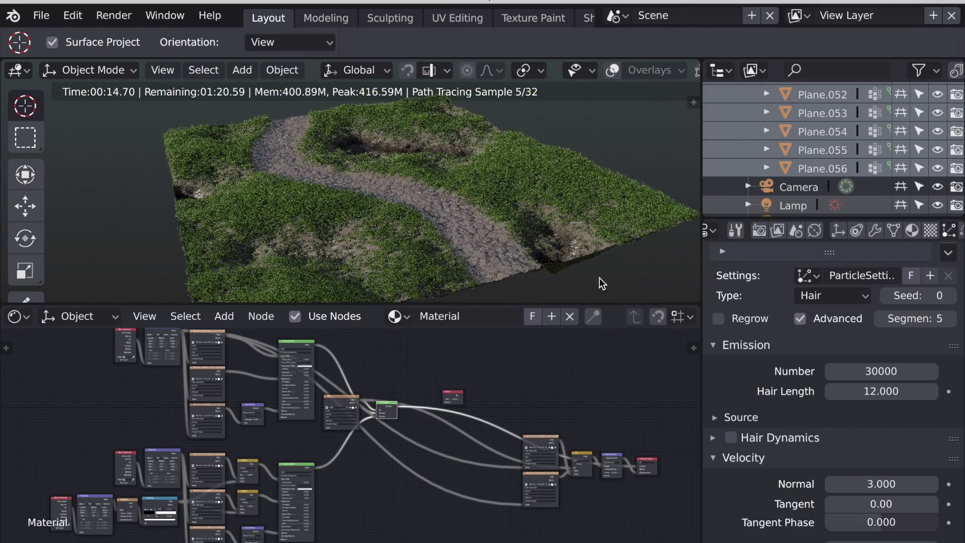
scroll(458, 264, up, 5)
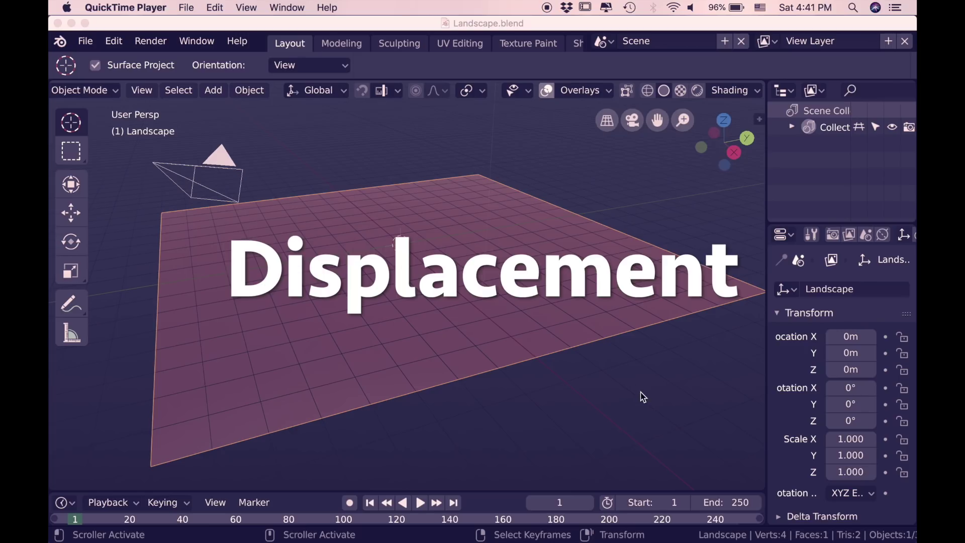
Step: Show the render engine settings and subdivide the Landscape plane in Edit Mode with 50 cuts
click(834, 238)
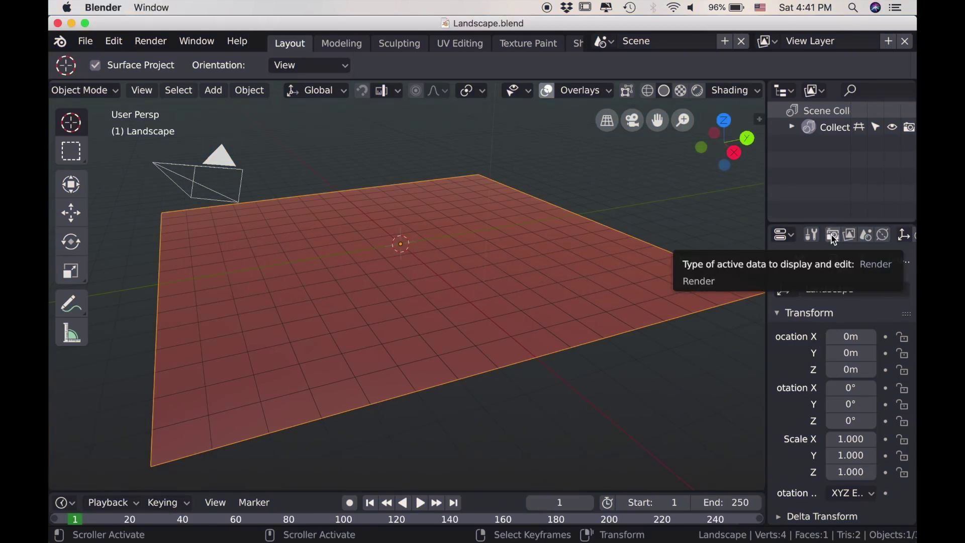
click(833, 237)
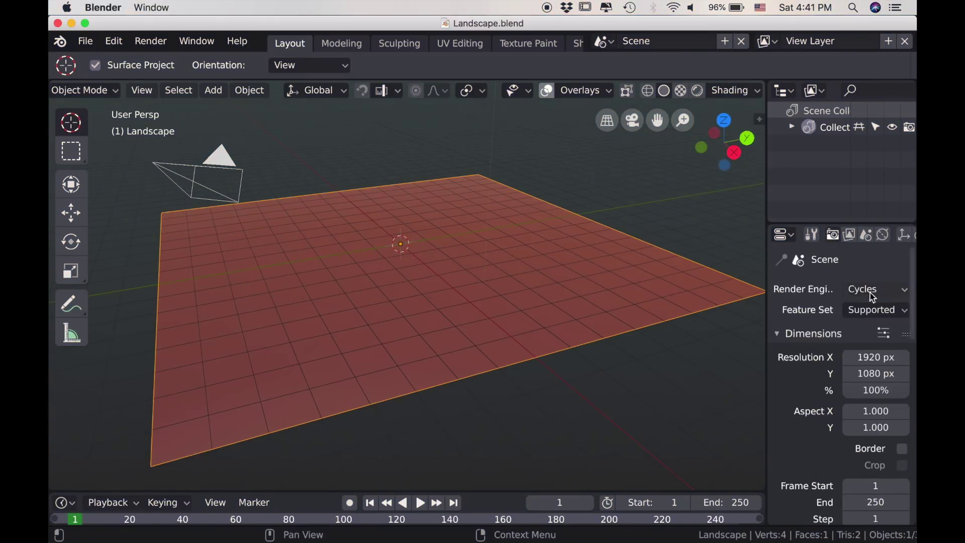
key(Tab)
right_click(551, 312)
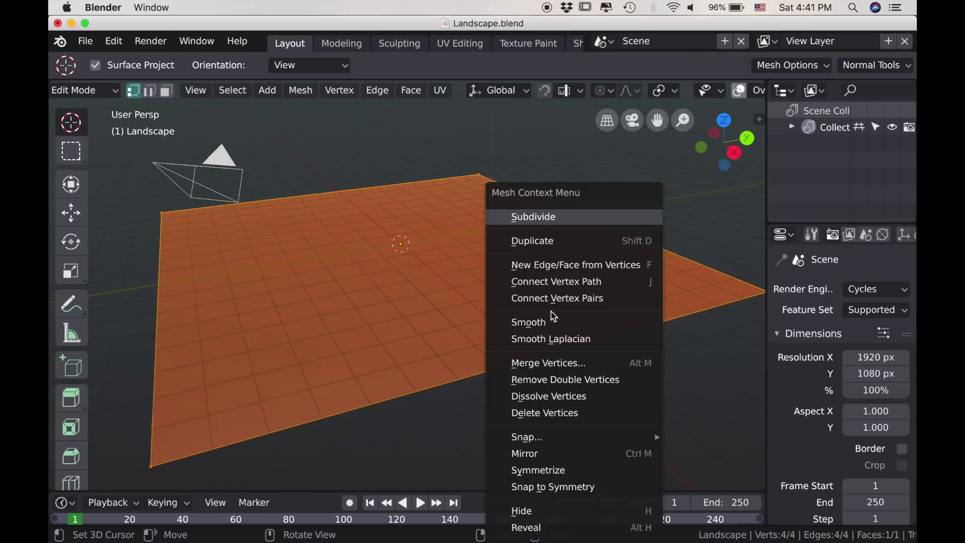
click(554, 220)
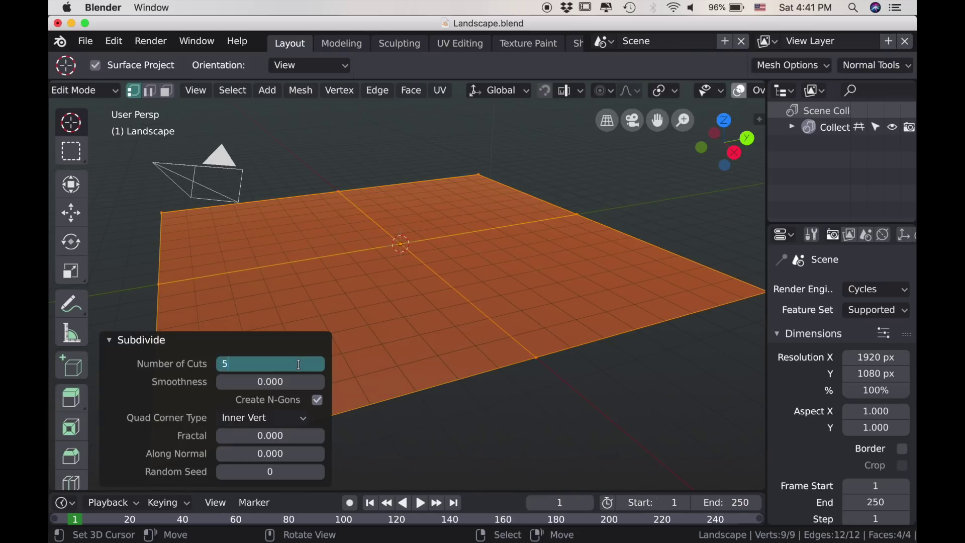
key(Return)
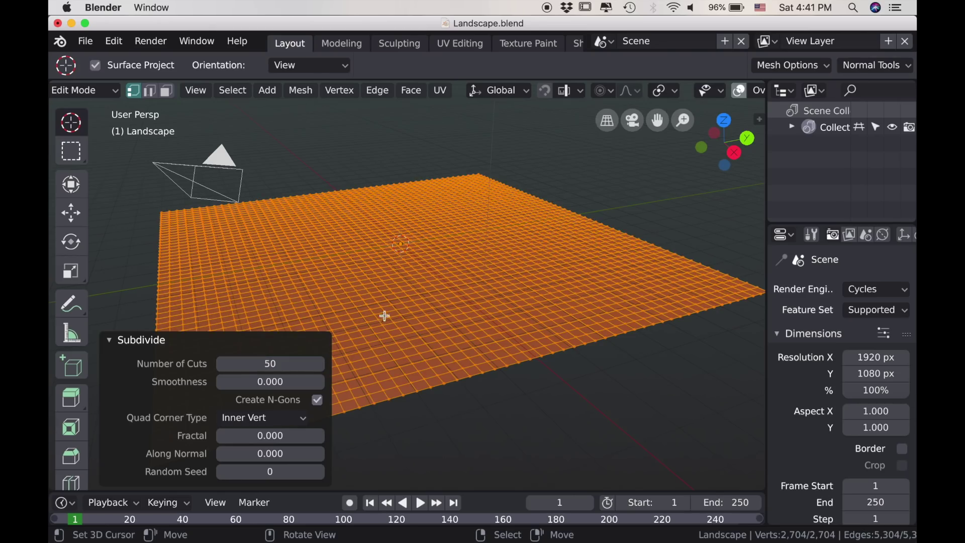
Step: Add a Subdivision Surface modifier to the subdivided Landscape plane
scroll(866, 241, right, 3)
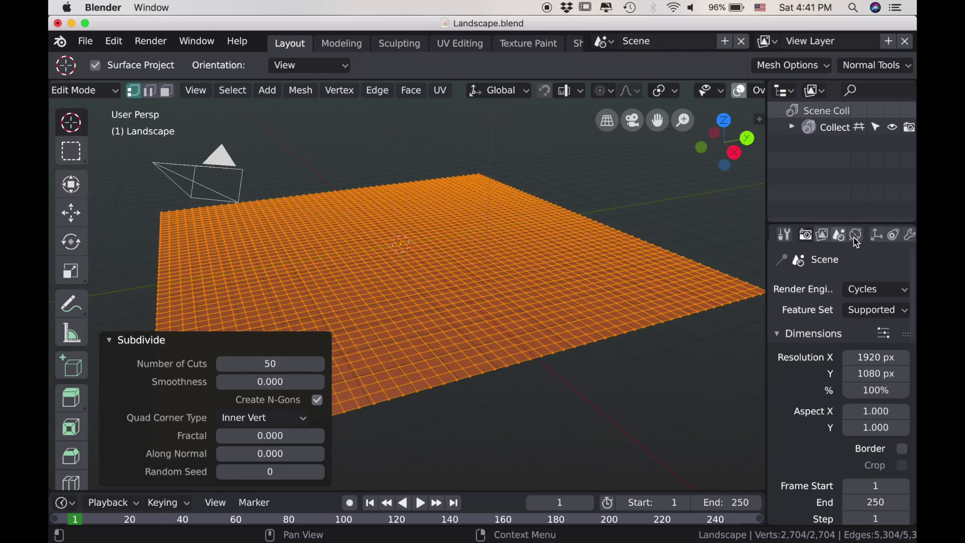
scroll(866, 241, right, 2)
click(871, 239)
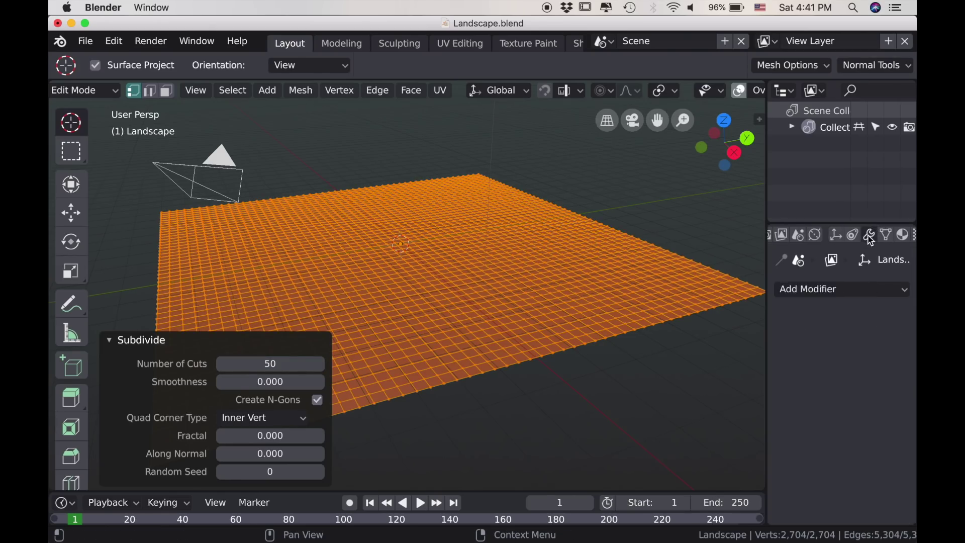
click(836, 287)
click(615, 236)
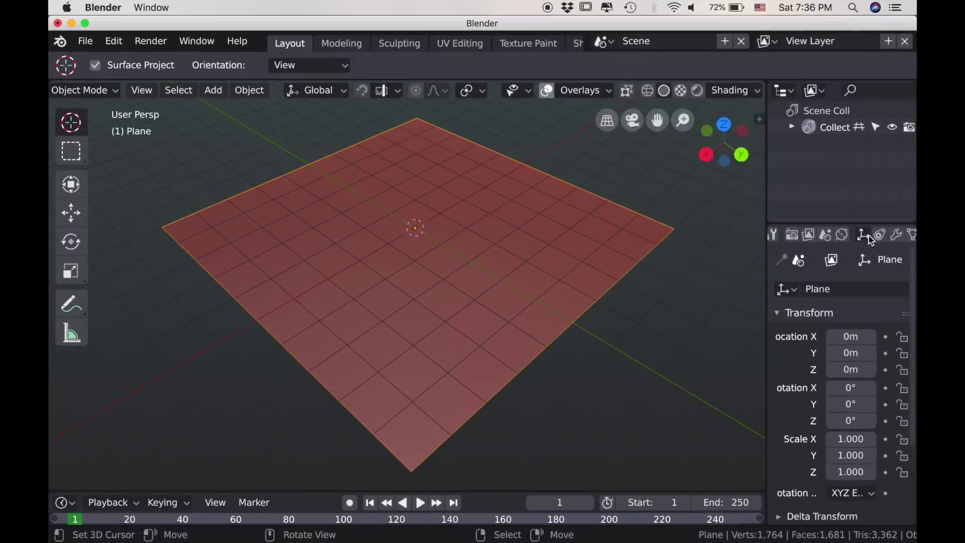
Step: Add a Subdivision Surface modifier and a Displace modifier to the plane
click(897, 235)
click(843, 289)
click(582, 233)
click(843, 288)
click(702, 54)
Step: Create a new texture for the Displace modifier and set its texture coordinates to UV
scroll(846, 416, down, 5)
click(853, 408)
click(875, 443)
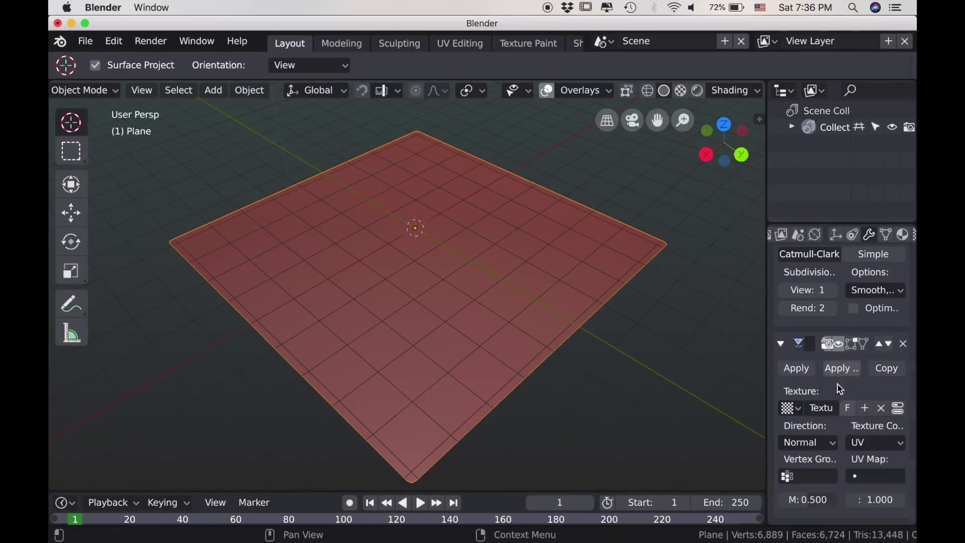
Step: Set the displacement texture's type to Clouds
click(898, 407)
click(860, 337)
click(829, 280)
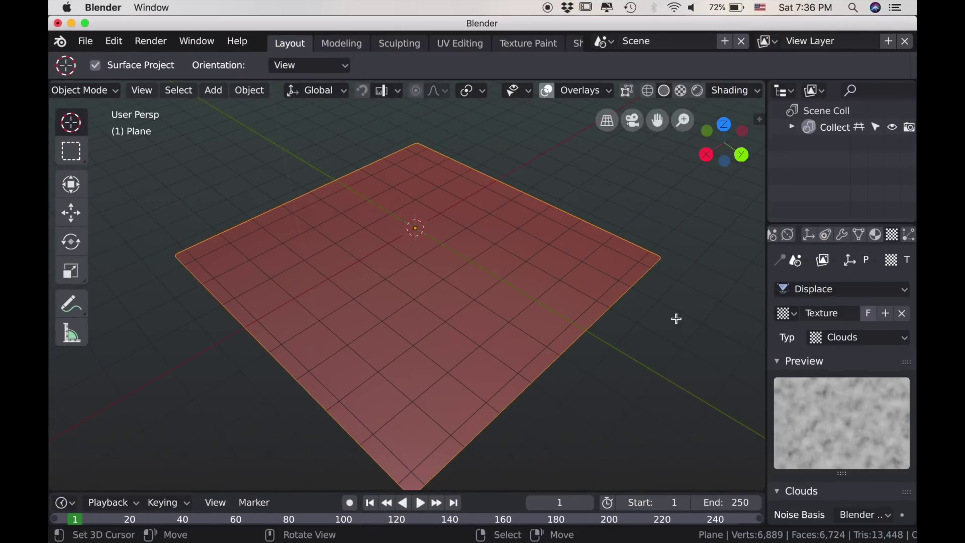
Step: Apply smooth shading to the displaced plane
click(250, 90)
click(274, 421)
middle_drag(523, 362, 523, 321)
scroll(523, 321, up, 3)
Step: Set the Clouds texture's depth to 24 and lower the Displace modifier's strength for a flatter terrain
scroll(847, 428, down, 5)
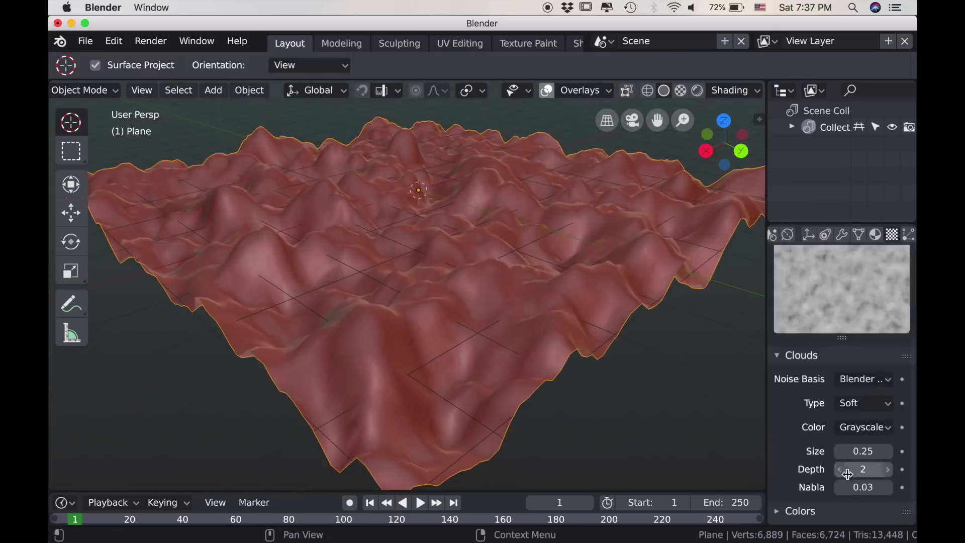
click(842, 235)
drag(877, 500, 852, 500)
scroll(506, 312, down, 2)
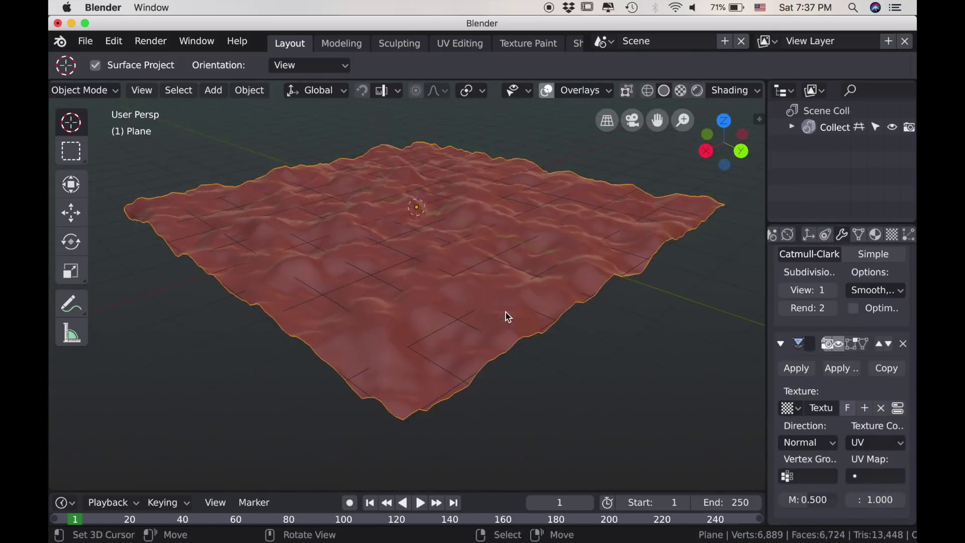
click(892, 235)
click(842, 235)
click(893, 234)
scroll(858, 355, down, 1)
scroll(860, 387, up, 2)
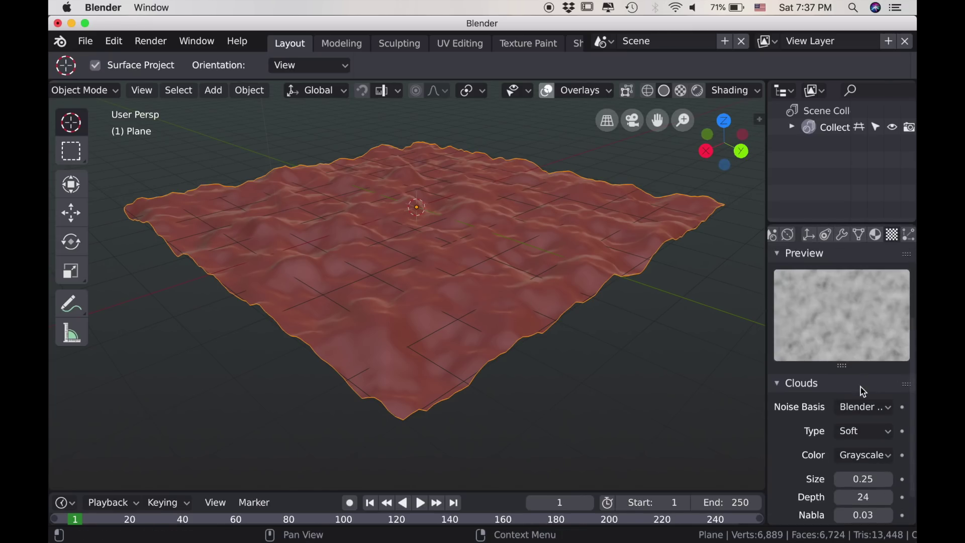
scroll(859, 388, down, 2)
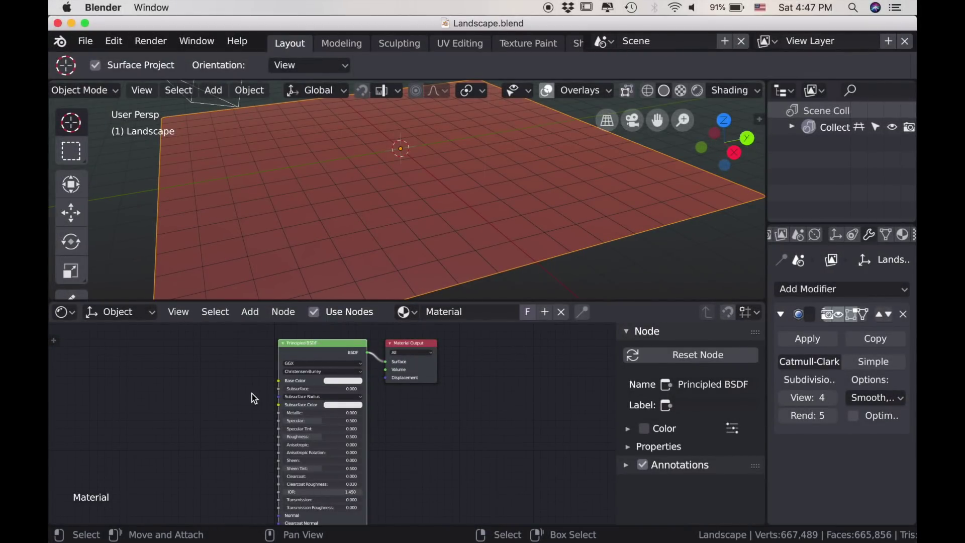
Step: Move the Material Output node well away from the Principled BSDF node to make room for new nodes
drag(431, 365, 603, 459)
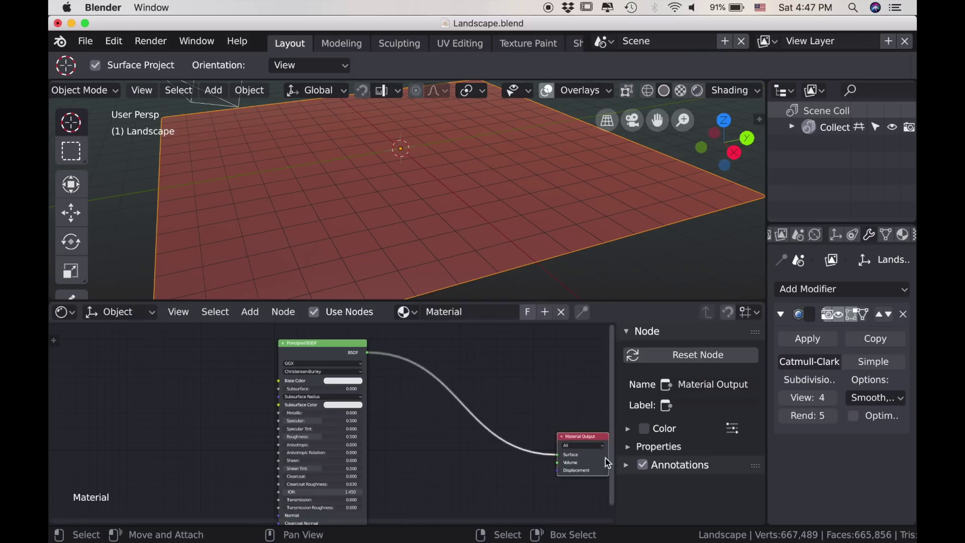
middle_drag(603, 459, 416, 460)
drag(425, 454, 615, 455)
scroll(536, 466, up, 6)
middle_drag(514, 456, 415, 408)
scroll(424, 416, up, 4)
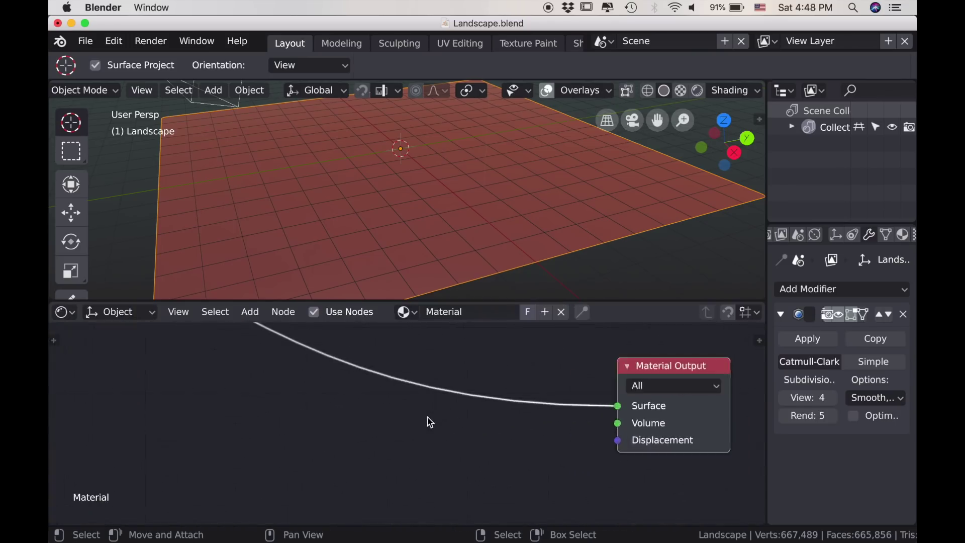
Step: Add a Displacement node before the Material Output node, below the surface link
key(shift+a)
mouse_move(358, 435)
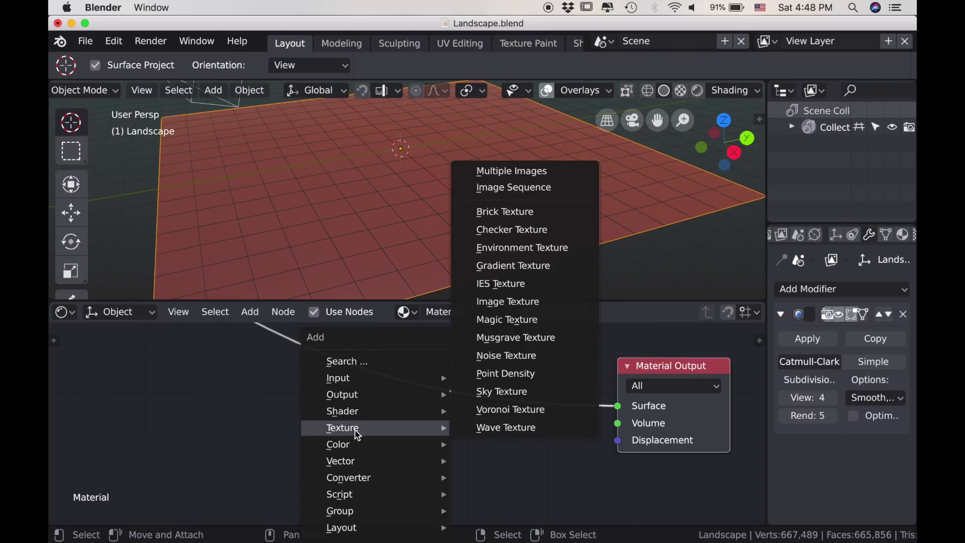
mouse_move(352, 458)
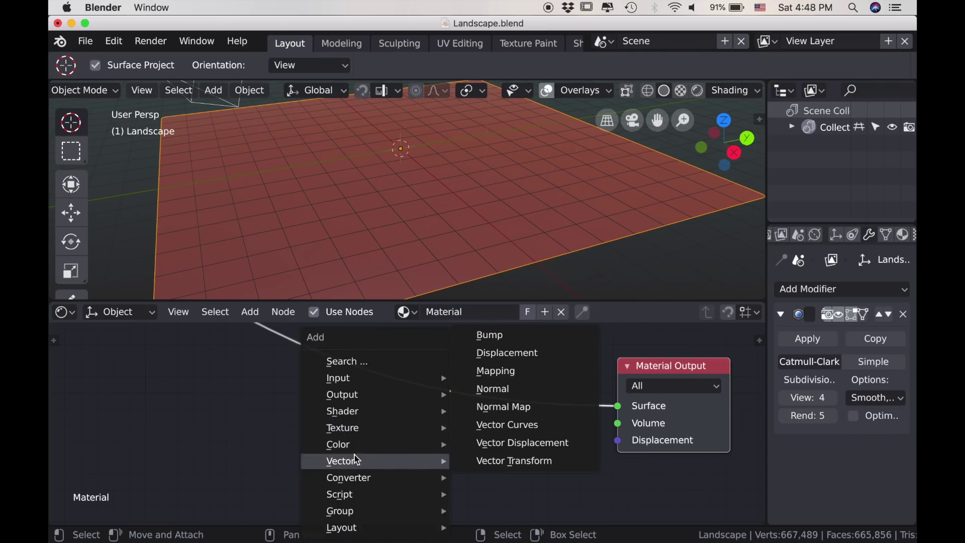
click(509, 355)
click(383, 411)
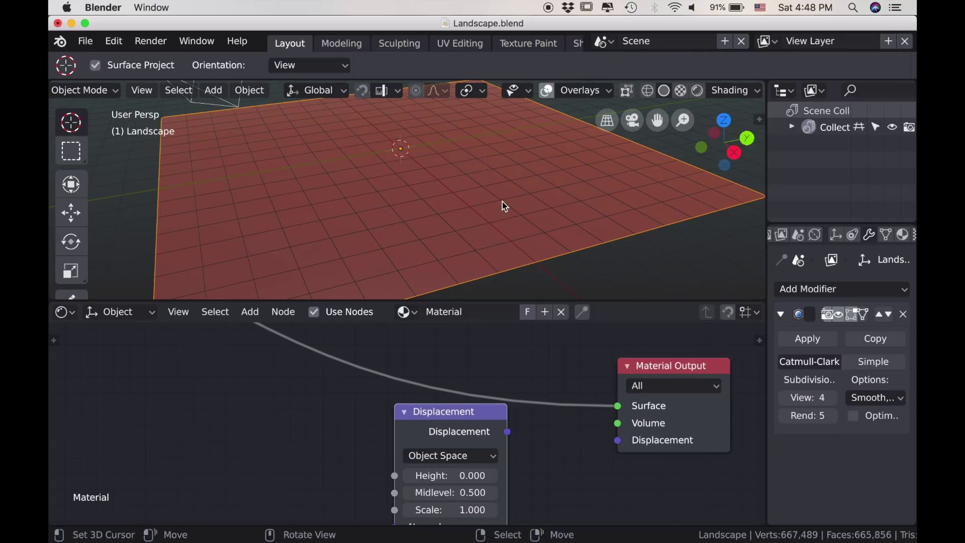
Step: Link the Displacement node to the Material Output's Displacement input and preview the plane in rendered shading without overlays
click(697, 91)
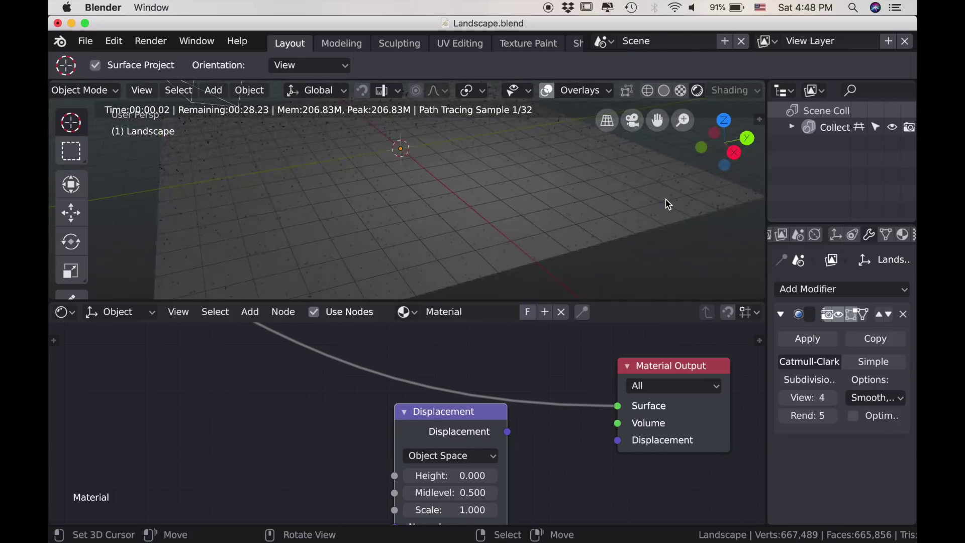
drag(507, 432, 532, 441)
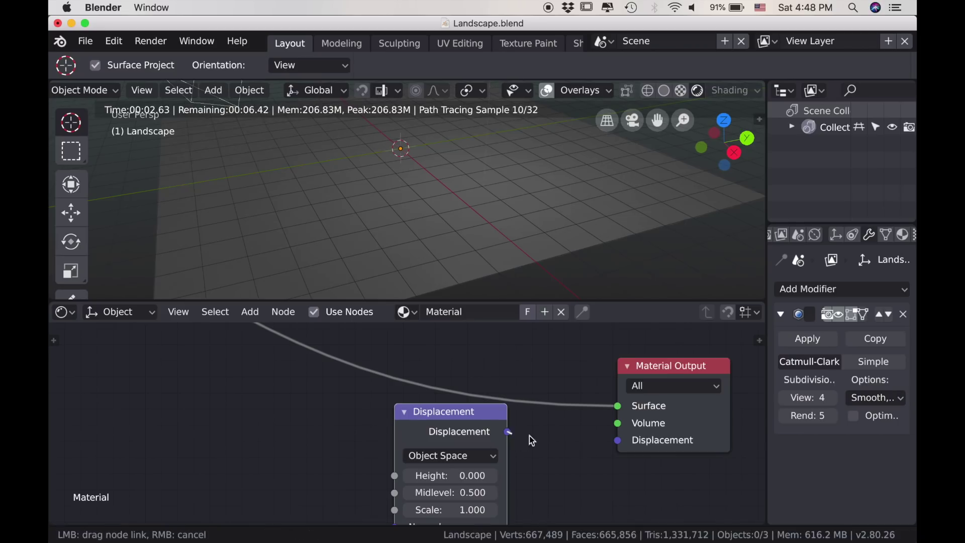
drag(619, 448, 618, 446)
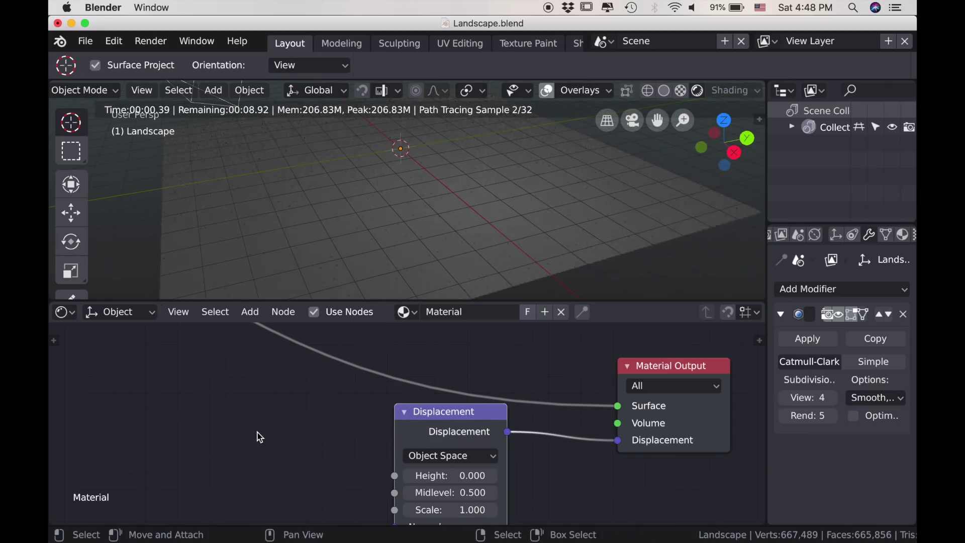
middle_drag(264, 431, 305, 429)
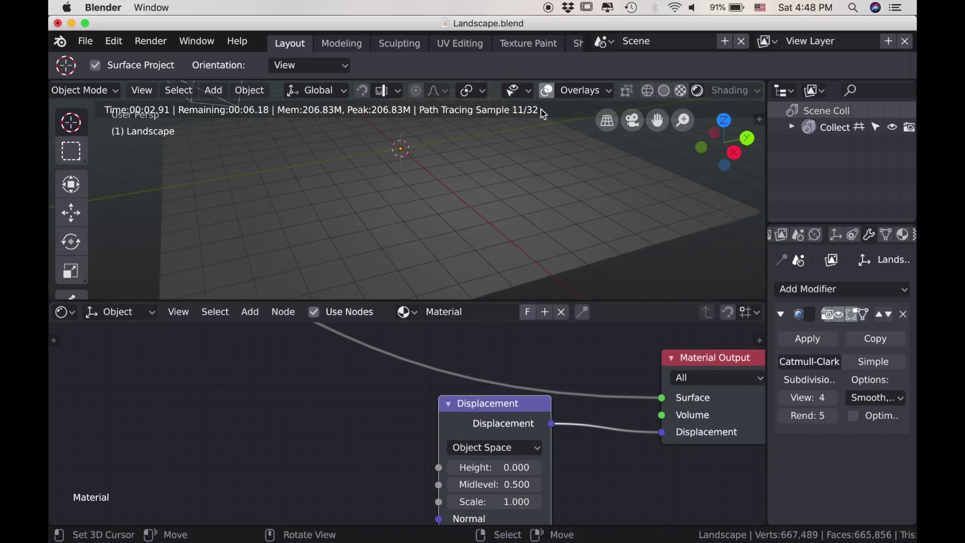
click(547, 91)
Step: Add a Noise Texture node before the Displacement node and link its Fac output to the Height input
key(shift+a)
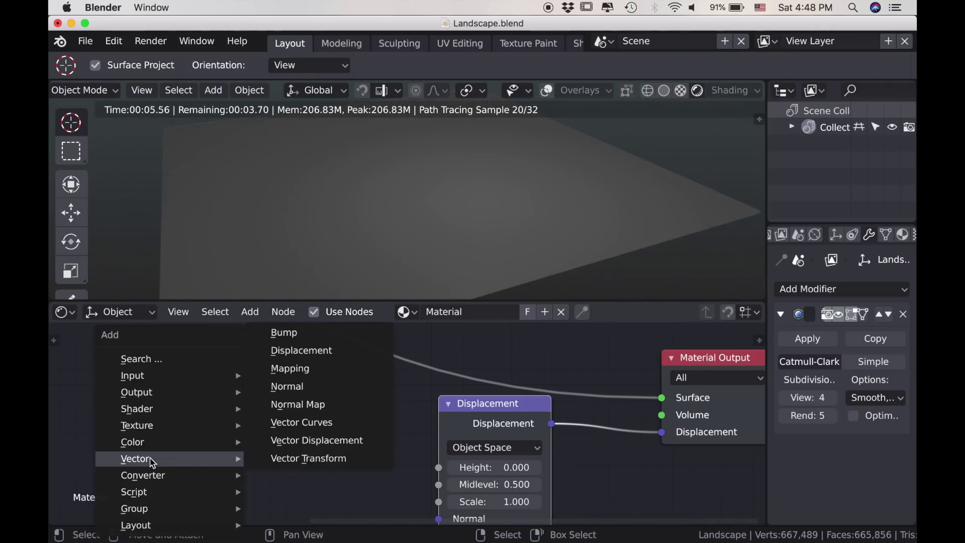
mouse_move(153, 435)
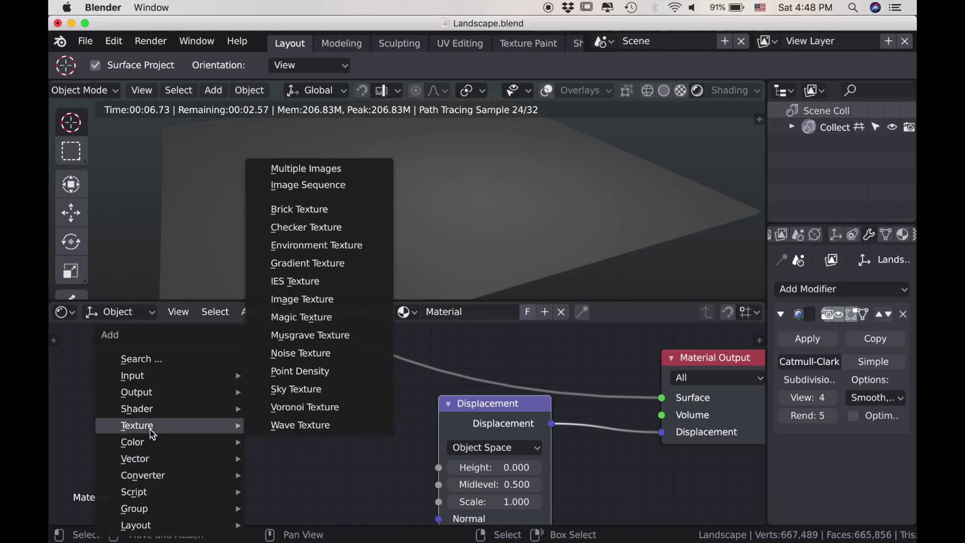
click(300, 353)
click(243, 472)
middle_drag(243, 473, 295, 442)
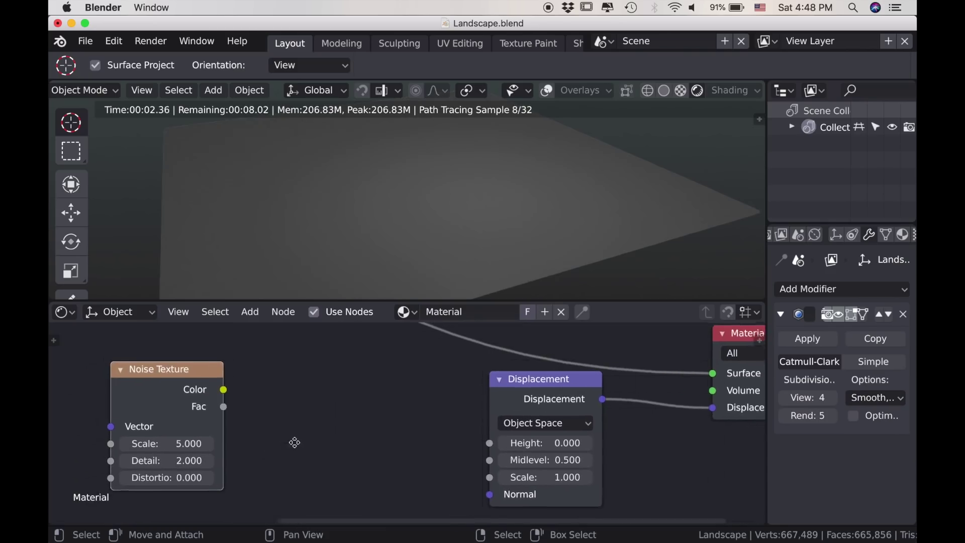
drag(228, 406, 296, 399)
drag(338, 477, 492, 443)
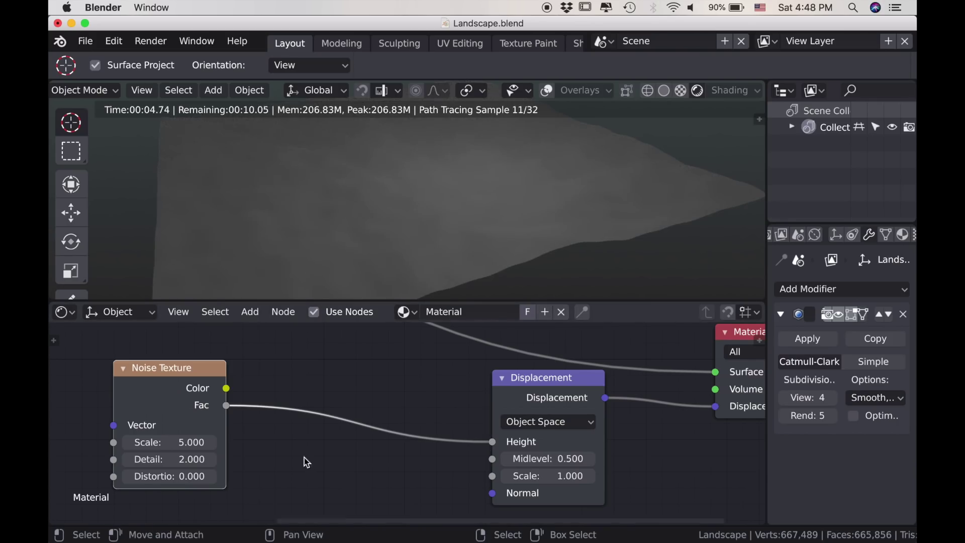
Step: Add a Fresnel node above the Noise Texture node and preview its output as the surface through a Viewer
scroll(304, 456, down, 2)
middle_drag(304, 385, 382, 474)
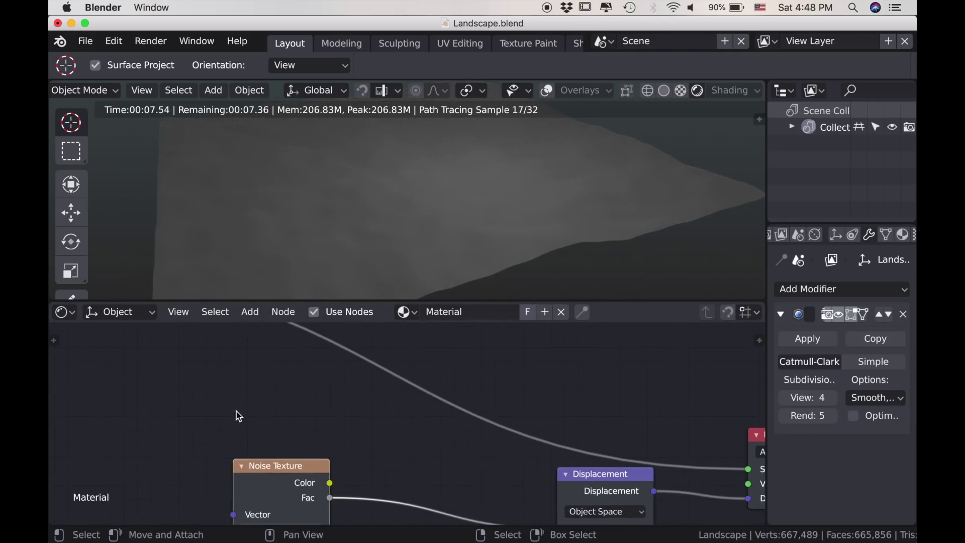
key(shift+a)
mouse_move(293, 358)
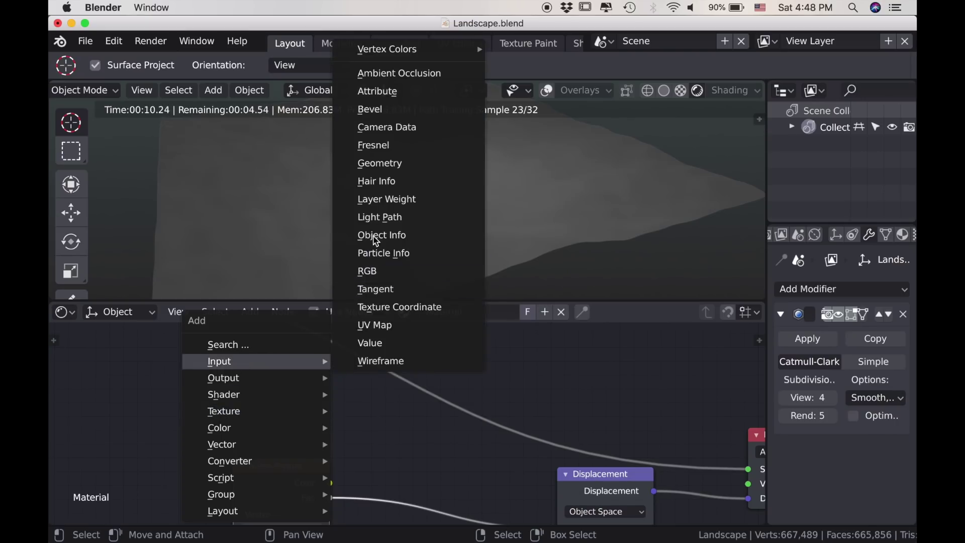
click(378, 145)
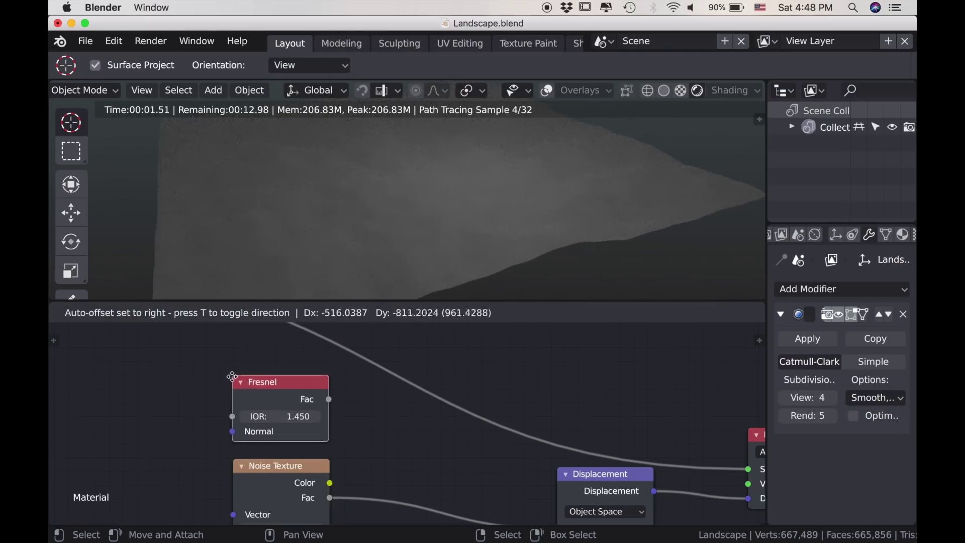
click(230, 382)
ctrl+shift+click(278, 396)
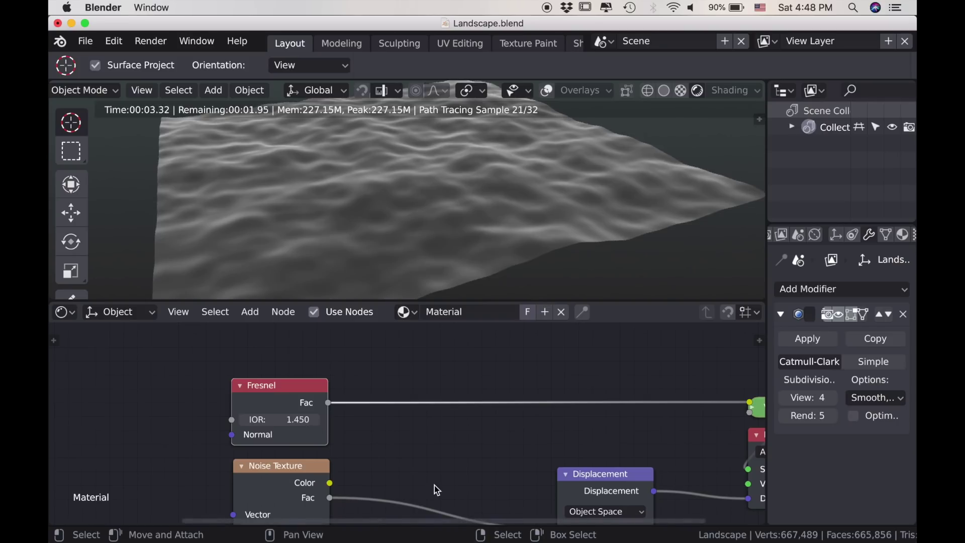
Step: Raise the Noise Texture node's Detail to 16
scroll(434, 485, down, 1)
middle_drag(434, 485, 459, 406)
scroll(379, 454, up, 7)
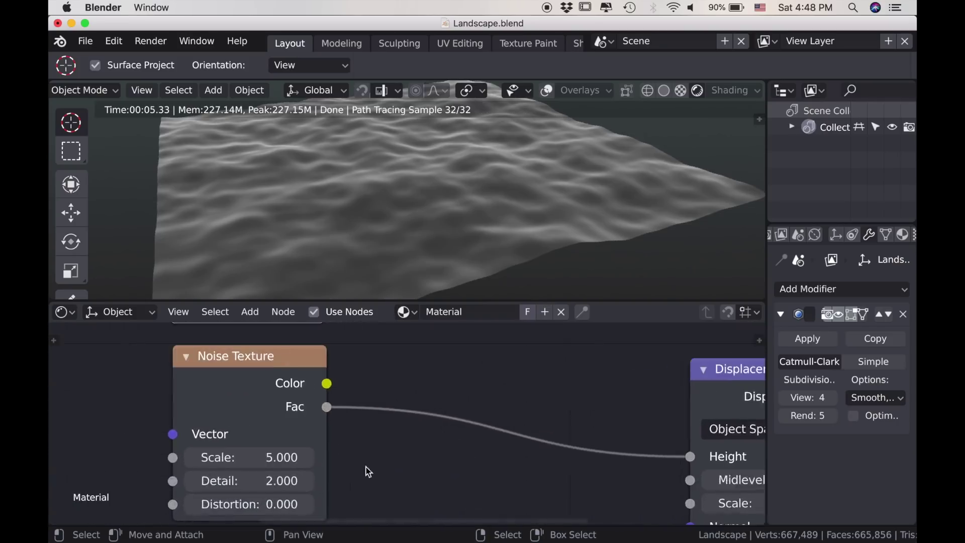
middle_drag(366, 472, 433, 457)
drag(299, 471, 352, 472)
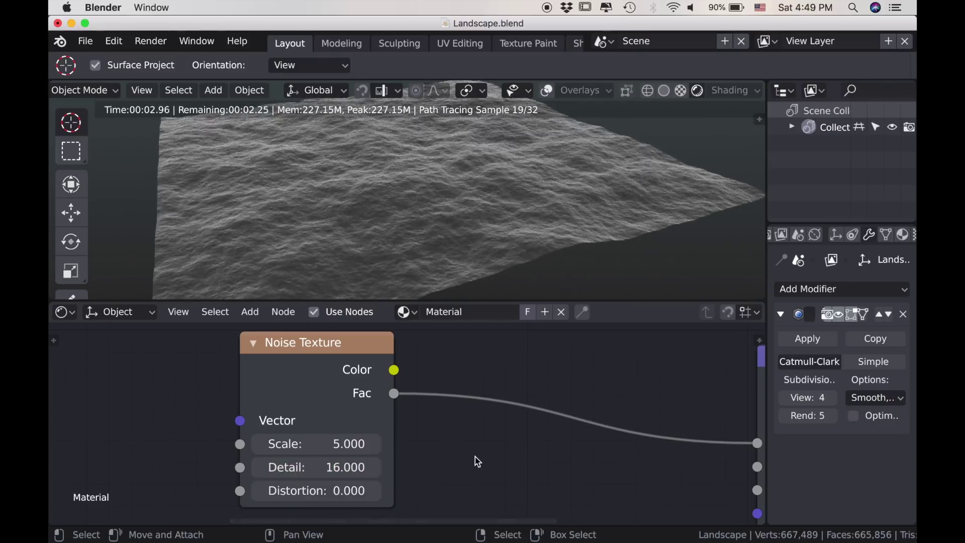
Step: Set the Displacement node's Scale to 6
scroll(520, 461, down, 2)
middle_drag(520, 461, 405, 463)
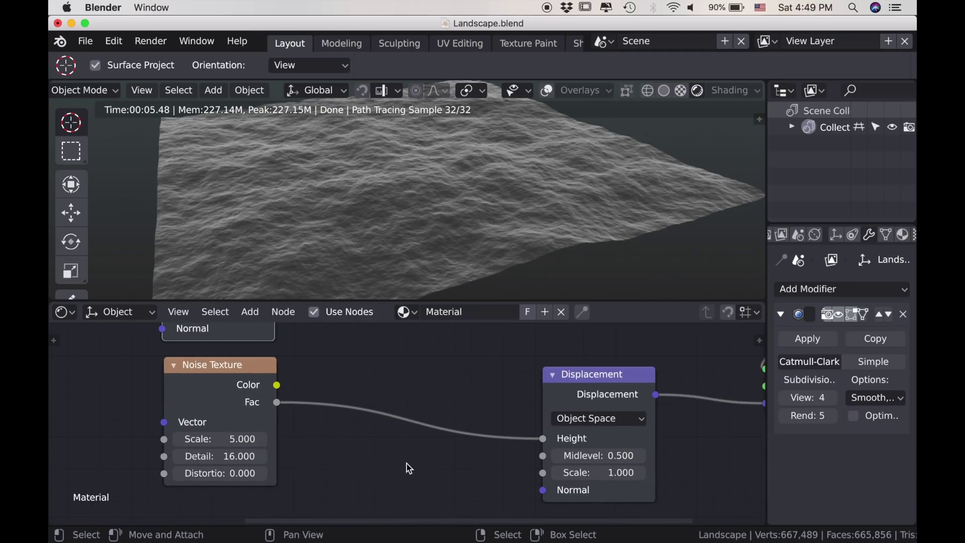
middle_drag(384, 432, 379, 431)
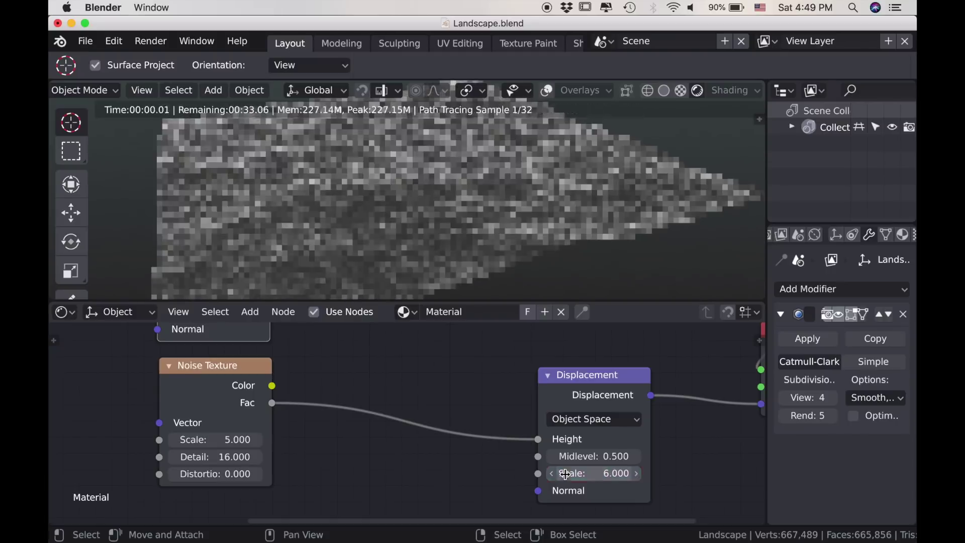
Step: Set the Noise Texture node's Scale to 2.6
mouse_move(540, 288)
middle_down()
mouse_move(539, 253)
mouse_move(527, 253)
middle_up()
scroll(529, 262, up, 4)
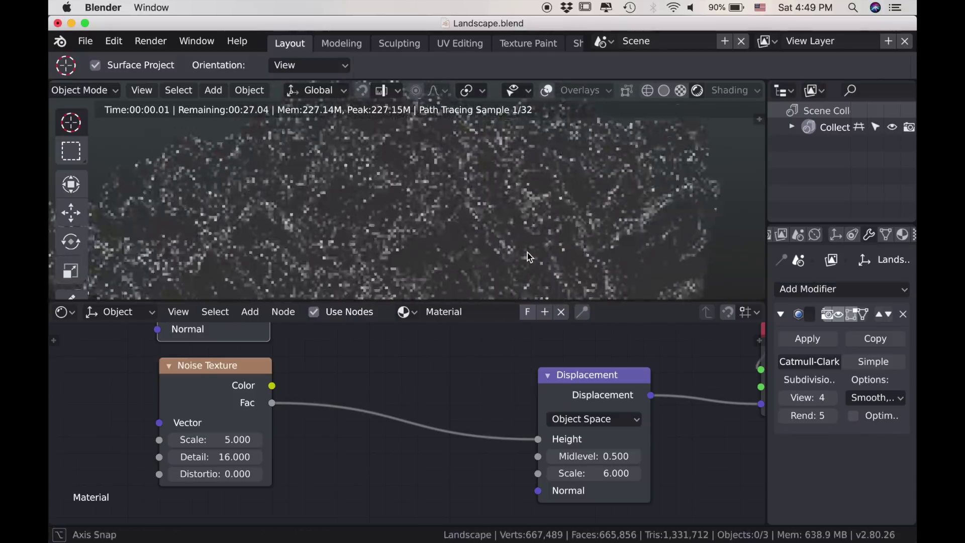
scroll(527, 252, down, 2)
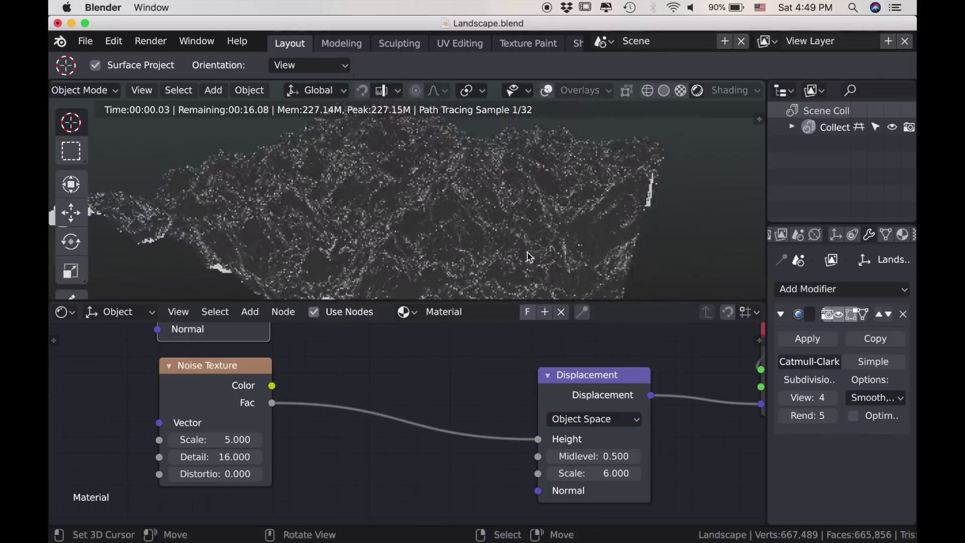
click(218, 439)
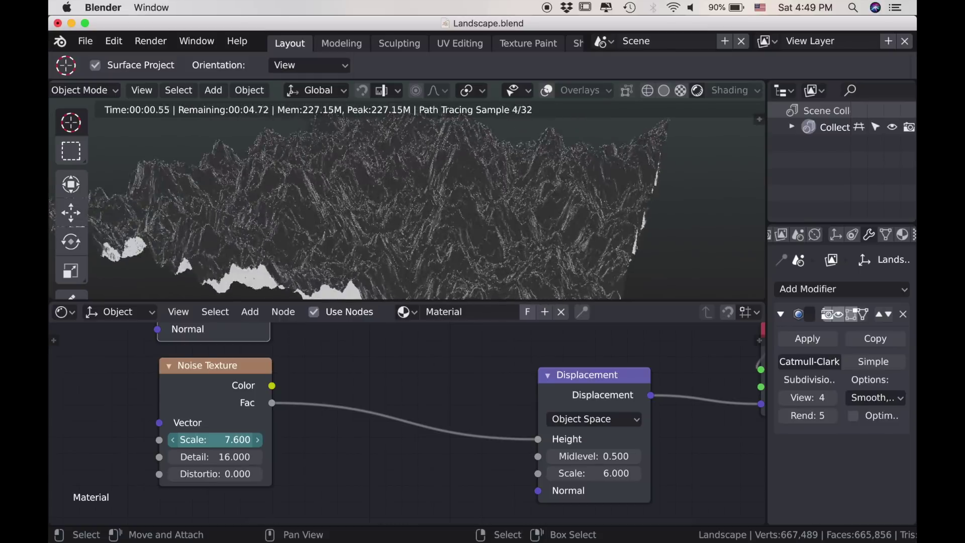
drag(217, 440, 195, 440)
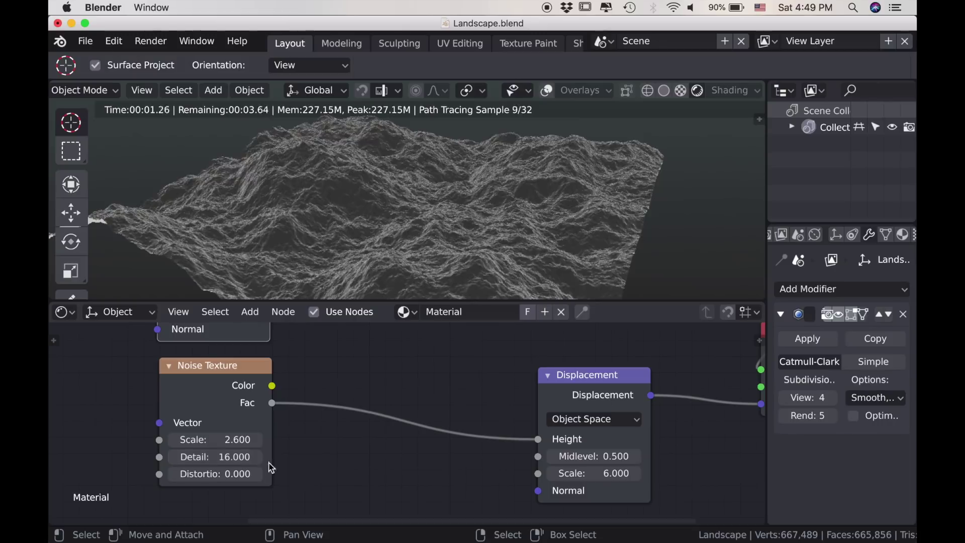
Step: Insert a ColorRamp node on the link between the Noise Texture and Displacement nodes
key(shift+a)
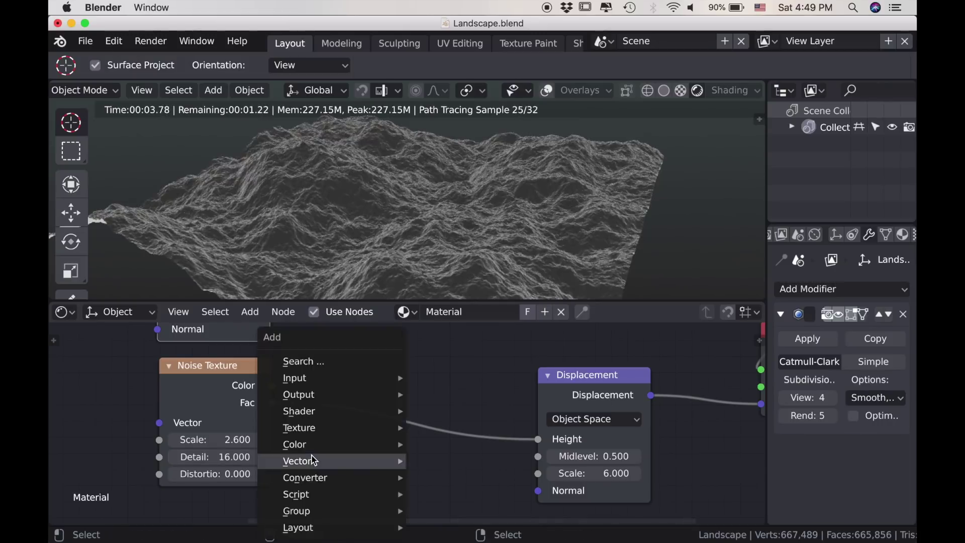
mouse_move(307, 478)
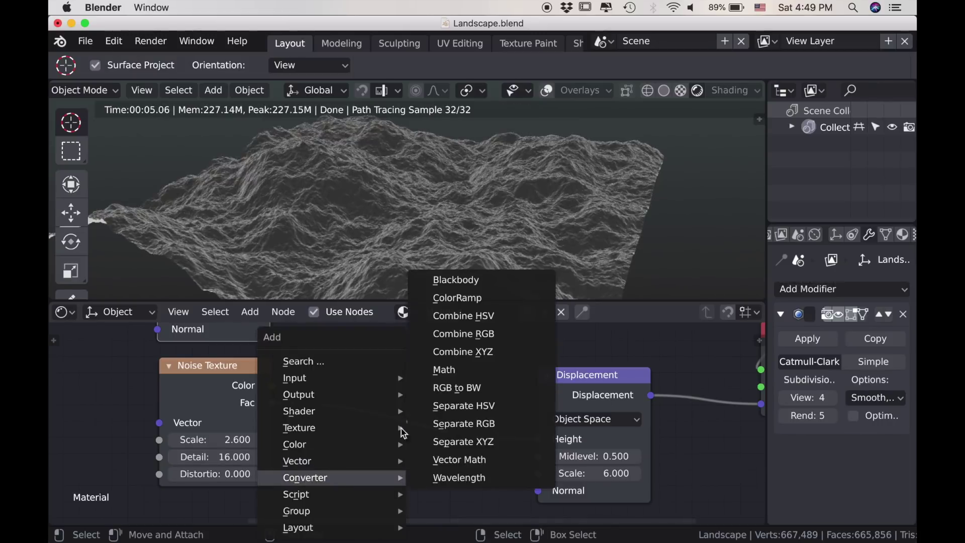
click(457, 298)
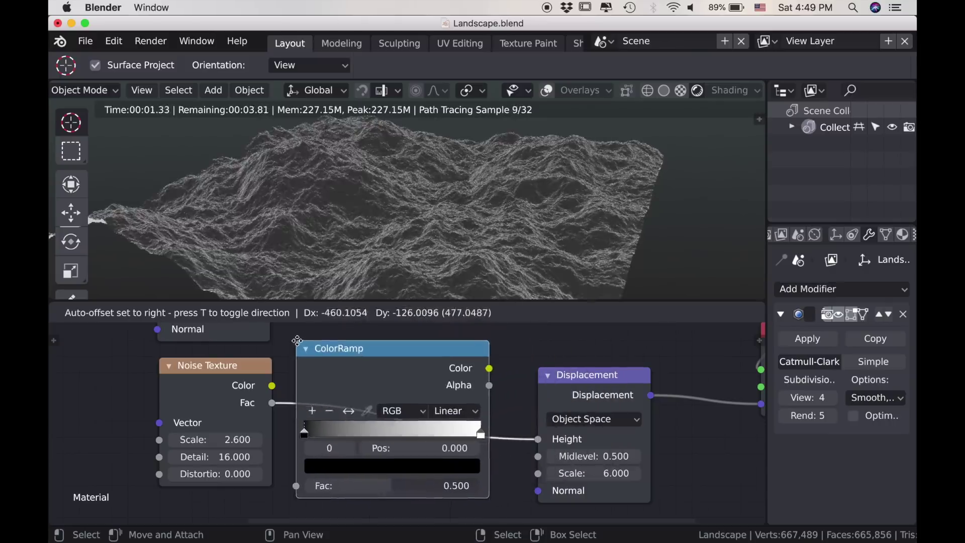
click(337, 343)
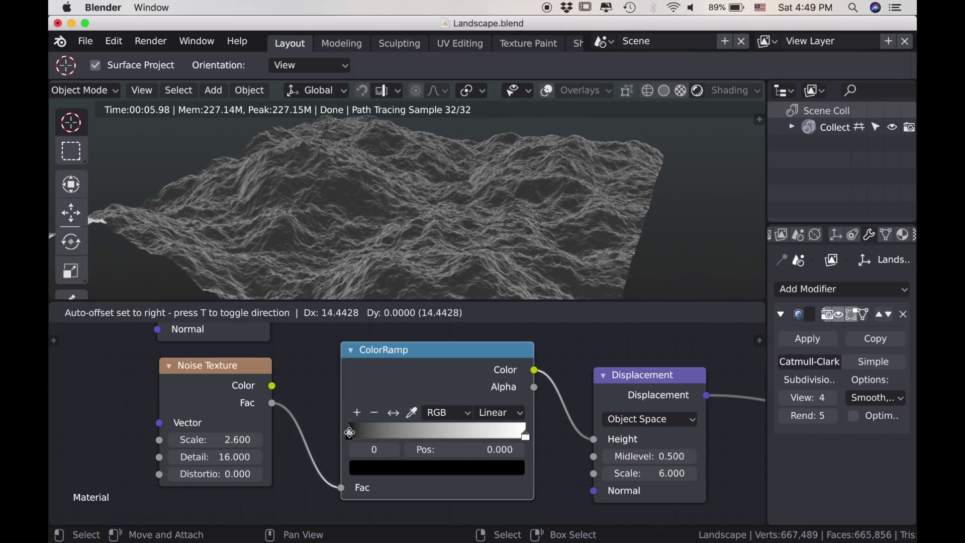
click(346, 434)
Step: Move the ColorRamp's black stop to position 0.401 and inspect the flat valleys up close
drag(347, 433, 415, 436)
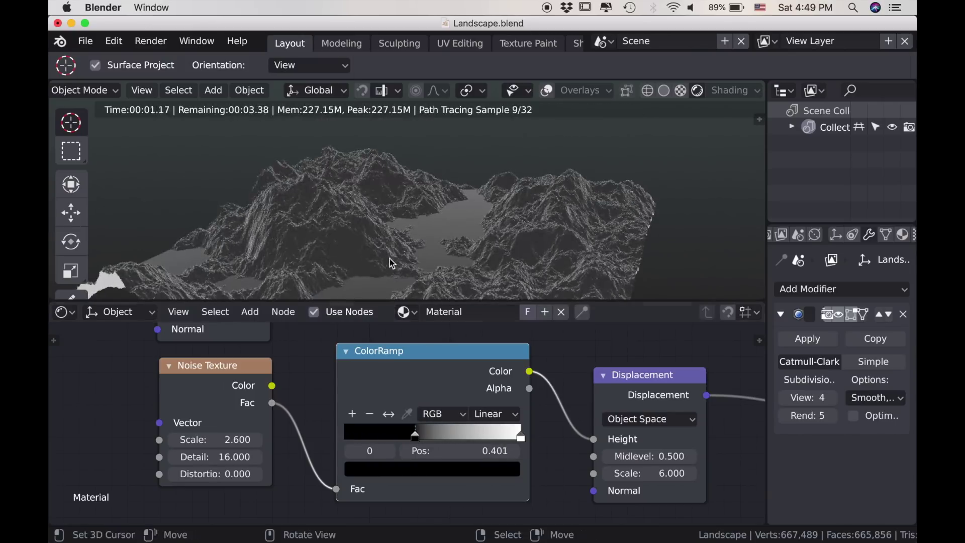
mouse_move(394, 224)
middle_down()
mouse_move(400, 192)
mouse_move(412, 236)
mouse_move(390, 240)
mouse_move(389, 231)
mouse_move(470, 247)
mouse_move(324, 237)
mouse_move(353, 224)
middle_up()
scroll(388, 231, up, 2)
scroll(343, 245, up, 3)
scroll(343, 241, up, 2)
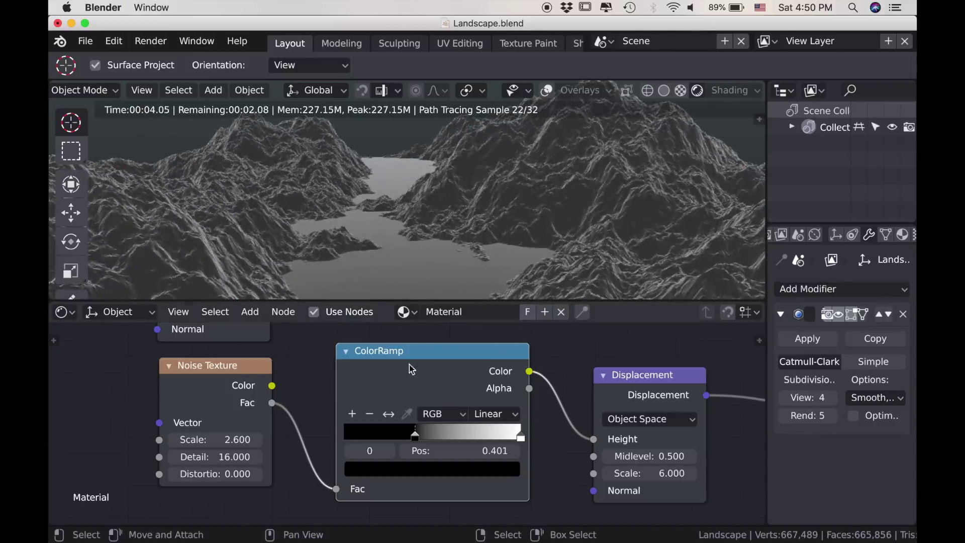
Step: Move the ColorRamp's white stop to position 0.559 and lower the Displacement node's Scale to 3.4
middle_drag(520, 251, 503, 241)
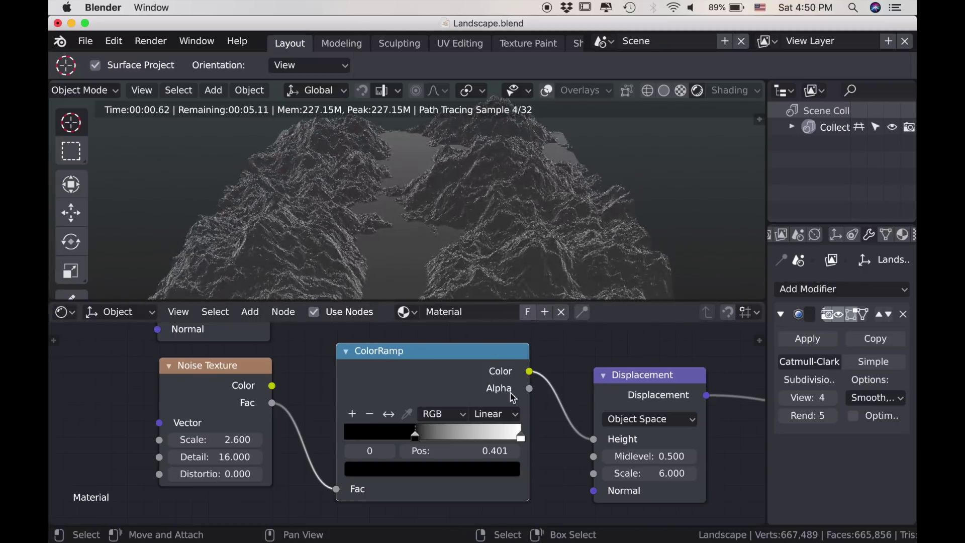
click(521, 437)
drag(490, 436, 466, 438)
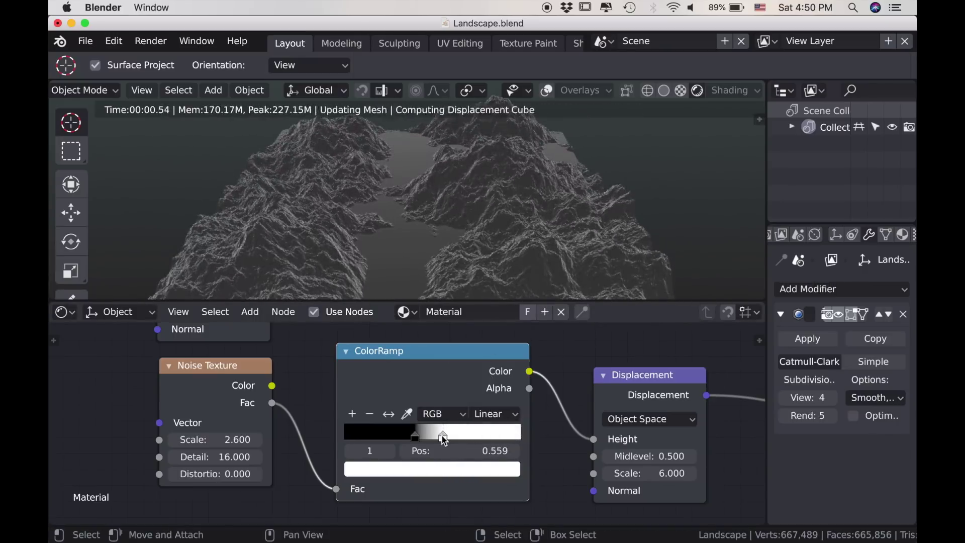
middle_drag(395, 170, 483, 248)
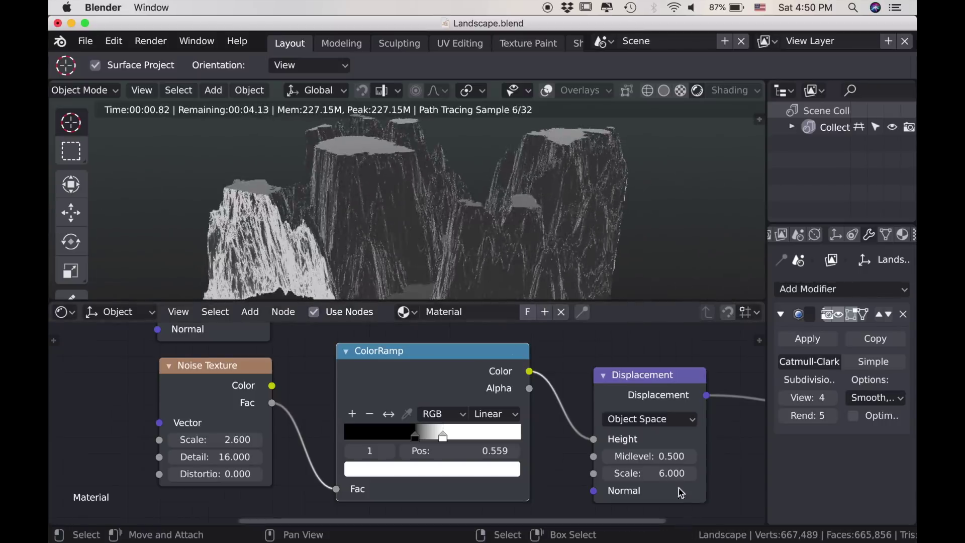
drag(649, 474, 634, 474)
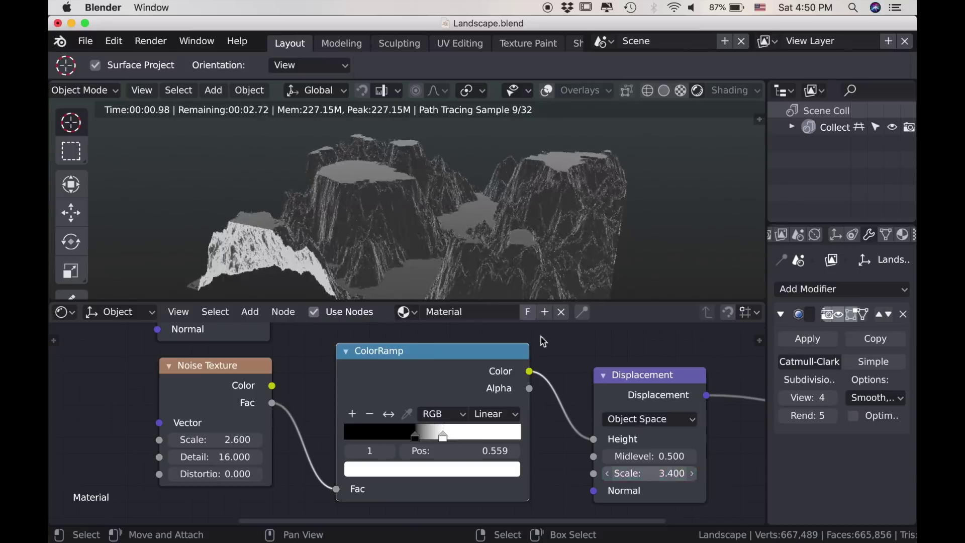
Step: Move the ColorRamp's white stop to position 0.727
scroll(478, 235, up, 3)
mouse_move(483, 240)
middle_down()
mouse_move(515, 238)
mouse_move(496, 227)
middle_up()
scroll(518, 244, down, 4)
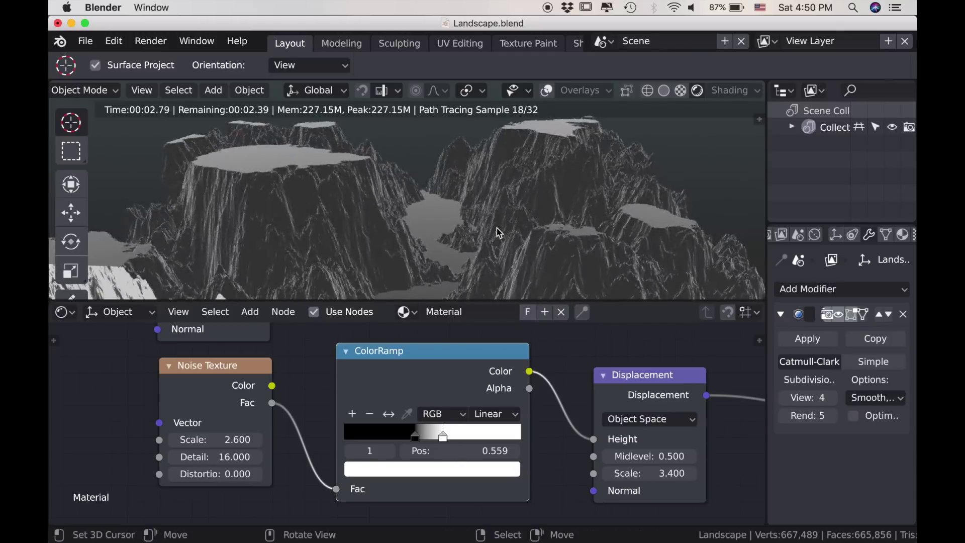
drag(443, 437, 474, 442)
middle_drag(390, 222, 434, 295)
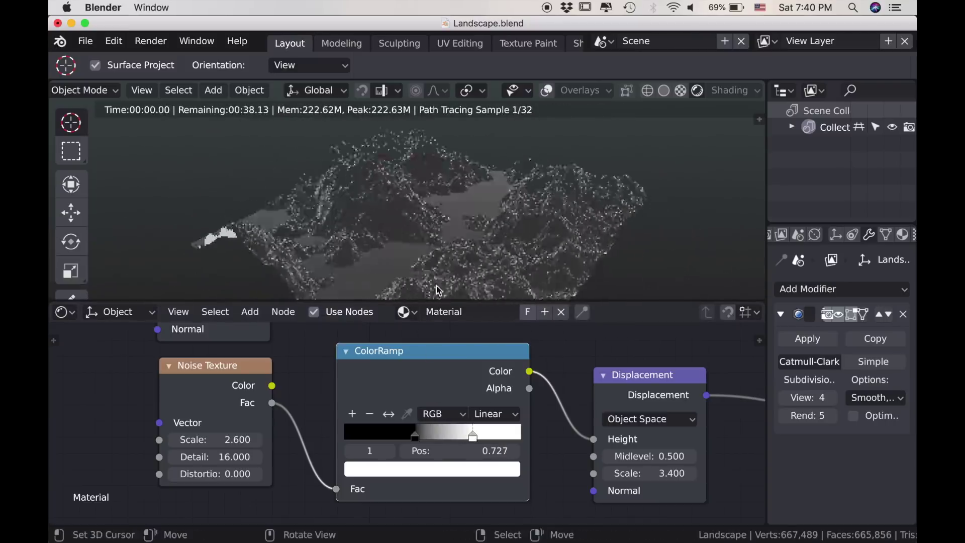
Step: Arrange the Displacement, ColorRamp and Noise Texture nodes close together in a row before the Material Output node
scroll(629, 425, down, 5)
middle_drag(580, 403, 528, 408)
drag(525, 396, 583, 396)
drag(366, 380, 453, 395)
drag(223, 406, 338, 418)
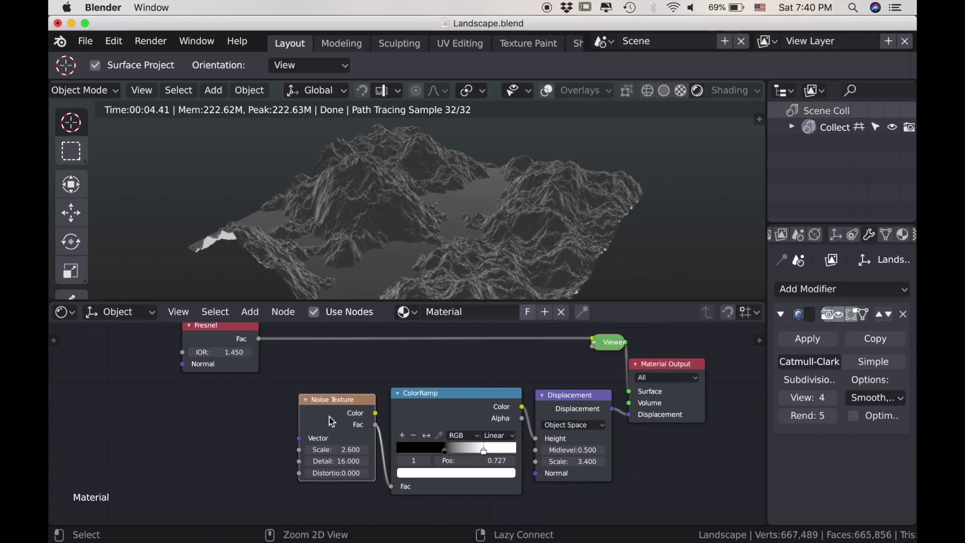
Step: Add connected Texture Coordinate and Mapping nodes to the Noise Texture's Vector input and place the Texture Coordinate node beside Mapping
key(ctrl+t)
key(g)
click(301, 417)
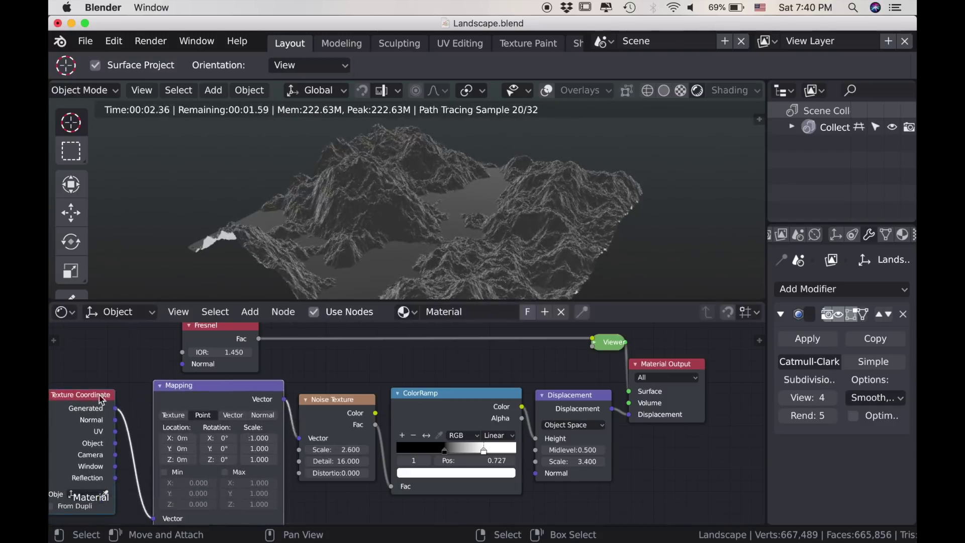
drag(86, 401, 104, 396)
Step: Link the Texture Coordinate node's UV output to the Mapping node's Vector input
middle_drag(235, 452, 349, 433)
scroll(273, 437, up, 1)
drag(204, 396, 225, 499)
Step: Set the Mapping node's X location to 2.6 m to shift the noise pattern across the terrain
middle_drag(494, 228, 417, 205)
scroll(418, 208, down, 3)
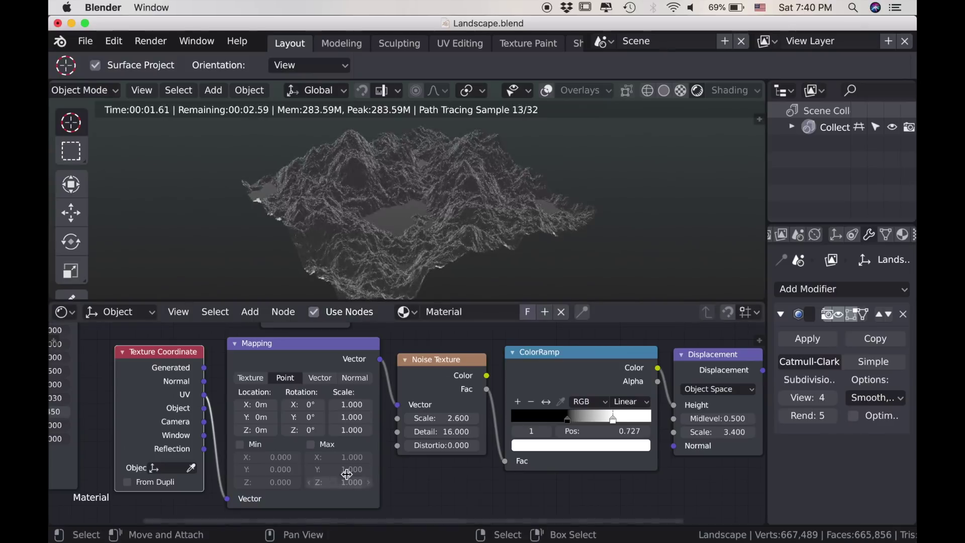
drag(251, 405, 272, 406)
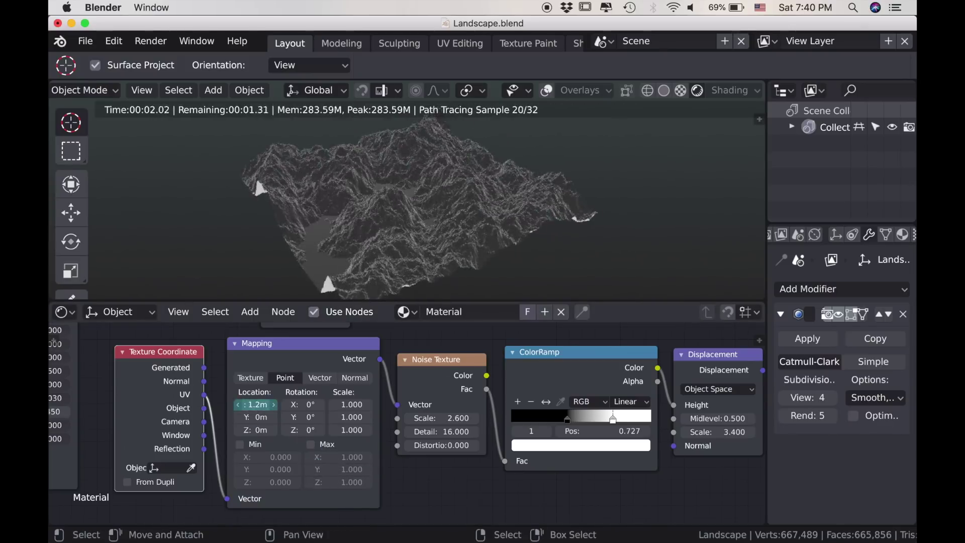
drag(272, 405, 292, 405)
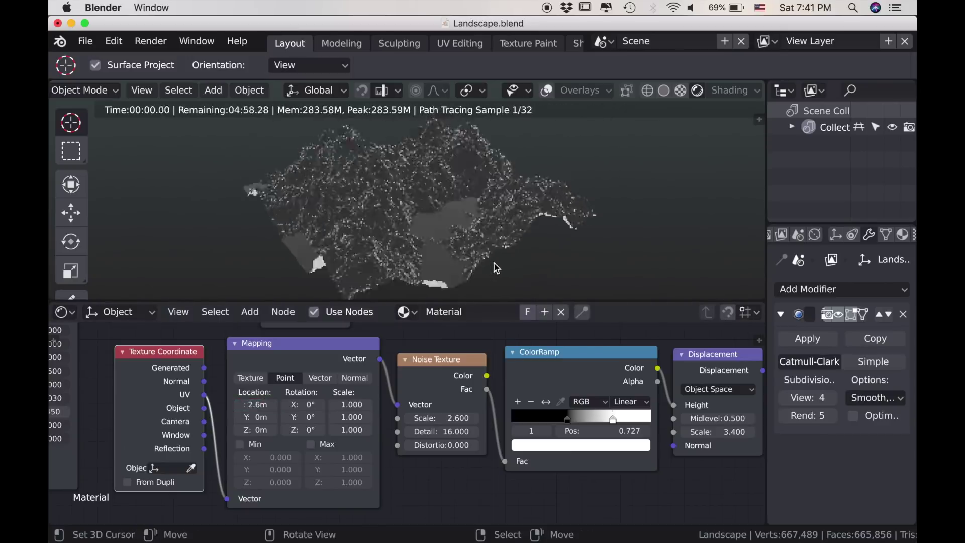
Step: Lower the Displacement node's Scale to 1
mouse_move(511, 272)
middle_down()
mouse_move(497, 262)
mouse_move(500, 230)
mouse_move(504, 264)
middle_up()
scroll(497, 262, up, 3)
scroll(496, 260, up, 2)
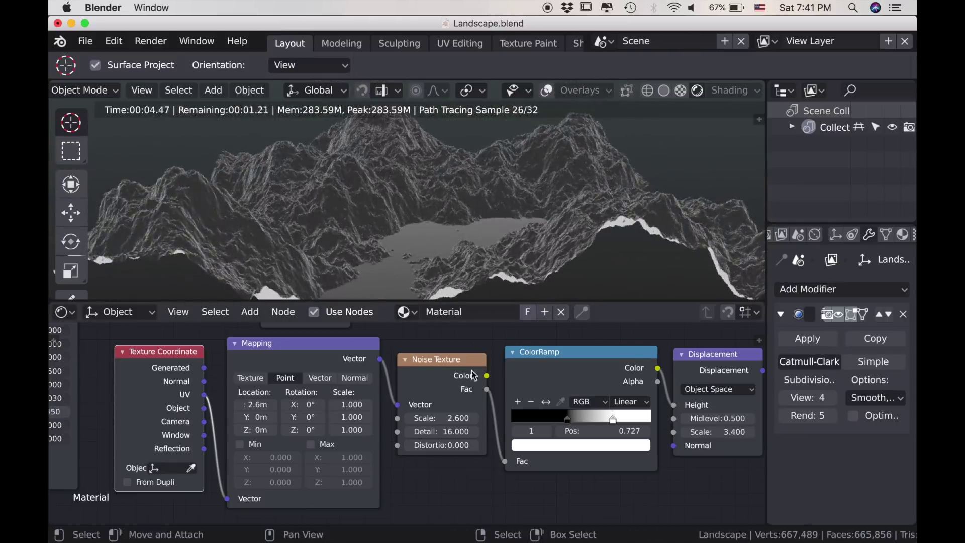
scroll(606, 498, down, 2)
middle_drag(607, 497, 535, 494)
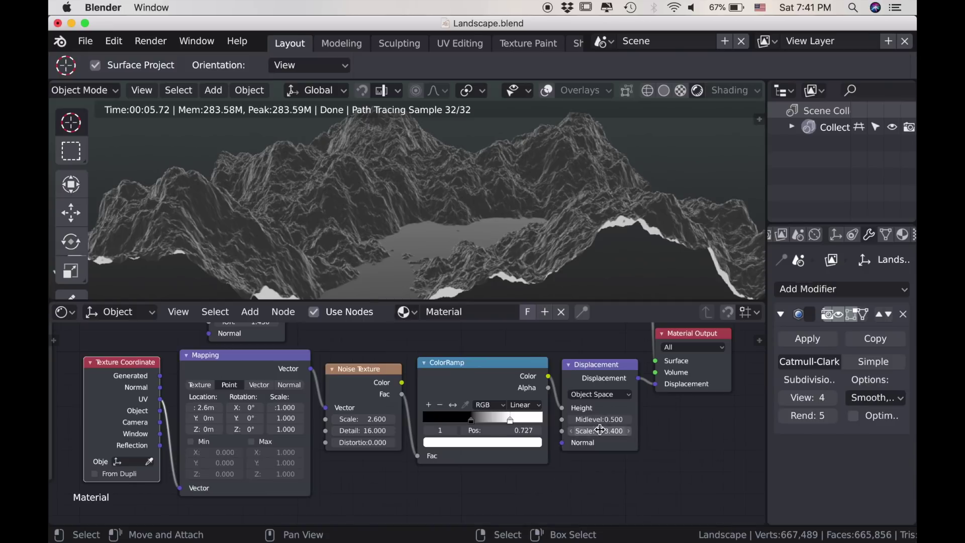
drag(600, 431, 594, 431)
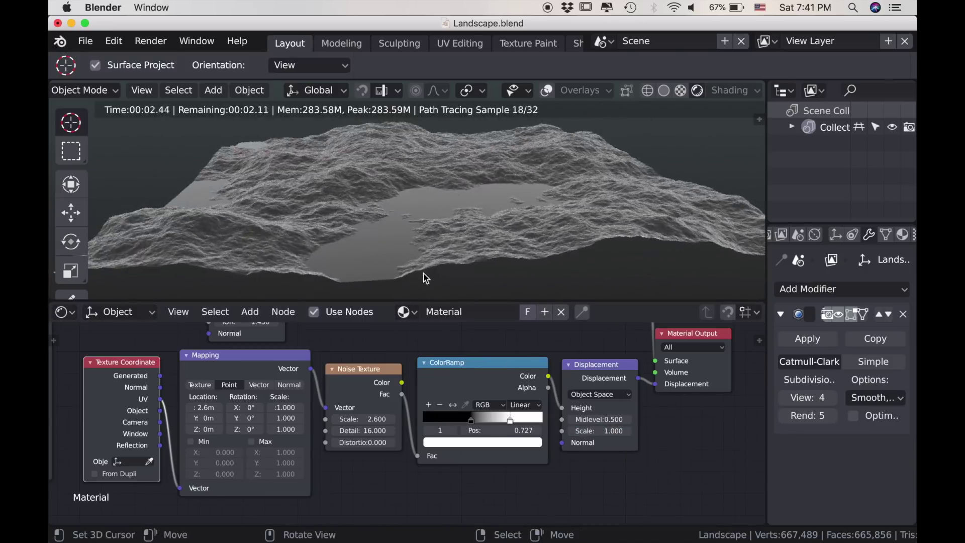
Step: Move the ColorRamp's black stop to position 0.327
scroll(408, 424, up, 2)
drag(510, 422, 496, 425)
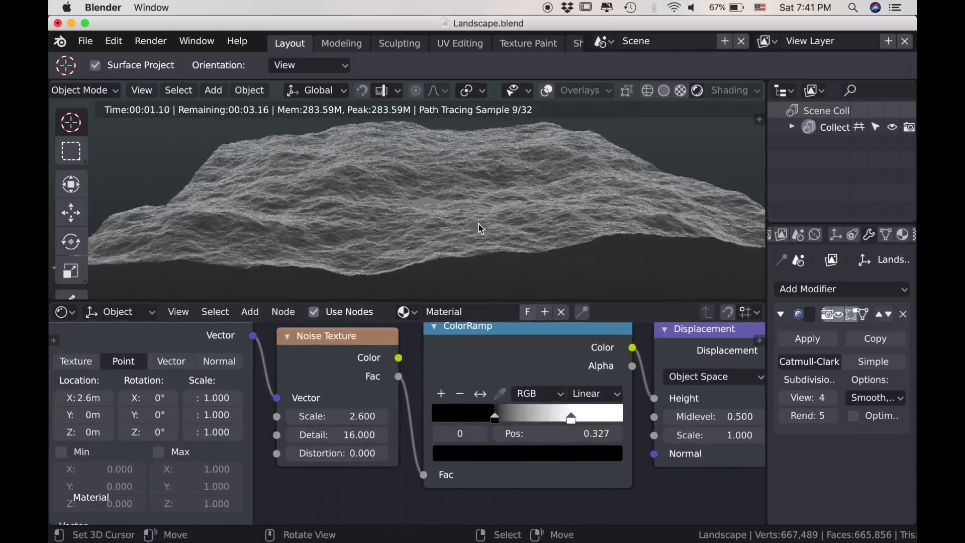
middle_drag(397, 246, 475, 241)
scroll(442, 237, up, 3)
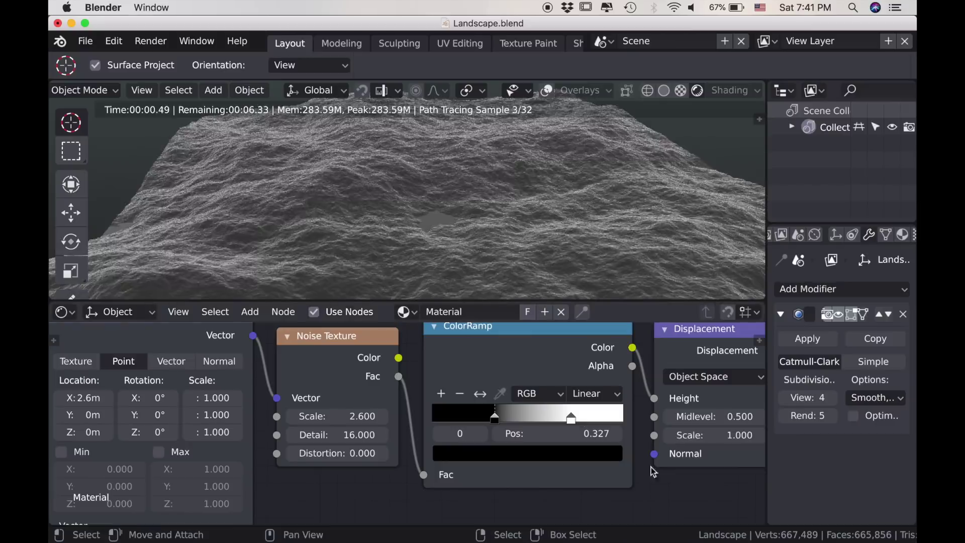
Step: Reduce the Displacement node's Scale to 0.7
click(673, 440)
click(673, 441)
click(672, 440)
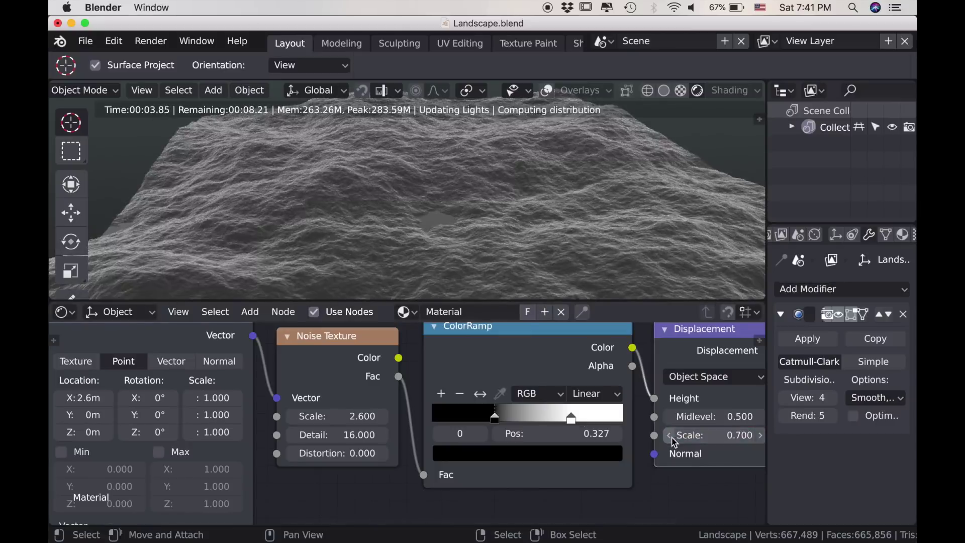
Step: Move the ColorRamp's black stop slightly closer to the white stop
drag(495, 418, 503, 418)
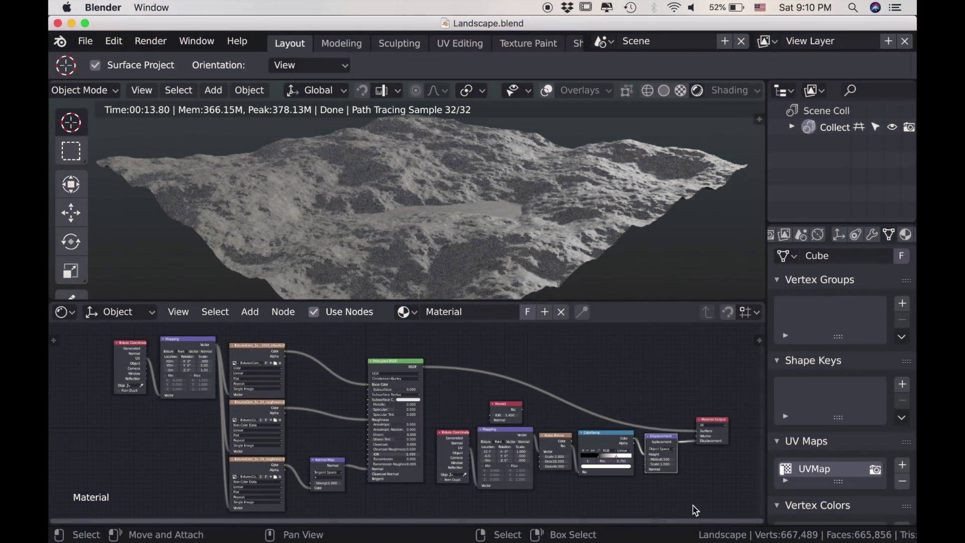
Step: Move the Material Output and Displacement nodes away from the ColorRamp to make room for additional nodes
scroll(661, 492, up, 3)
middle_drag(660, 491, 323, 446)
scroll(351, 467, up, 2)
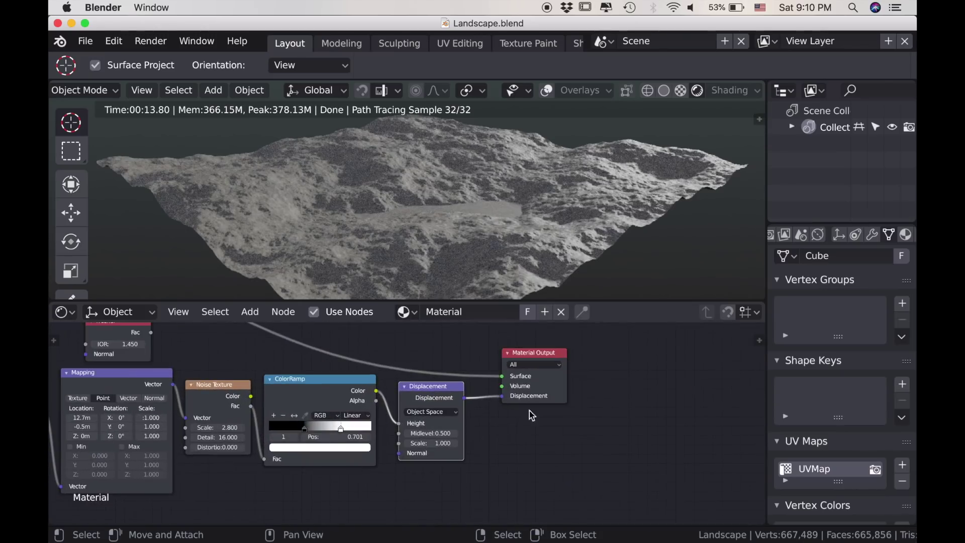
drag(548, 390, 725, 401)
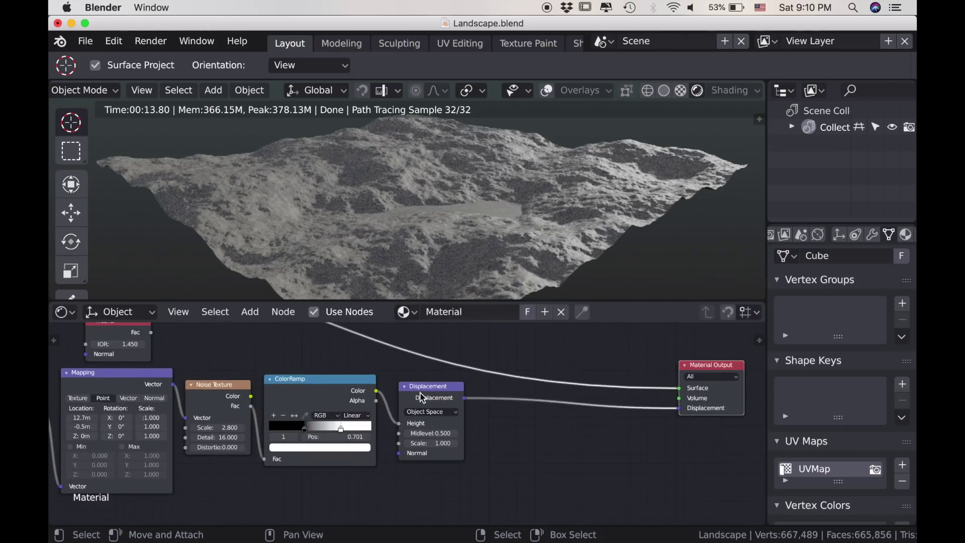
drag(422, 398, 602, 419)
Step: Add an Image Texture node and place it directly below the ColorRamp
middle_drag(405, 446, 481, 417)
key(shift+a)
mouse_move(478, 428)
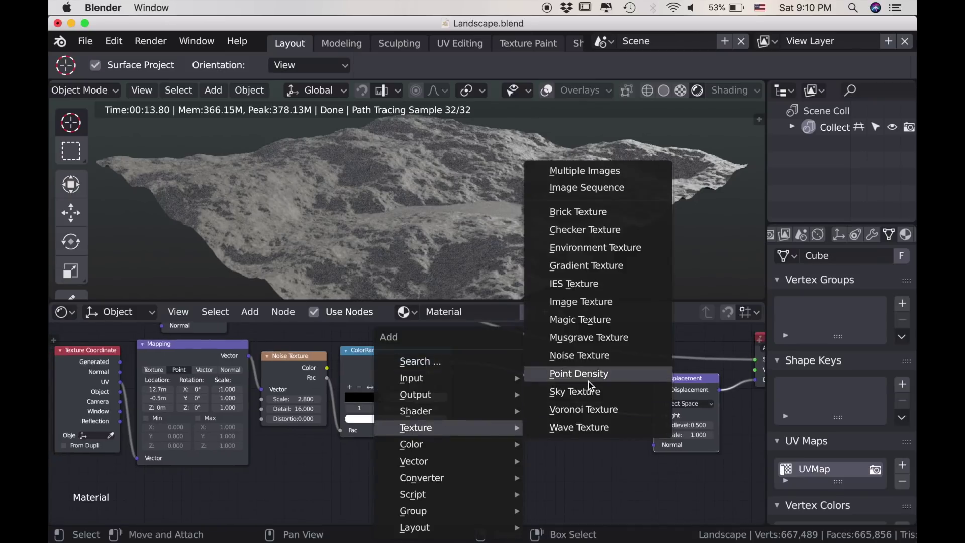
click(581, 301)
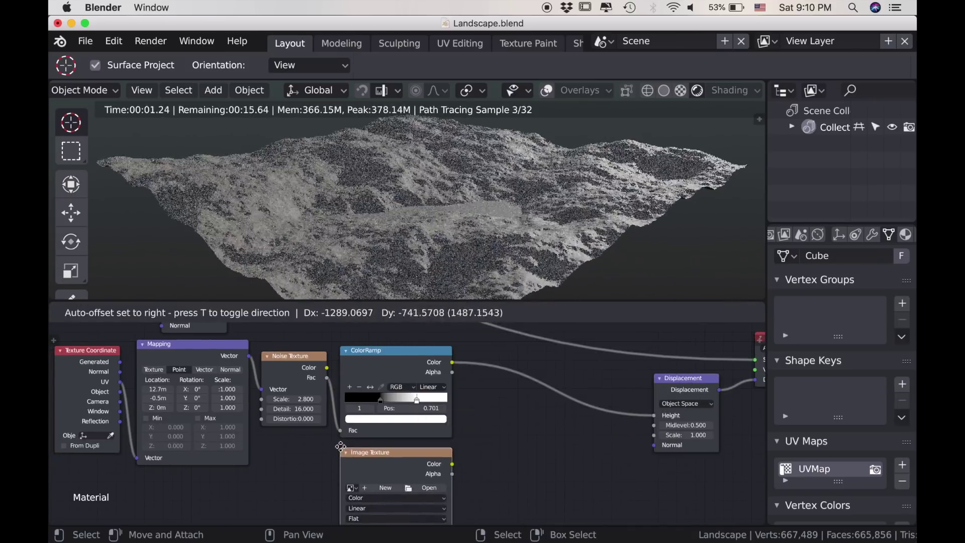
click(341, 445)
scroll(397, 482, up, 4)
middle_drag(396, 469, 421, 391)
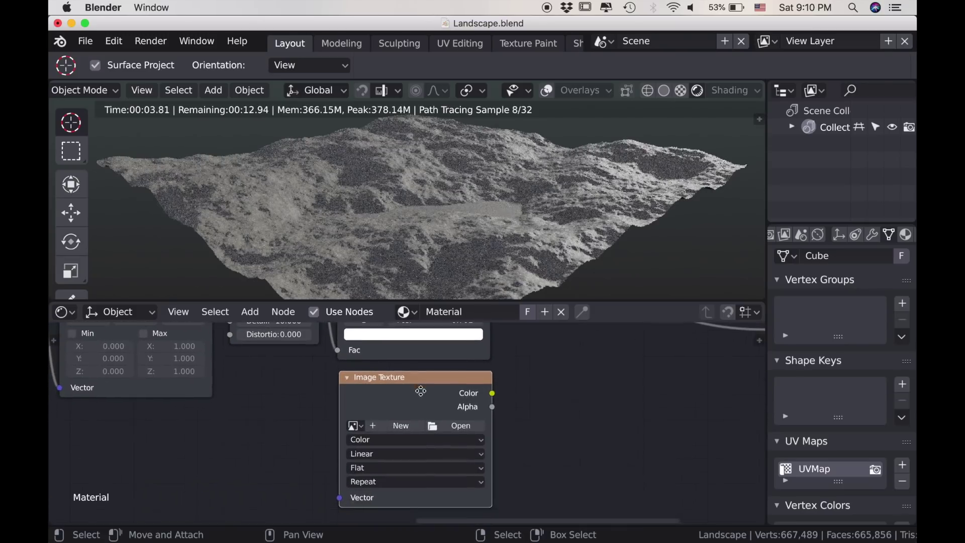
Step: Create a new image named Path in the Image Texture node, with white (RGB 1.000) as its fill color
click(406, 428)
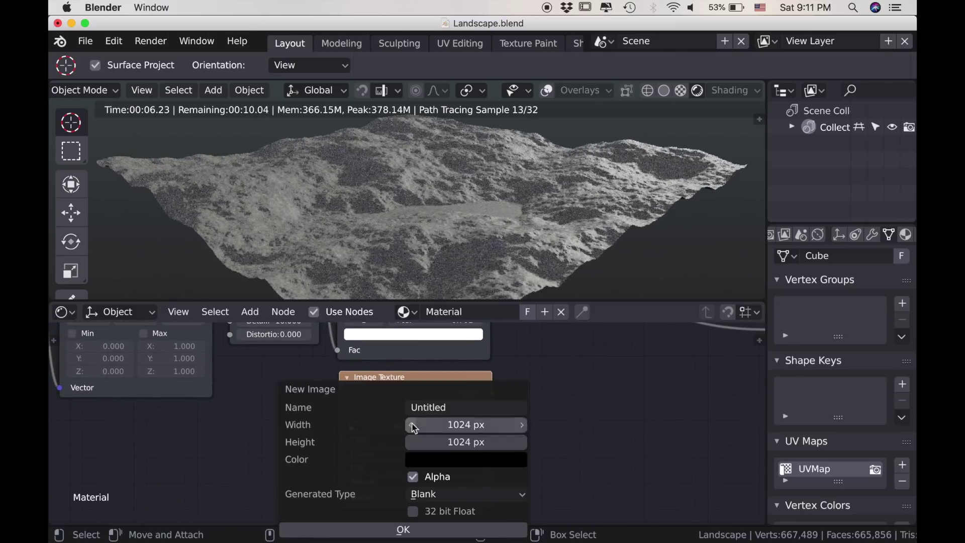
click(441, 406)
text(Path)
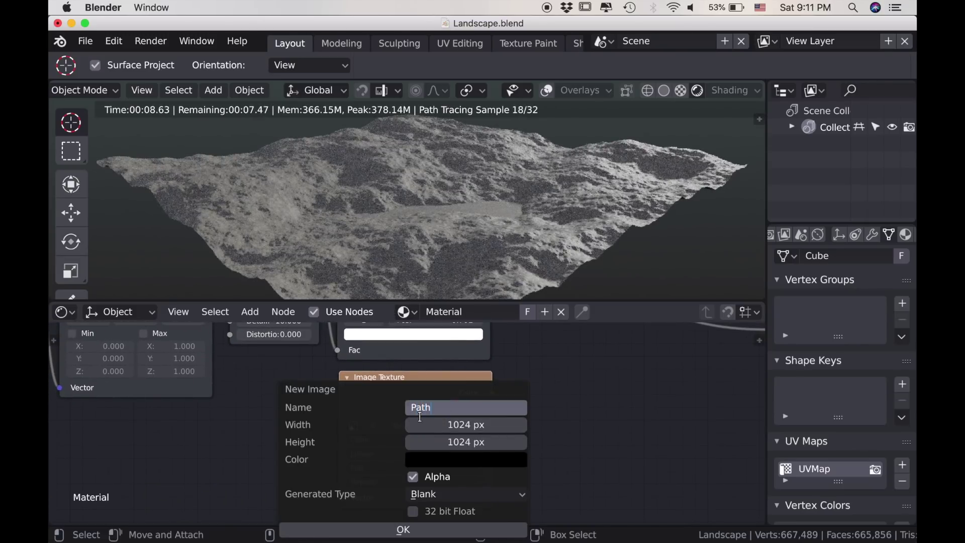
click(442, 460)
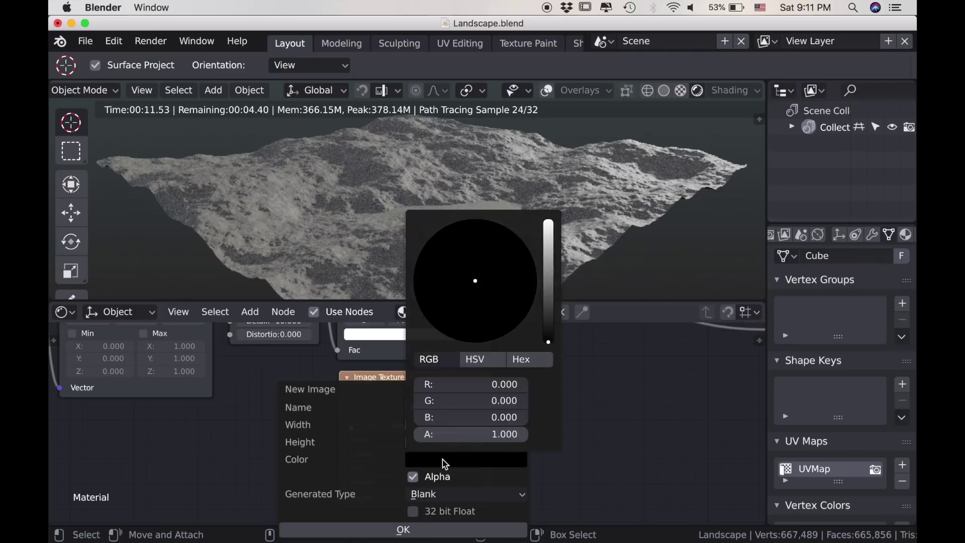
drag(551, 291, 549, 221)
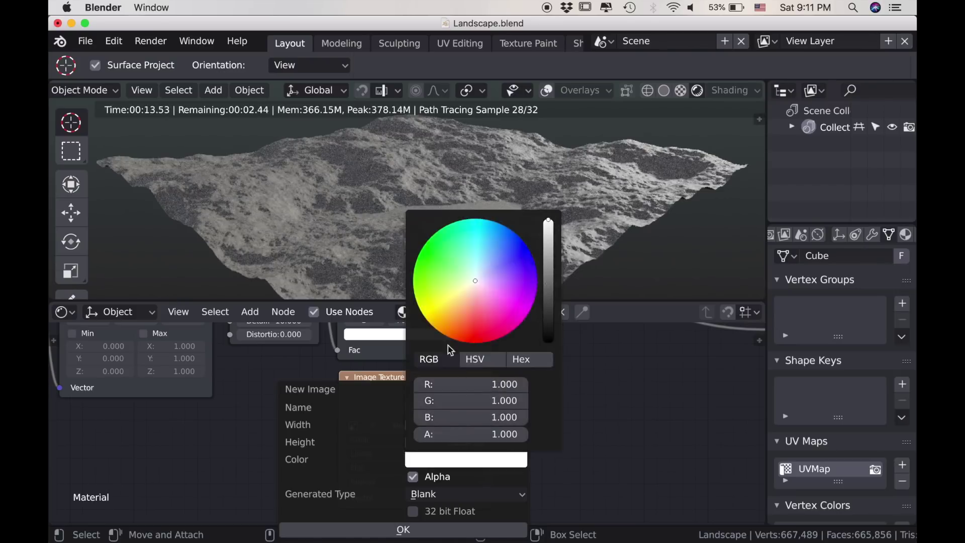
click(403, 530)
Step: Add a MixRGB node and insert it on the link between the ColorRamp and the Displacement node
scroll(532, 405, down, 3)
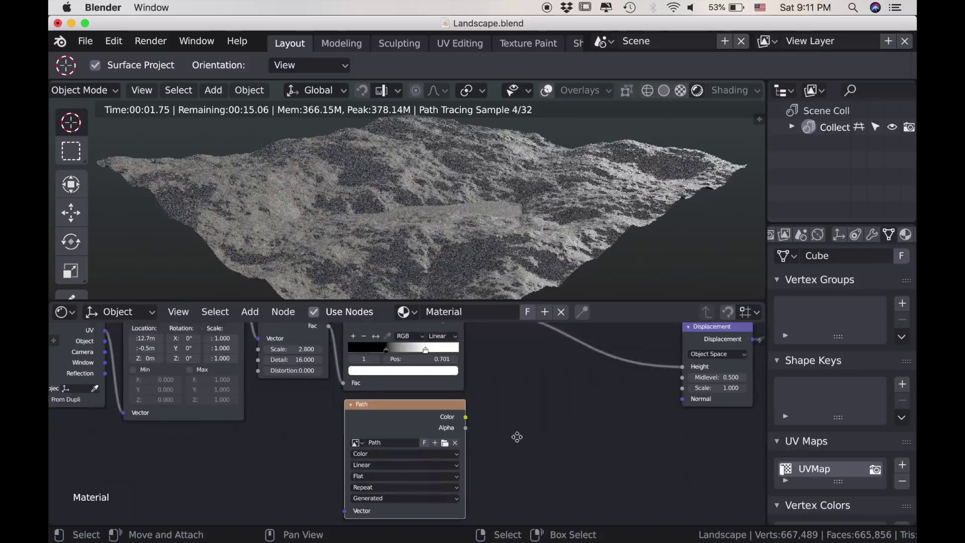
key(shift+a)
mouse_move(521, 442)
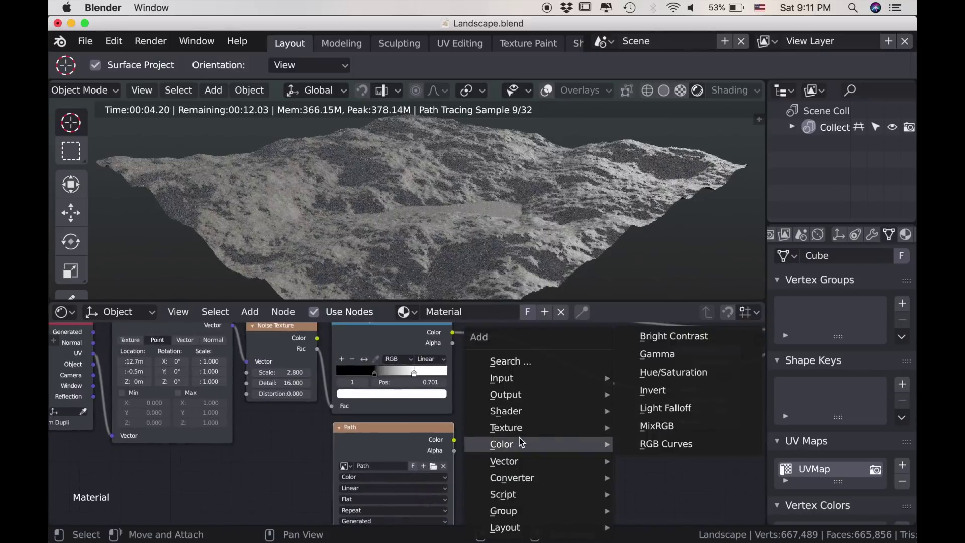
click(657, 426)
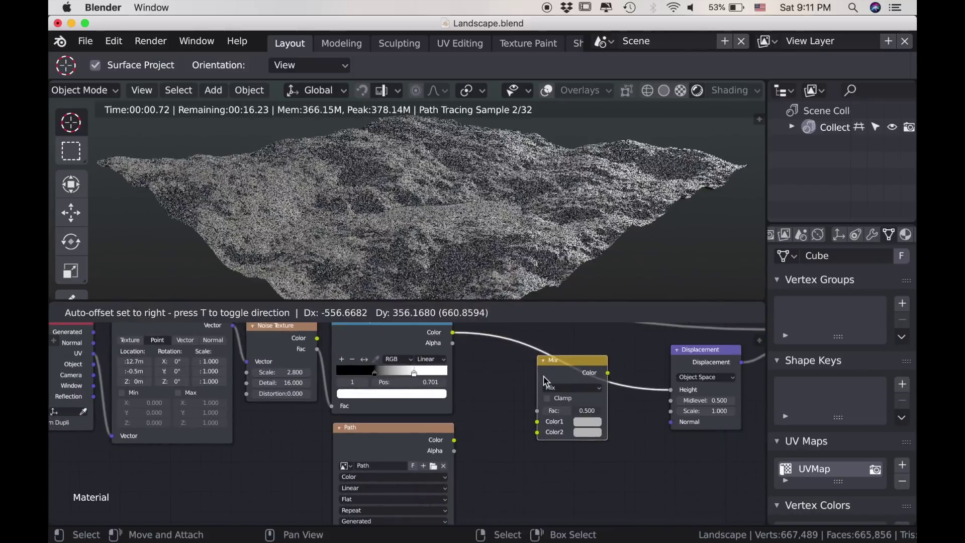
click(570, 392)
Step: Set the mix node's blend type to Multiply and connect the Path image's Color output to Color2
click(571, 388)
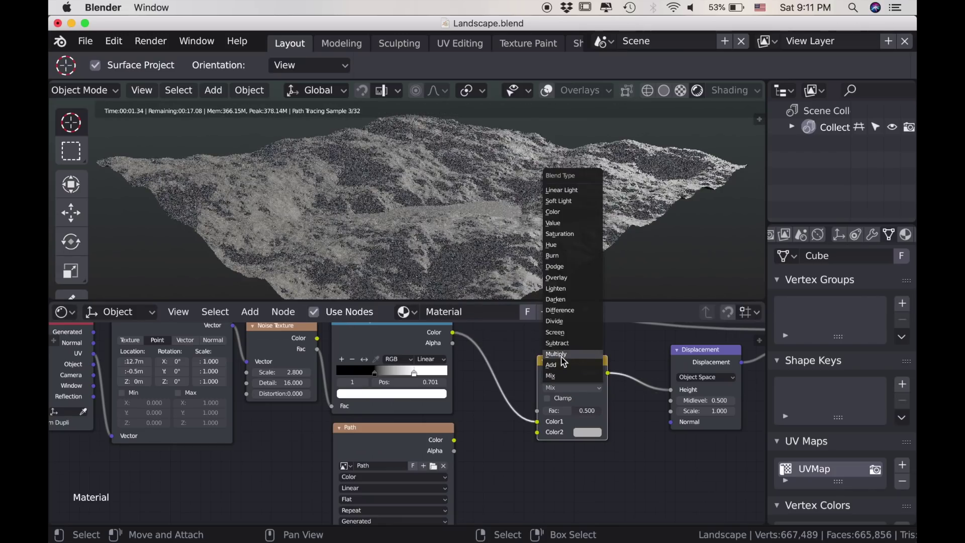
click(562, 355)
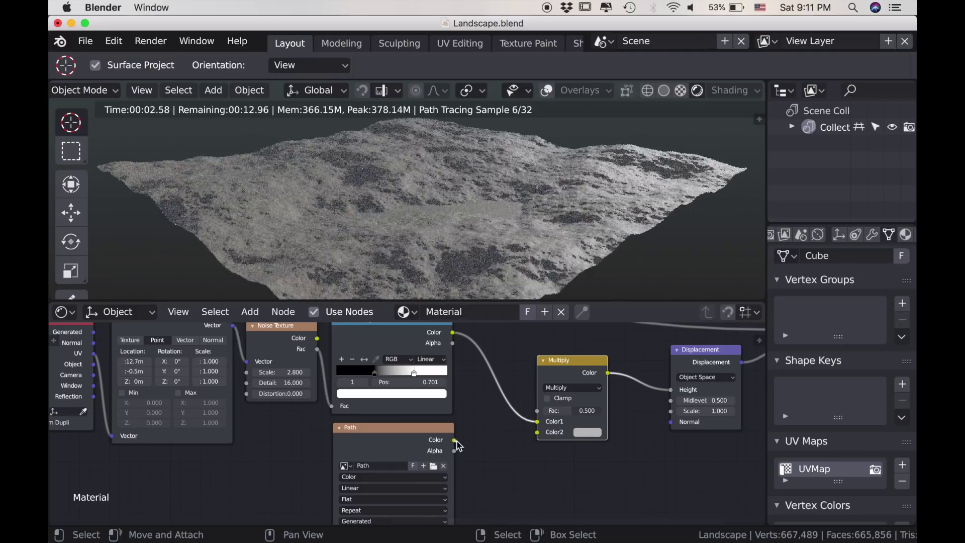
drag(455, 441, 477, 441)
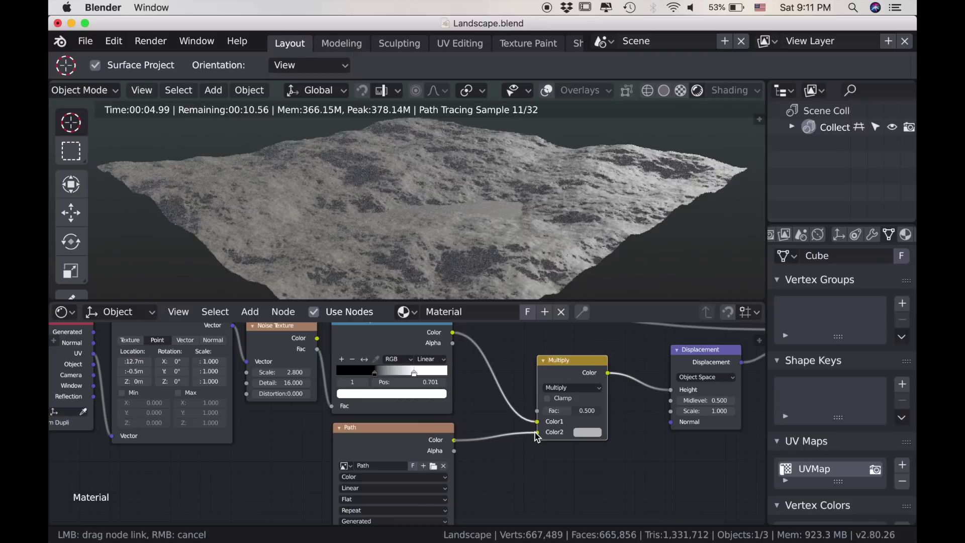
drag(535, 432, 535, 433)
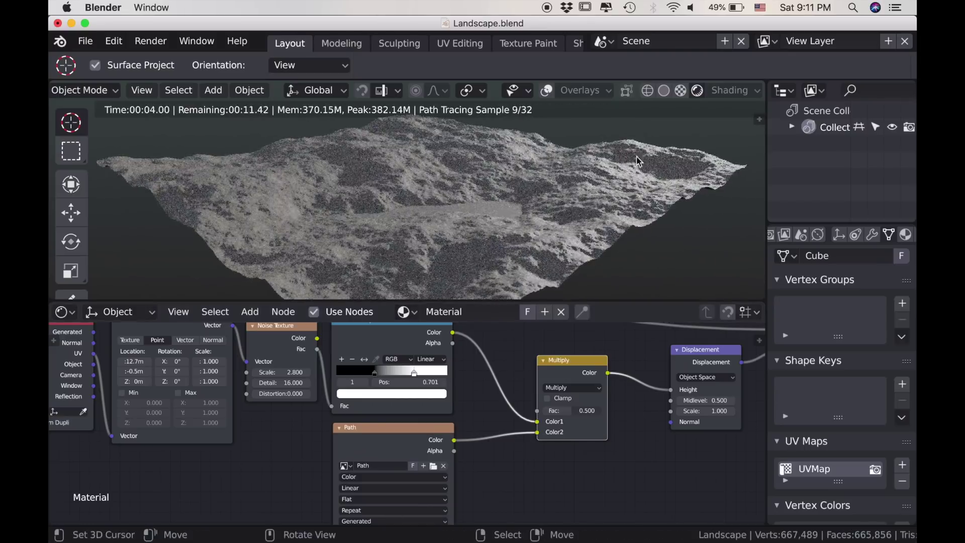
Step: Switch the viewport to LookDev shading, preview the Multiply node's output on the plane, and view it from the top
click(681, 91)
ctrl+shift+click(565, 362)
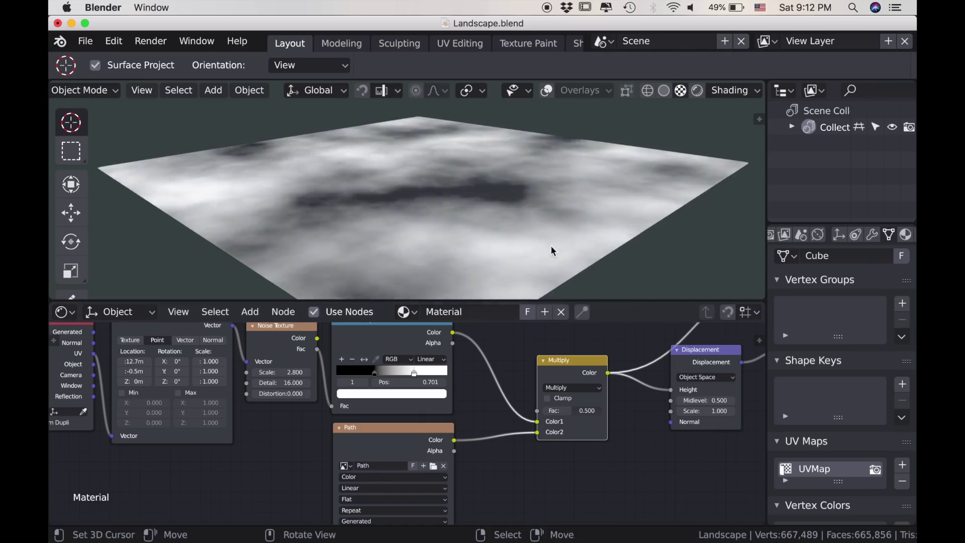
key(KP_7)
scroll(547, 250, down, 5)
scroll(521, 257, up, 1)
Step: Switch the plane to Texture Paint mode and make Path the active texture slot
scroll(86, 89, left, 2)
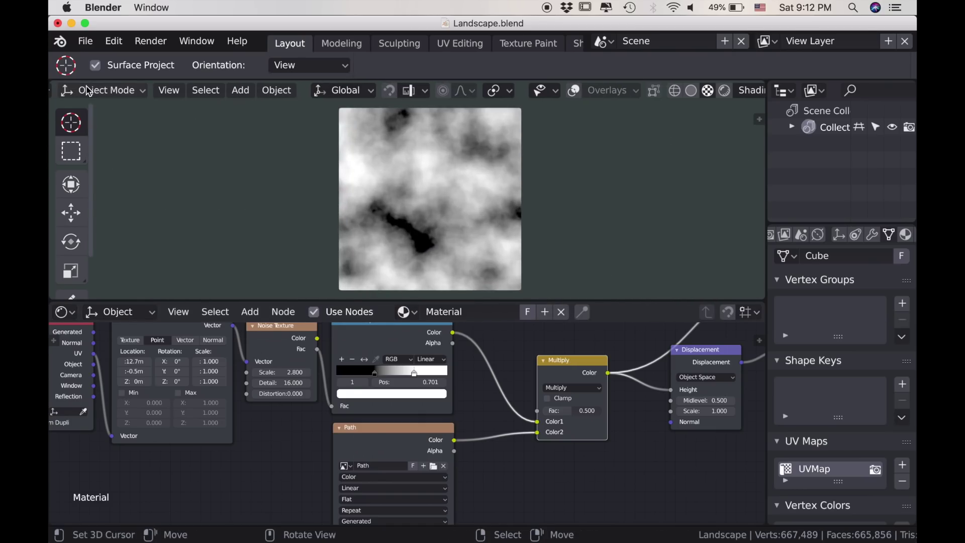
scroll(88, 90, up, 3)
click(126, 92)
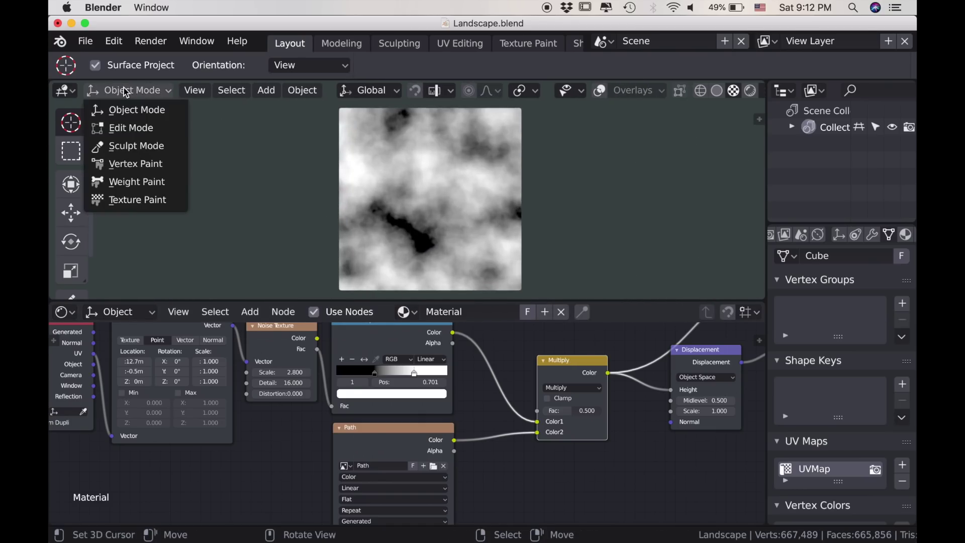
click(137, 200)
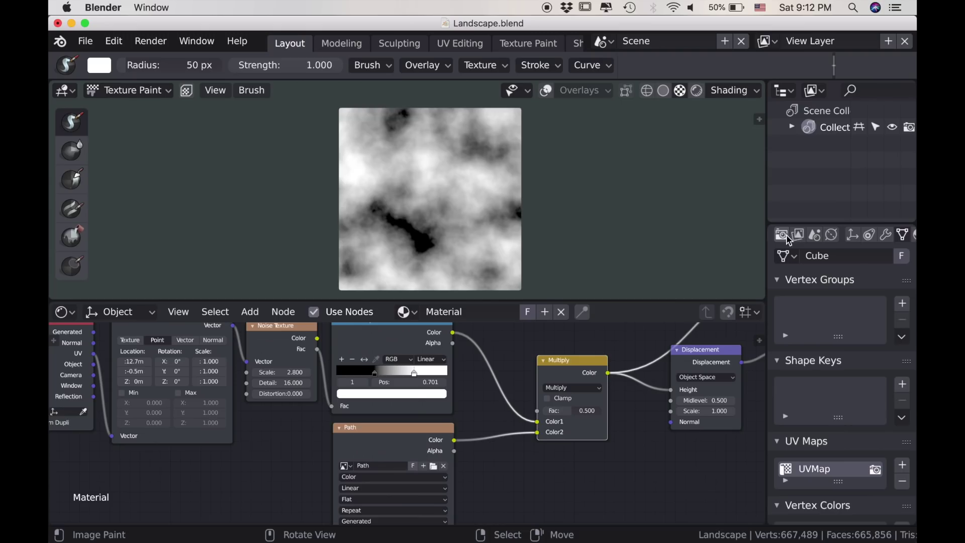
scroll(795, 240, left, 2)
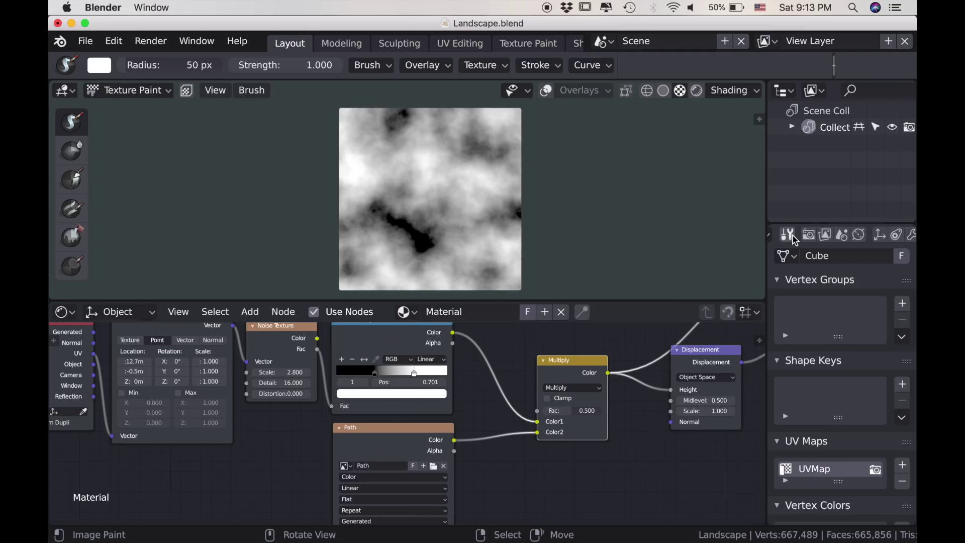
click(787, 235)
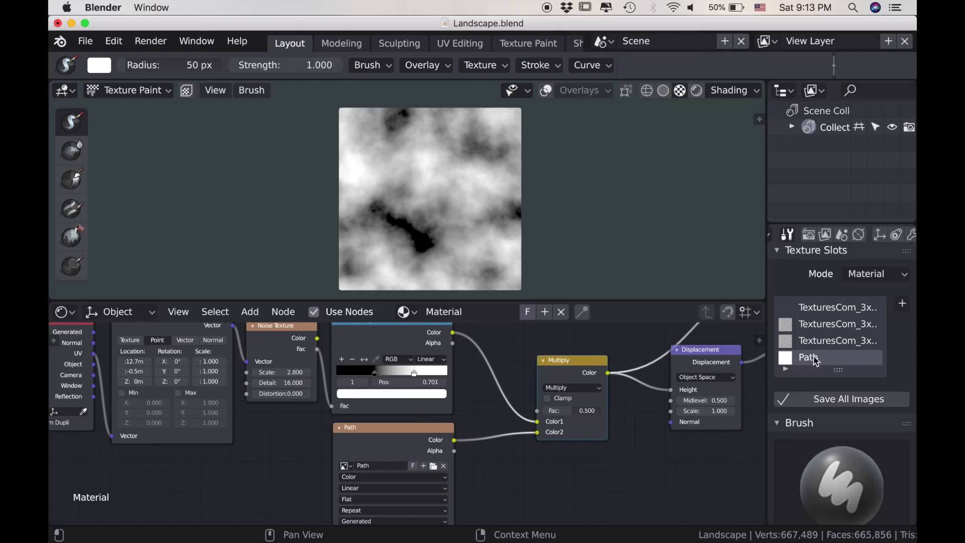
Step: Set the TexDraw brush to black at strength 1.000 and paint a winding path across the plane from edge to edge
scroll(834, 439, down, 8)
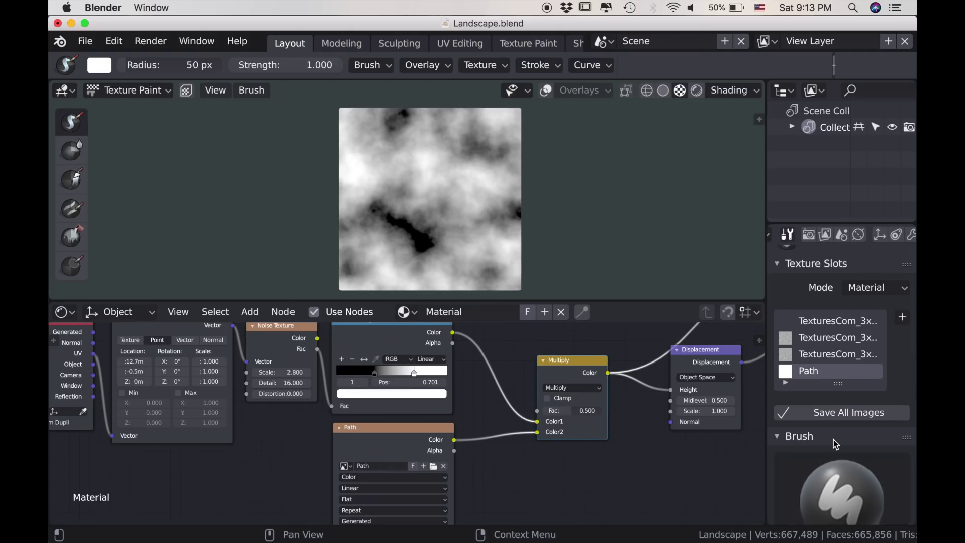
drag(908, 408, 908, 452)
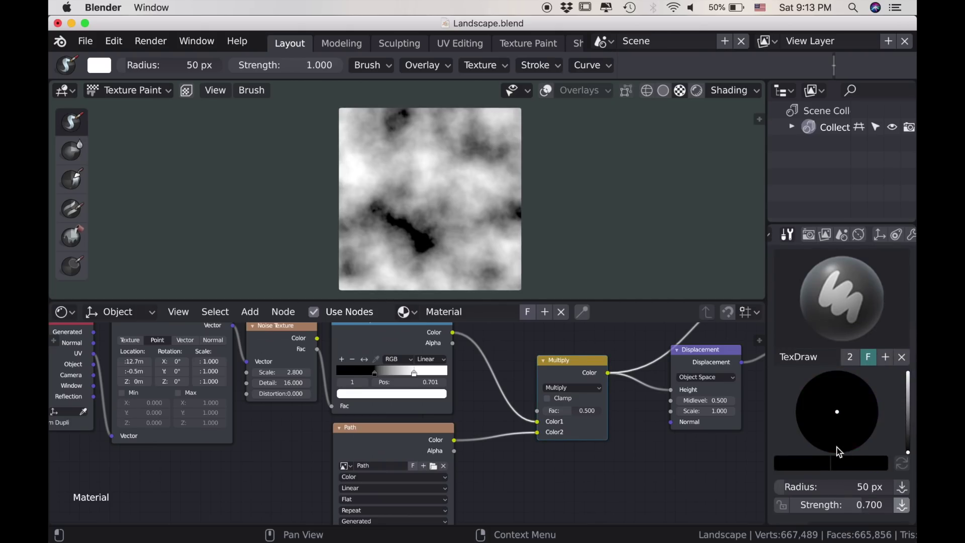
scroll(835, 455, down, 2)
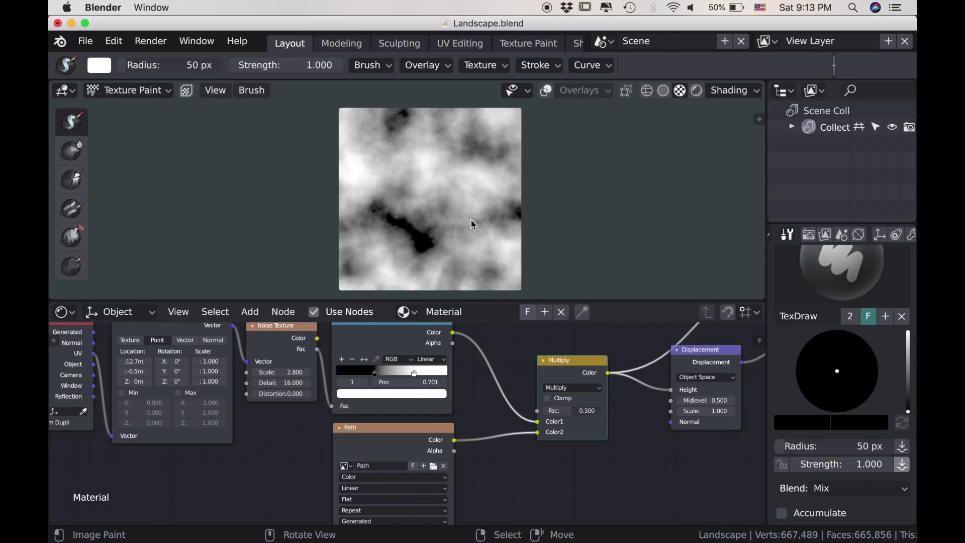
drag(472, 220, 430, 166)
drag(425, 117, 425, 108)
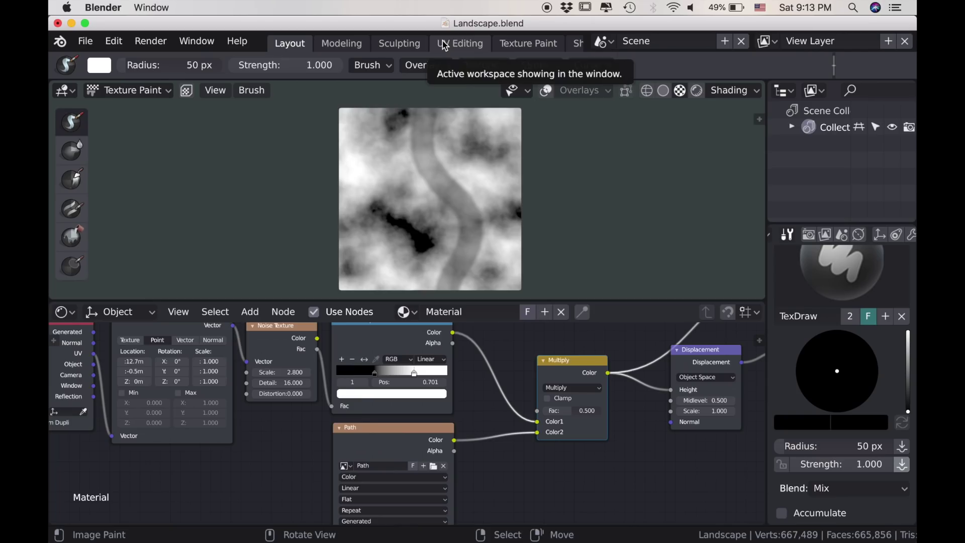
Step: Set the Multiply node's Fac to 1 to give the painted path its full influence
scroll(558, 182, up, 2)
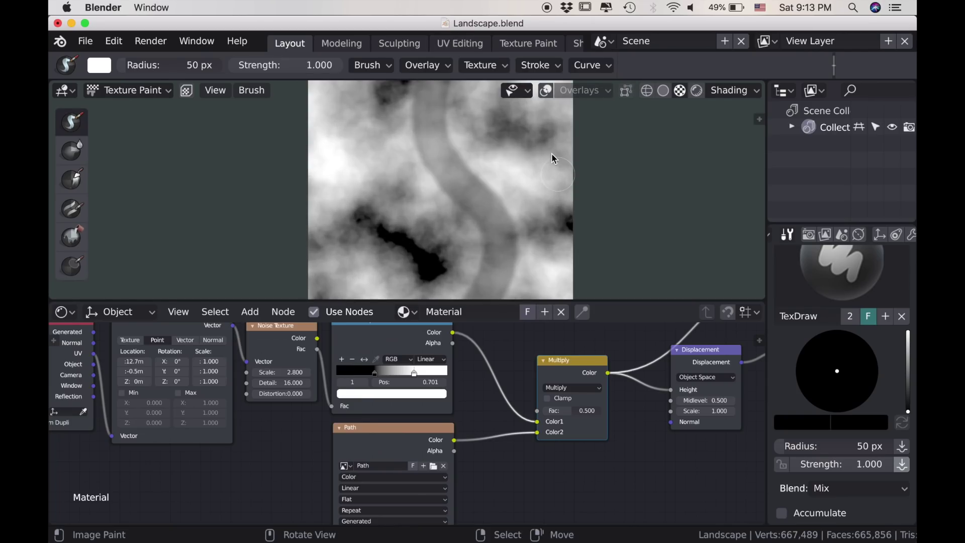
mouse_move(551, 140)
middle_down()
mouse_move(554, 112)
mouse_move(560, 126)
middle_up()
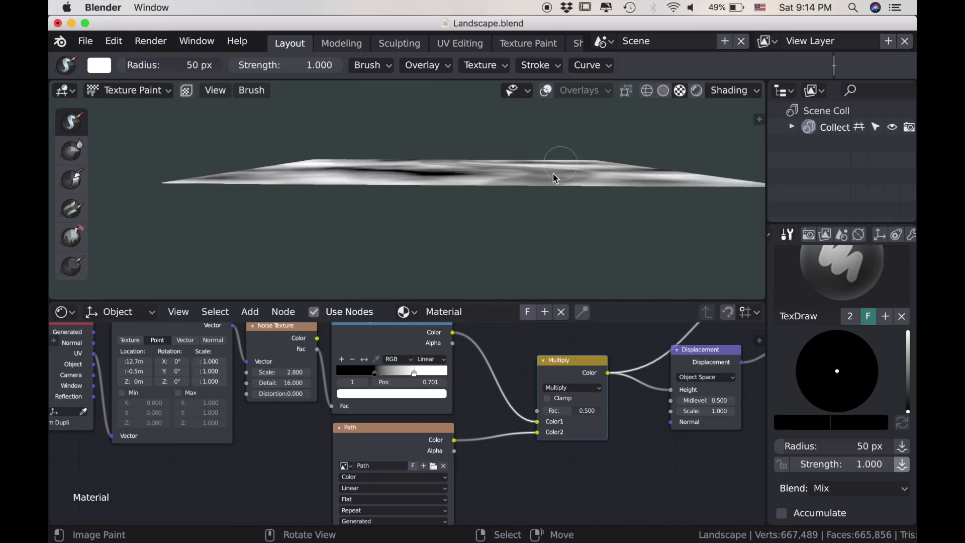
middle_drag(554, 174, 531, 204)
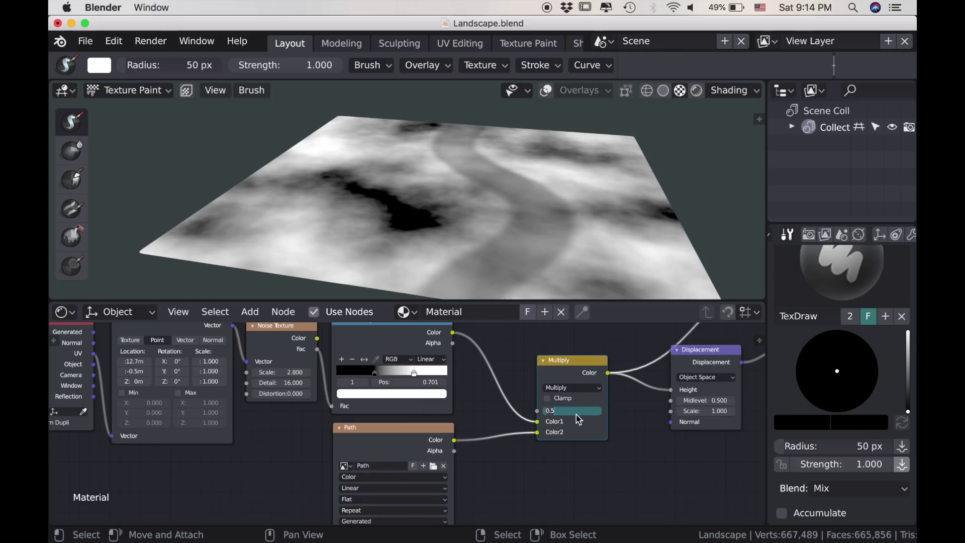
text(1)
key(Return)
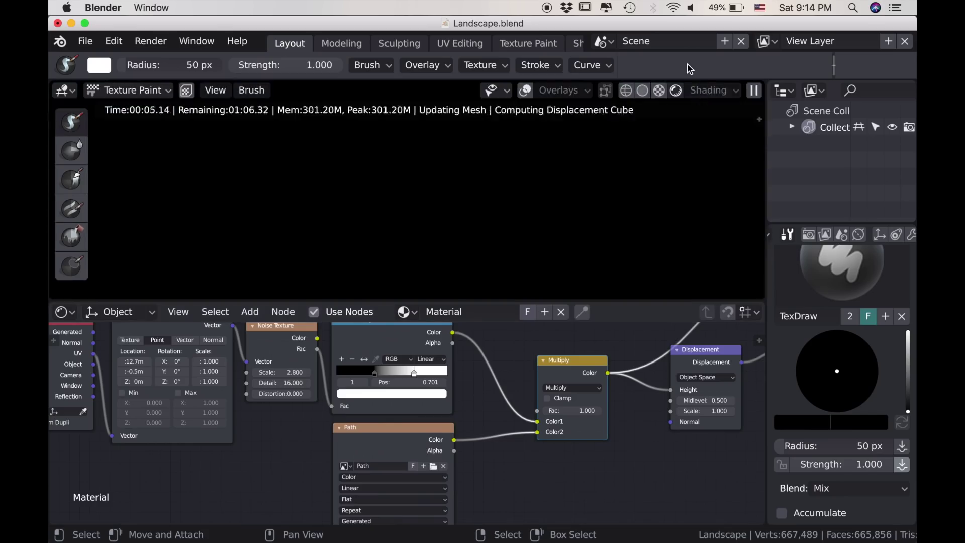
Step: Preview the Fresnel node on the displaced terrain in rendered shading
scroll(248, 387, down, 2)
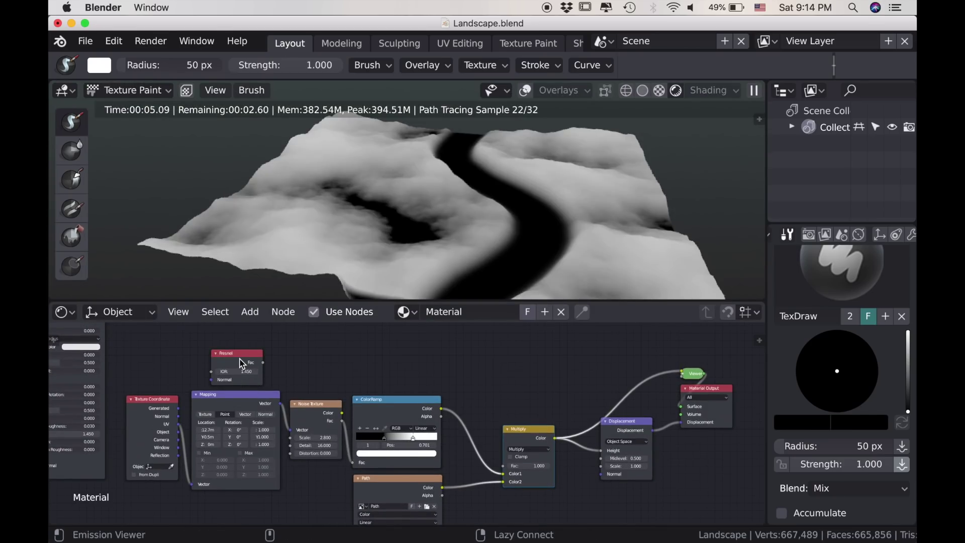
ctrl+shift+click(243, 362)
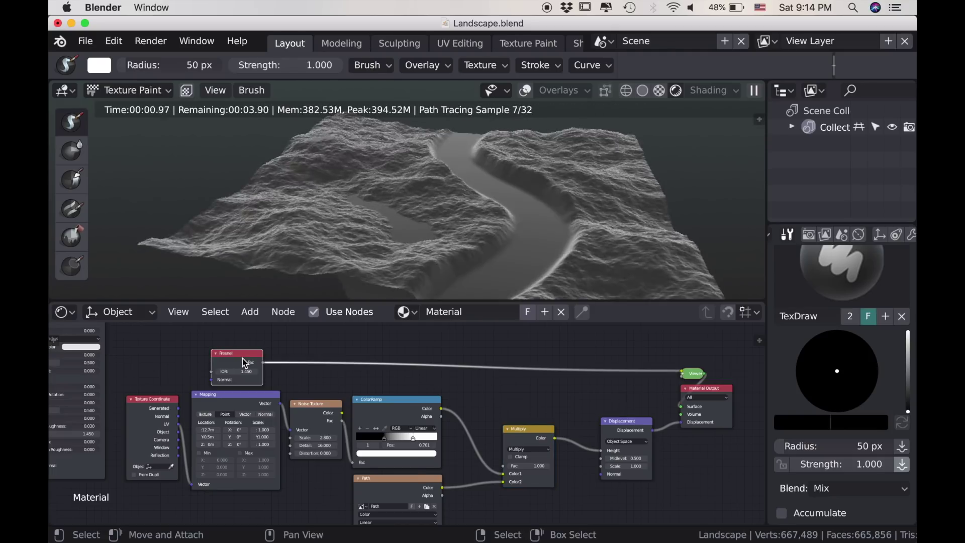
Step: Try Fac values of 0.7 and 0.6 on the Multiply node that feeds the displacement
scroll(552, 474, up, 6)
middle_drag(577, 475, 469, 411)
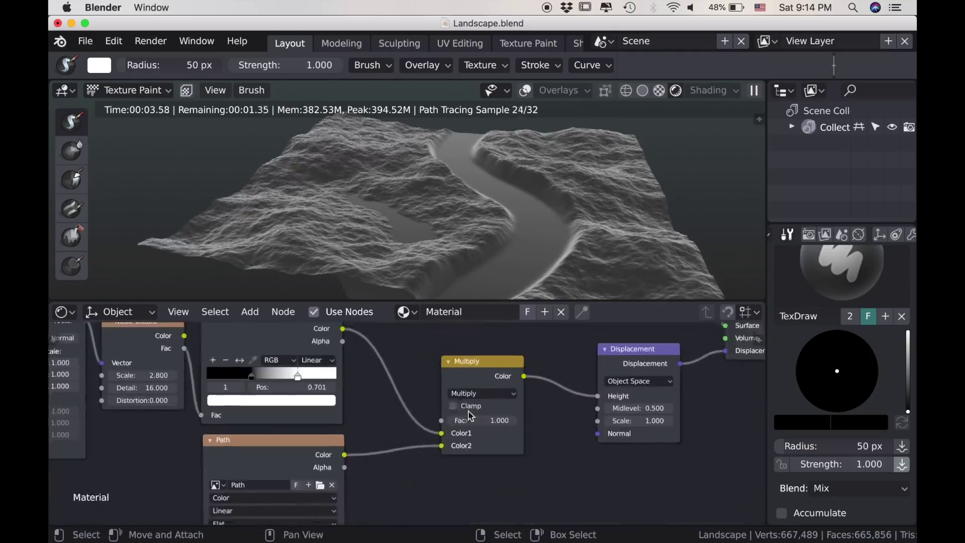
scroll(471, 416, up, 2)
click(483, 420)
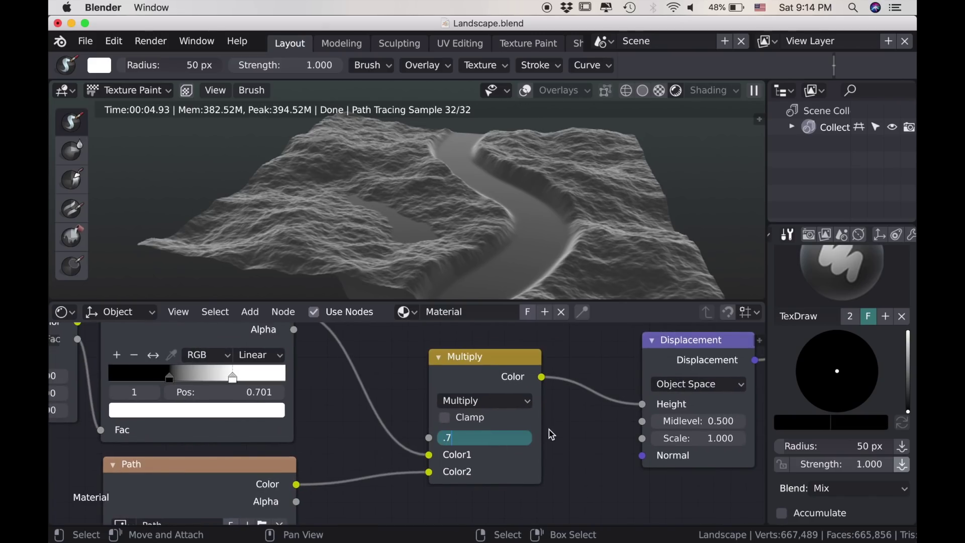
text(.7)
key(Return)
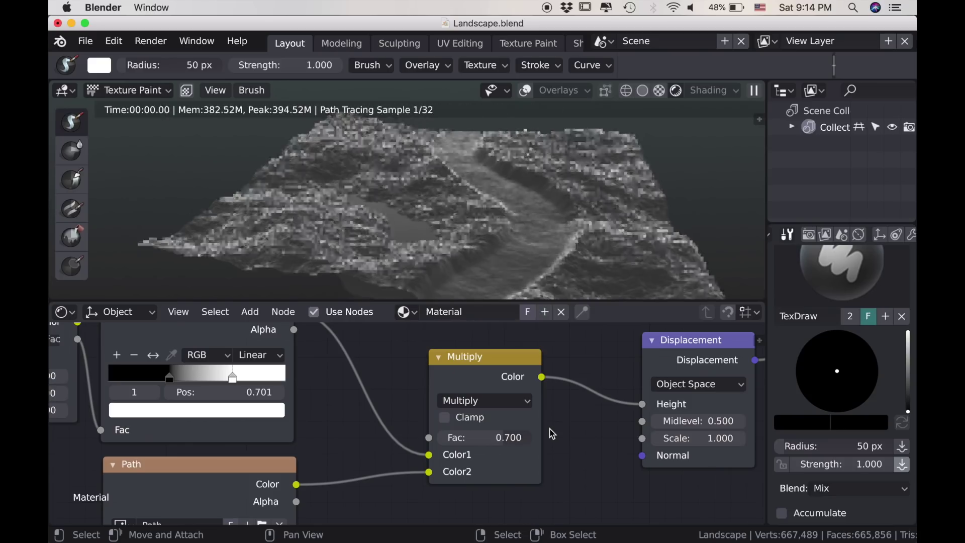
click(496, 438)
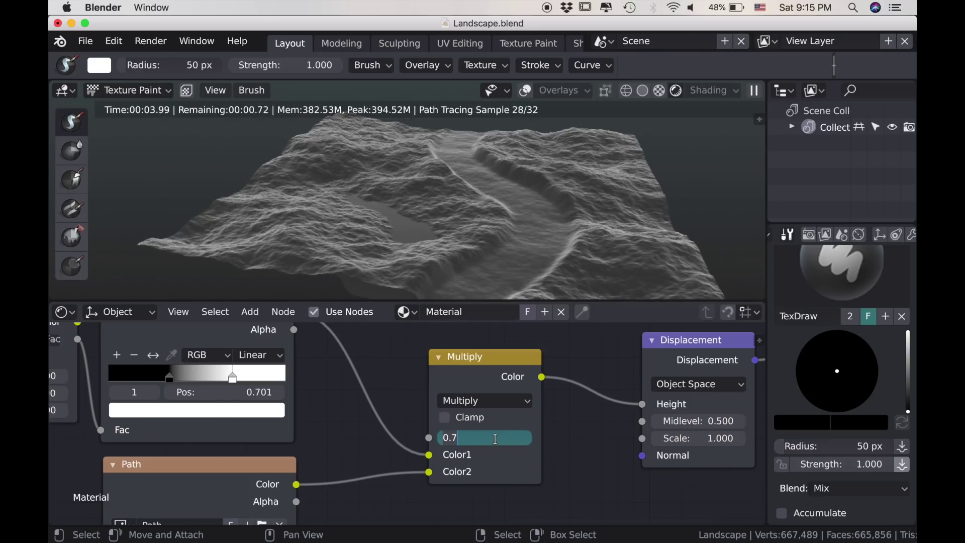
text(.)
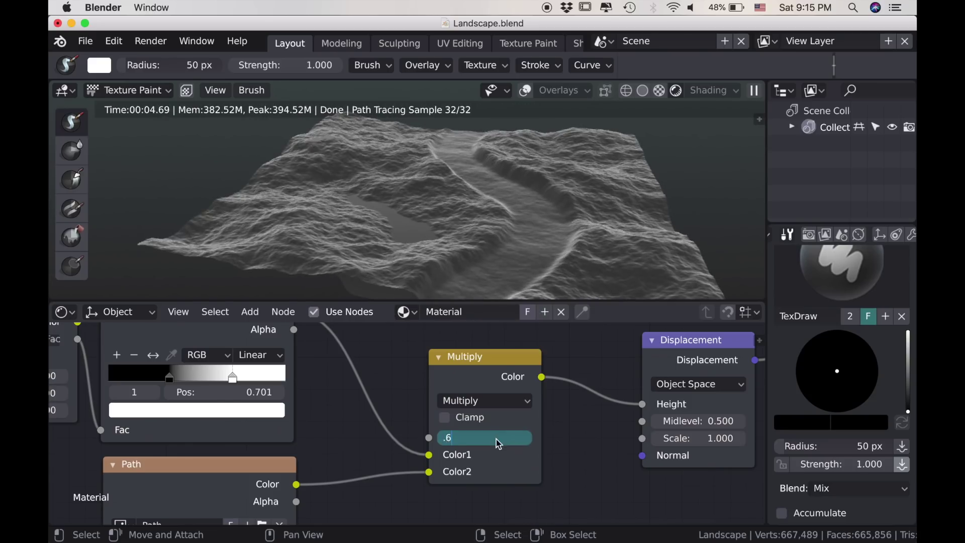
text(6)
key(Return)
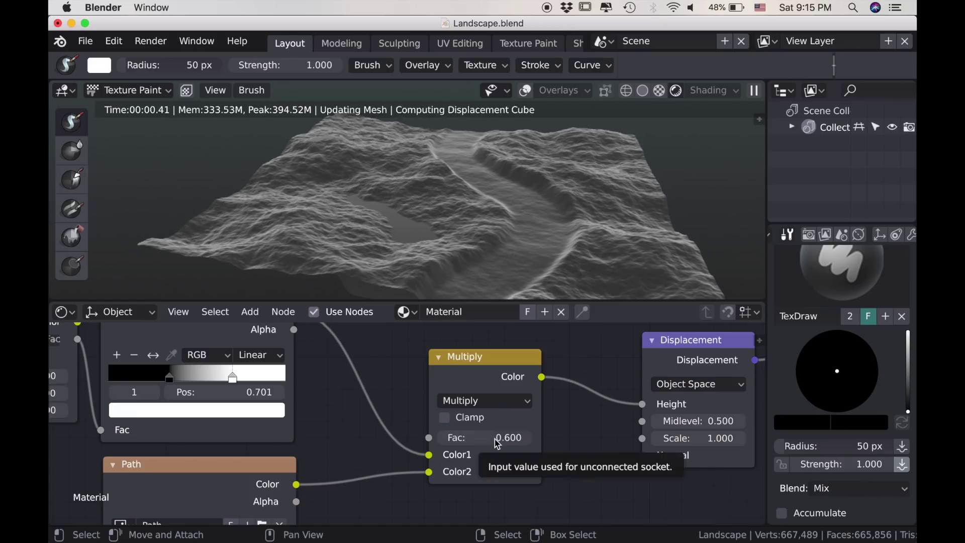
Step: Set the Fac of the Multiply node feeding the displacement to 0.4
click(495, 438)
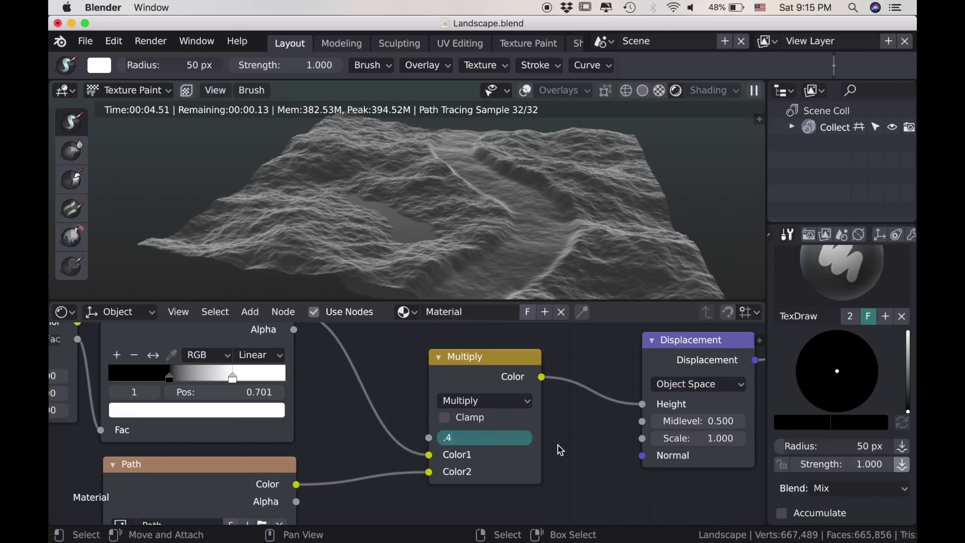
text(.4)
key(Return)
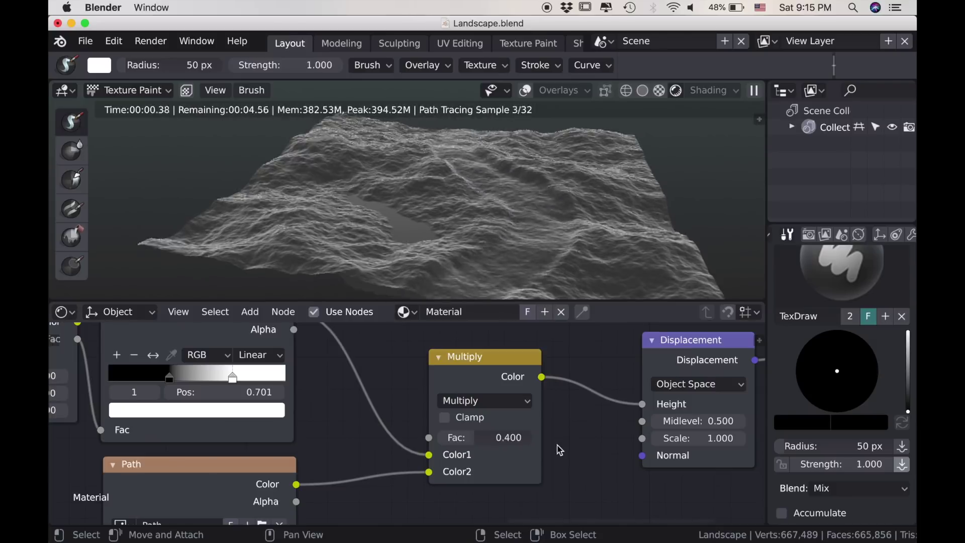
Step: Preview the Principled BSDF on the terrain in place of the Fresnel node and look over the textured surface
mouse_move(496, 300)
middle_down()
mouse_move(475, 267)
mouse_move(439, 270)
middle_up()
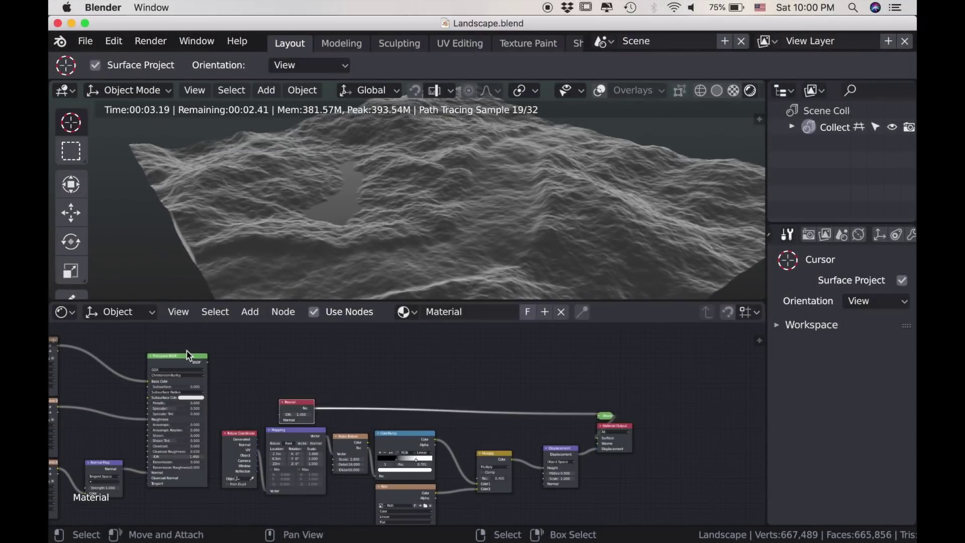
ctrl+shift+click(184, 362)
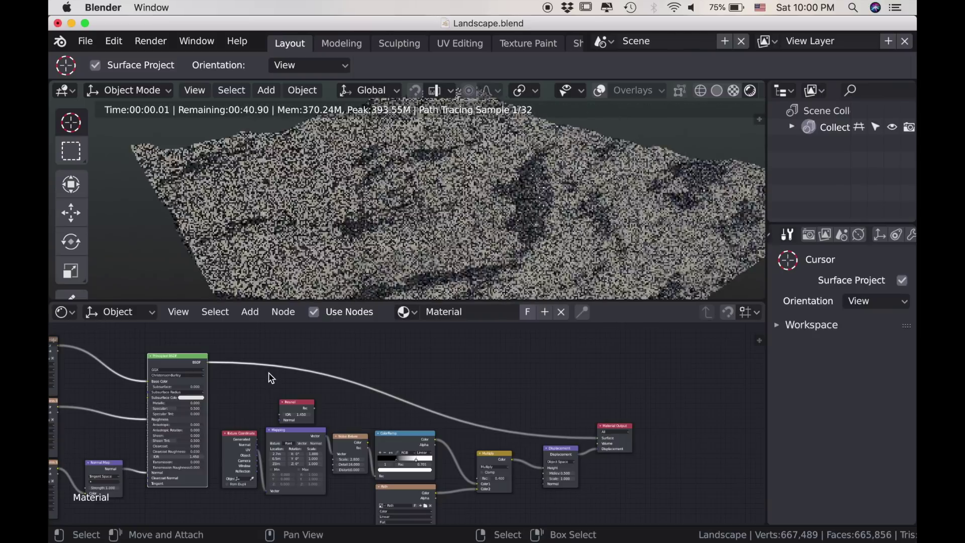
middle_drag(339, 271, 382, 270)
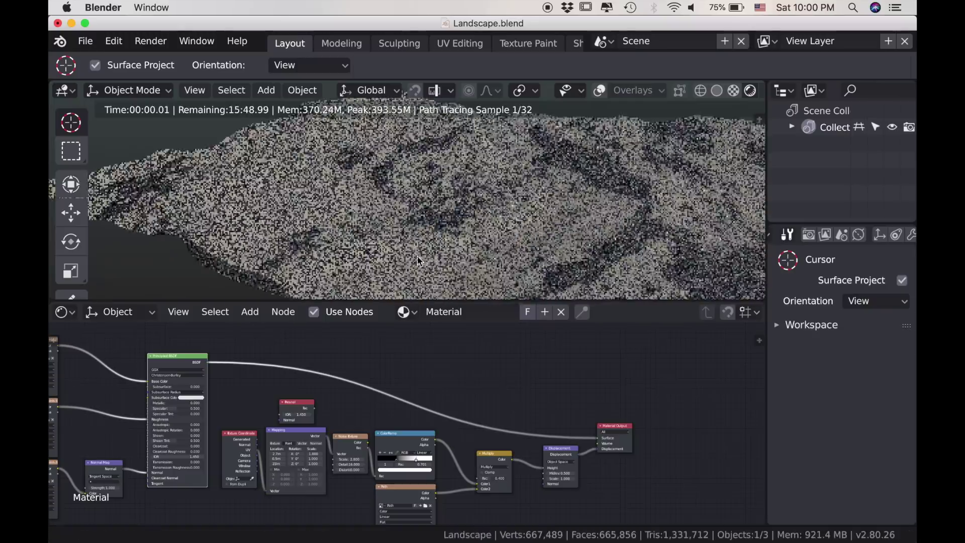
Step: Duplicate the Texture Coordinate, Mapping, Noise Texture and ColorRamp chain and place the copy beside the soil image textures
scroll(366, 409, down, 2)
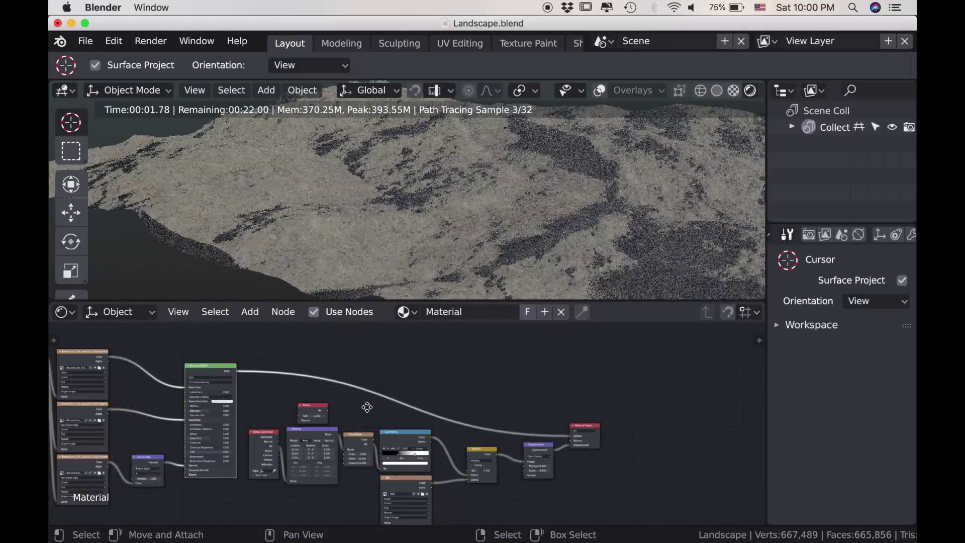
middle_drag(367, 407, 515, 431)
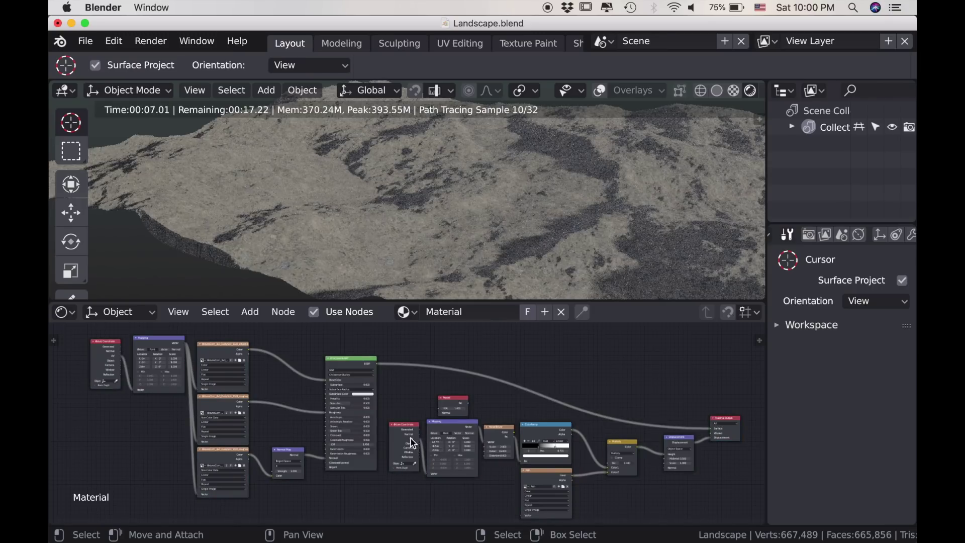
key(b)
drag(384, 430, 433, 438)
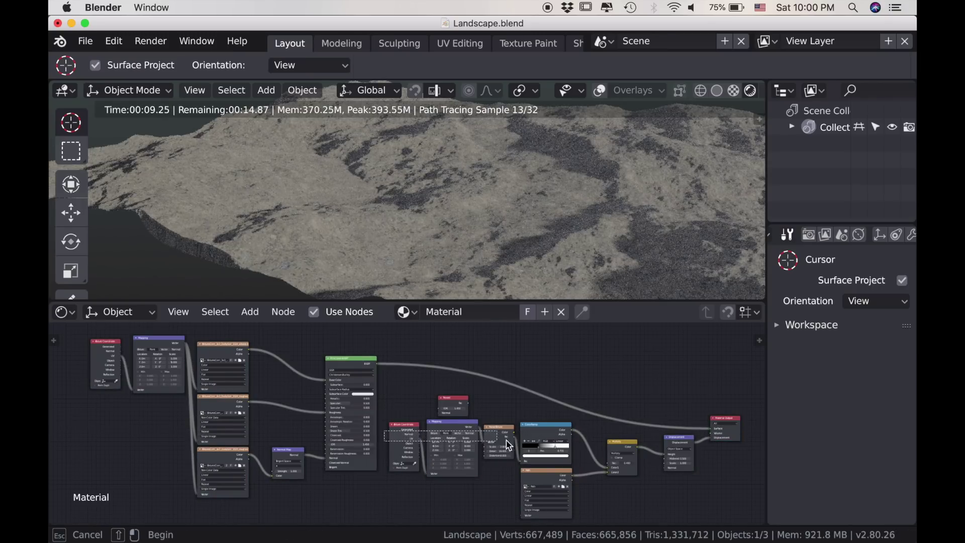
drag(551, 445, 551, 445)
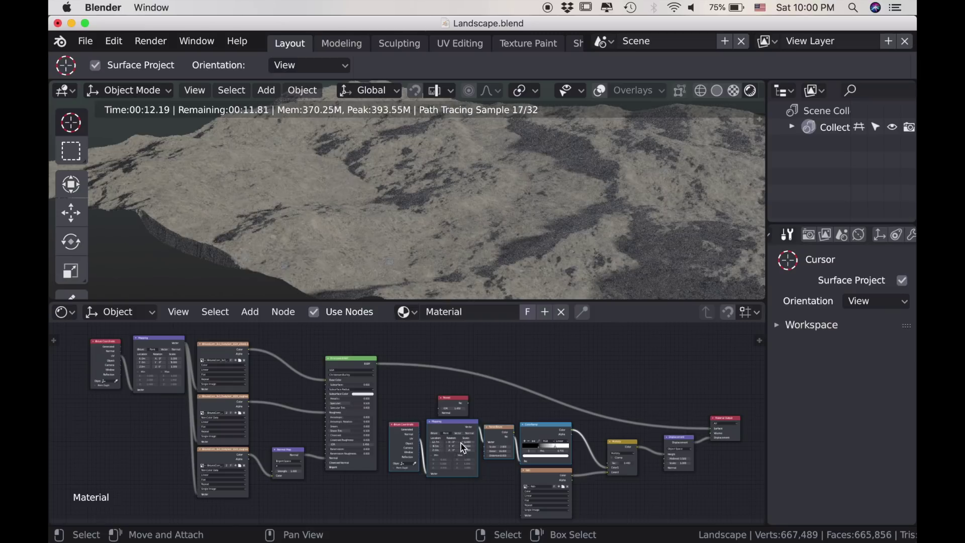
key(shift+d)
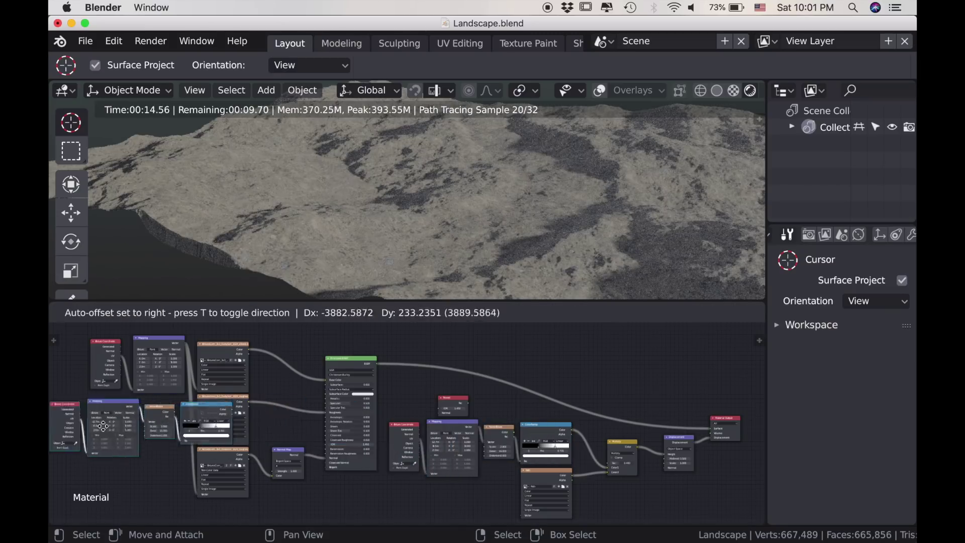
click(90, 422)
Step: Insert a MixRGB node between the albedo texture and the Principled BSDF's Base Color, and set its blend mode to Multiply
scroll(238, 445, up, 2)
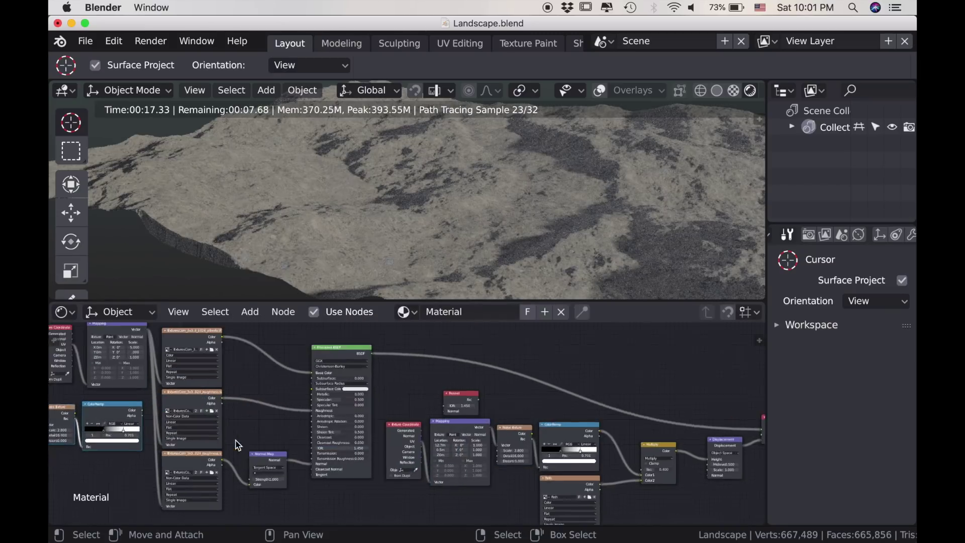
middle_drag(259, 441, 404, 459)
scroll(414, 452, up, 4)
key(shift+a)
mouse_move(403, 450)
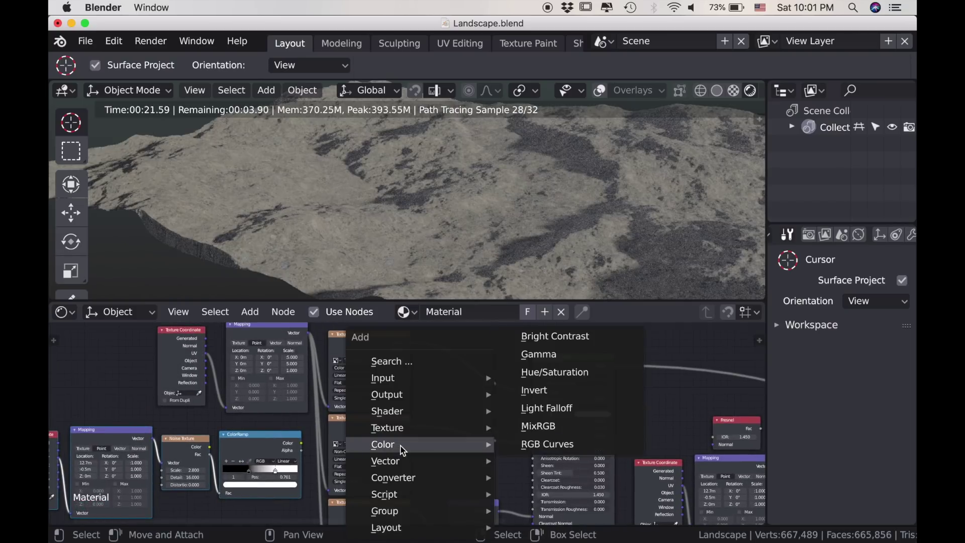
click(556, 428)
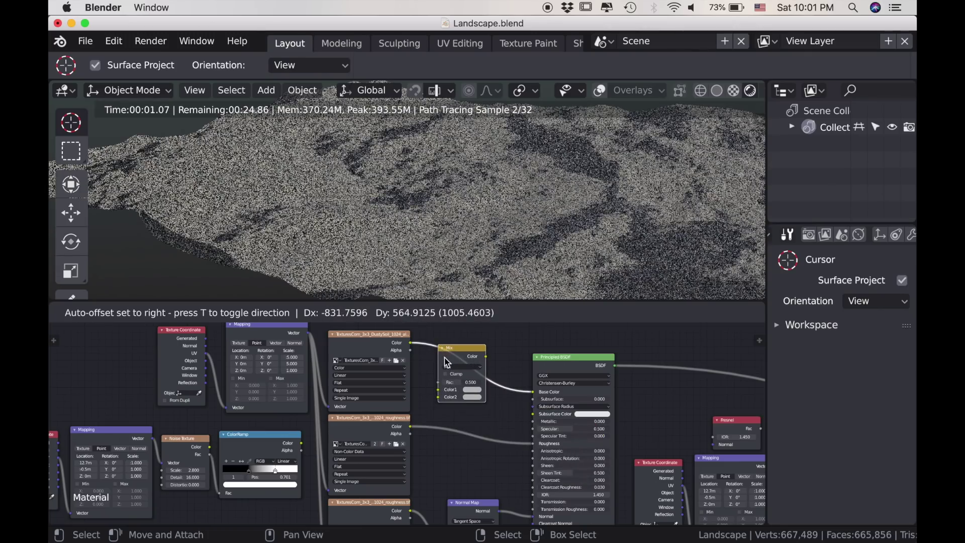
click(454, 390)
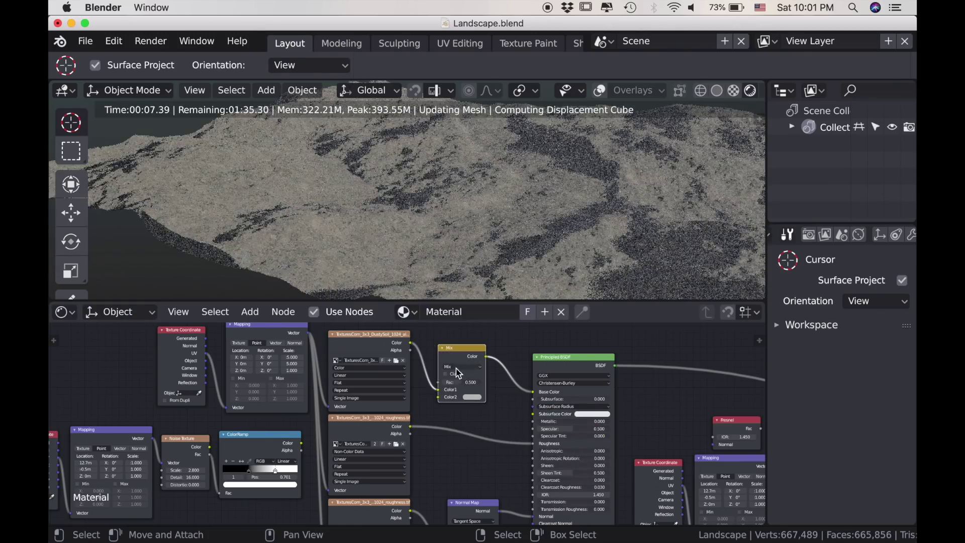
click(462, 366)
click(459, 374)
Step: Duplicate the new Multiply node straight down onto the link between the roughness texture and the Roughness input
key(shift+d)
key(y)
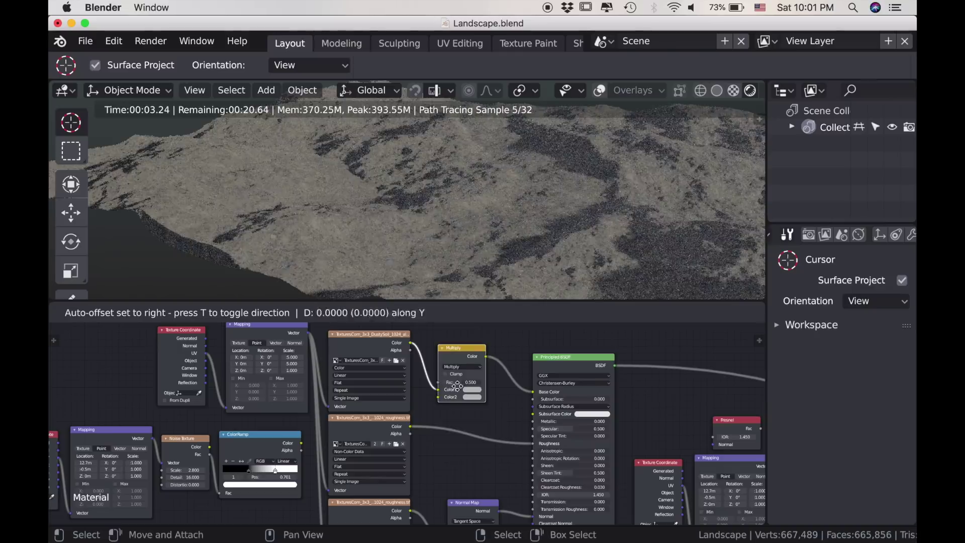
click(308, 455)
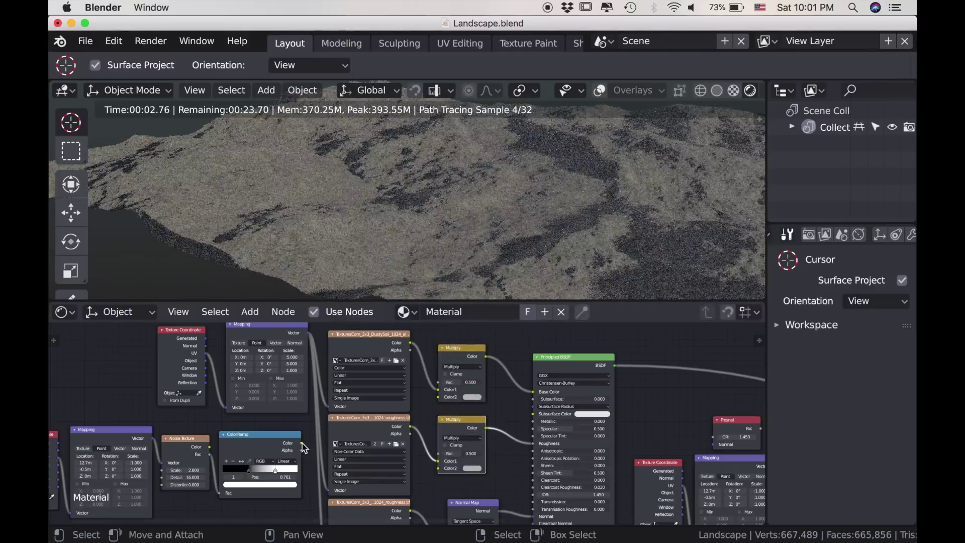
Step: Connect the duplicated ColorRamp's Color to Color2 of both texture Multiply nodes and set both Fac values to 1.000
drag(302, 444, 439, 398)
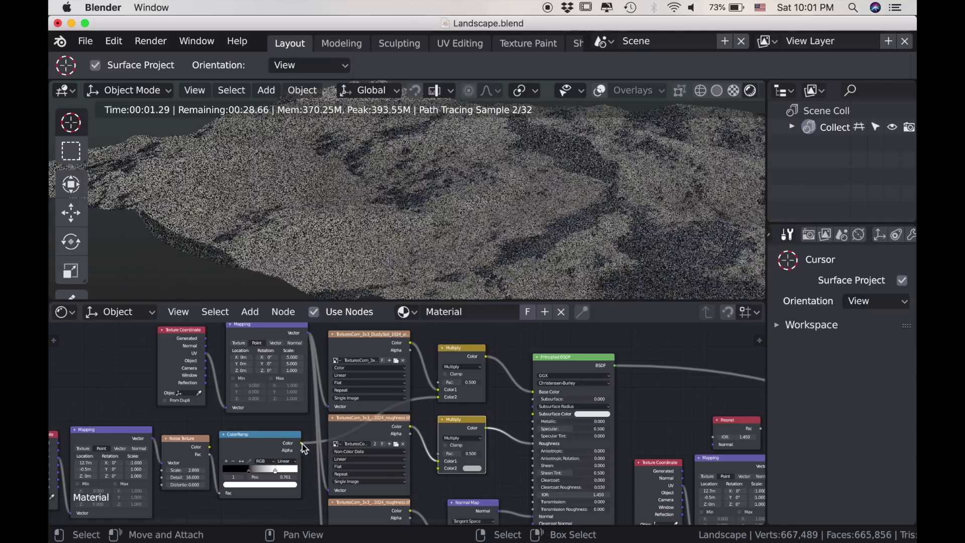
drag(302, 444, 332, 449)
drag(422, 468, 444, 469)
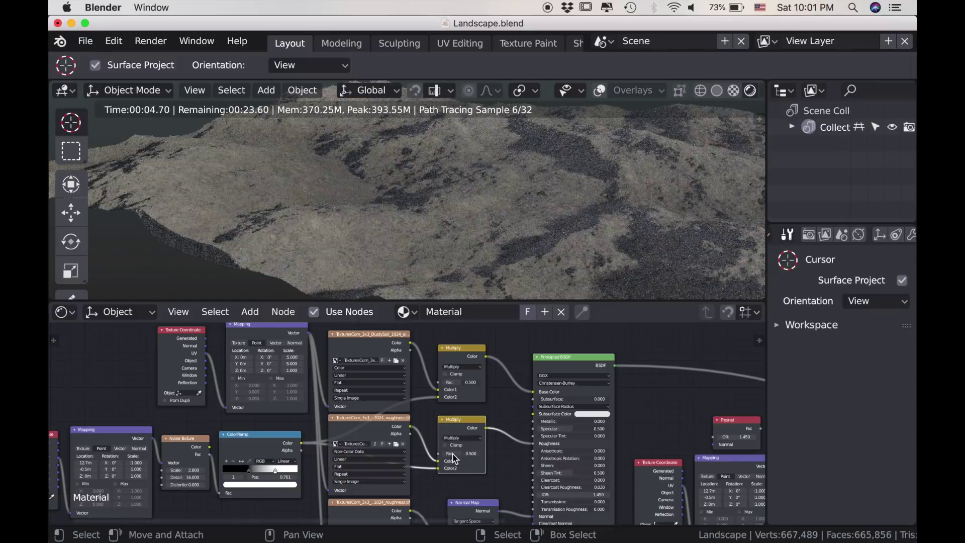
drag(453, 454, 483, 455)
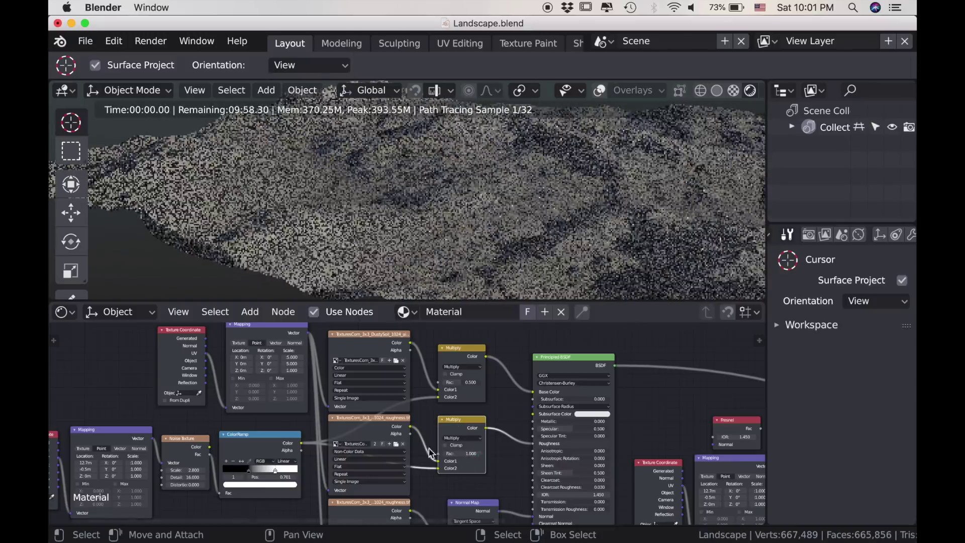
drag(455, 386, 484, 387)
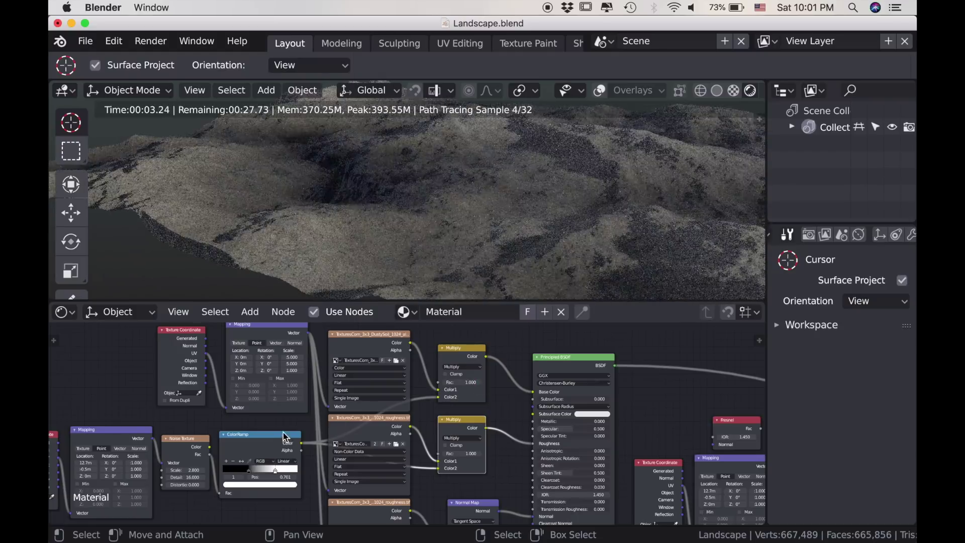
Step: Preview the duplicated ColorRamp on the terrain and move its white stop to position 0.409
ctrl+shift+click(275, 436)
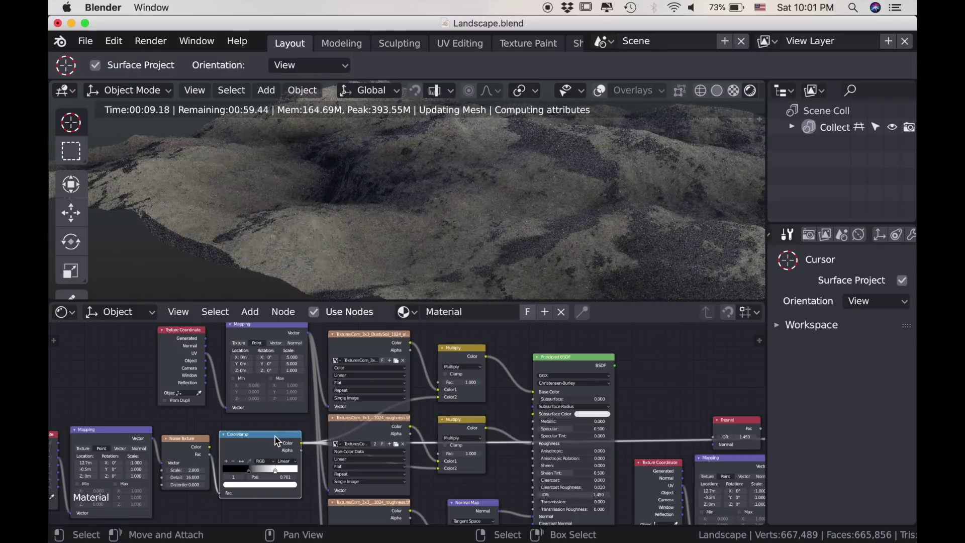
middle_drag(316, 254, 384, 258)
scroll(292, 457, up, 3)
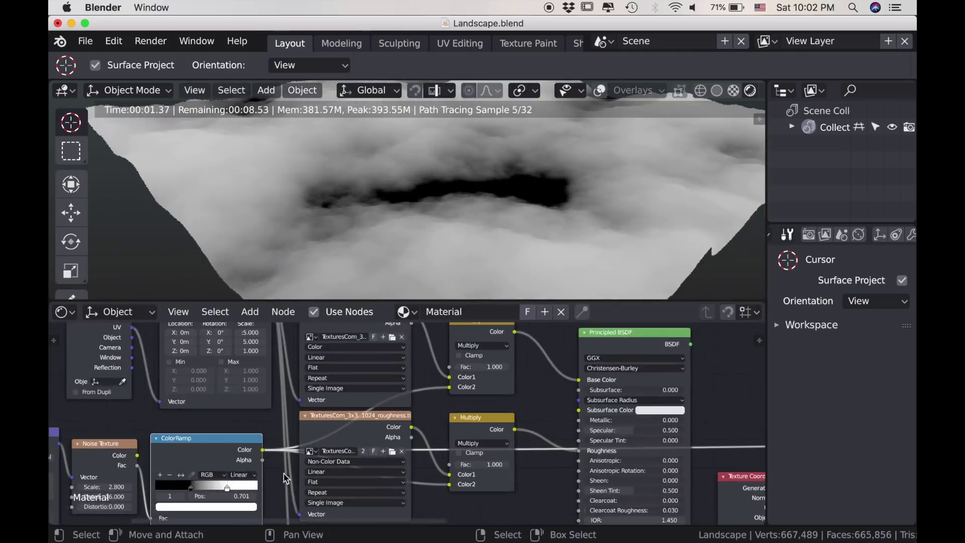
drag(313, 447, 282, 445)
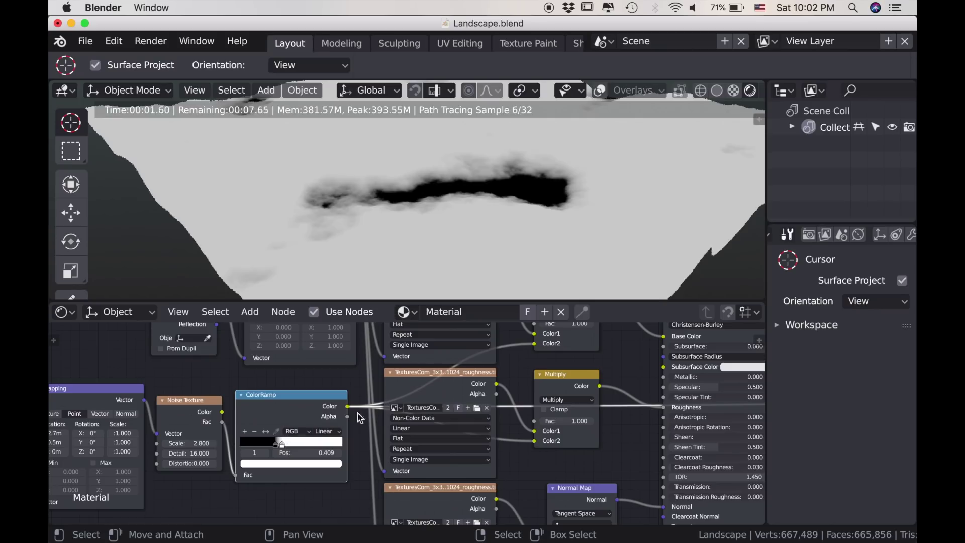
Step: Reconnect the Principled BSDF to the Material Output's surface and inspect the masked hollow from closer angles
scroll(428, 402, down, 2)
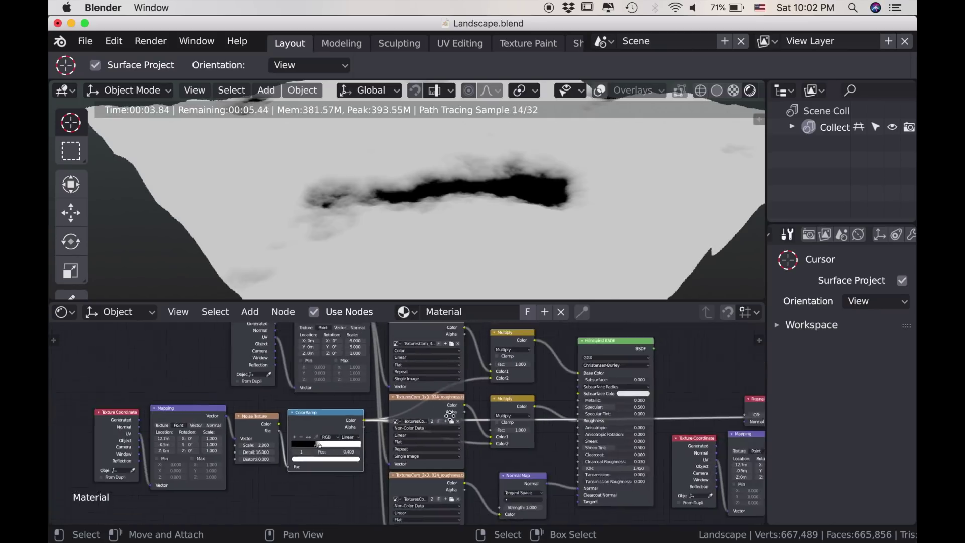
ctrl+shift+click(506, 385)
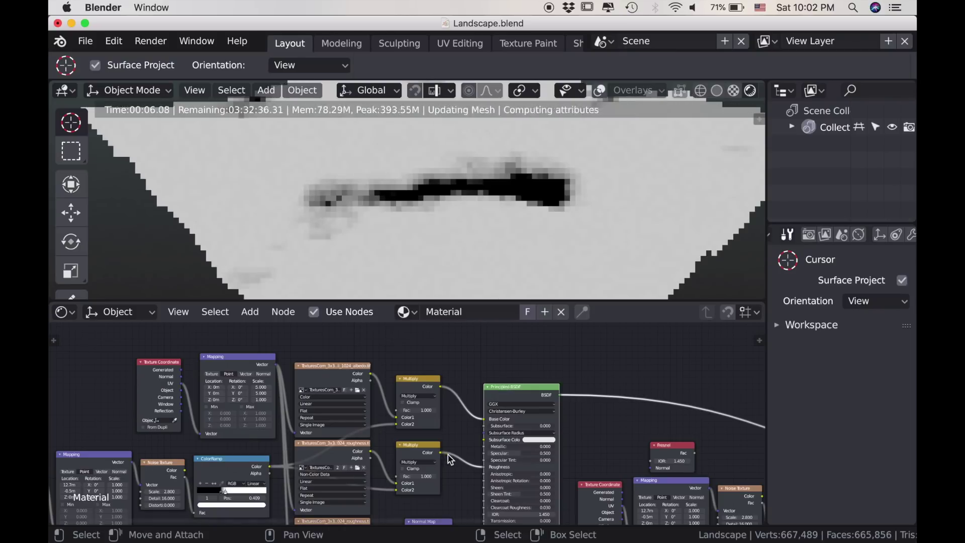
scroll(451, 457, up, 4)
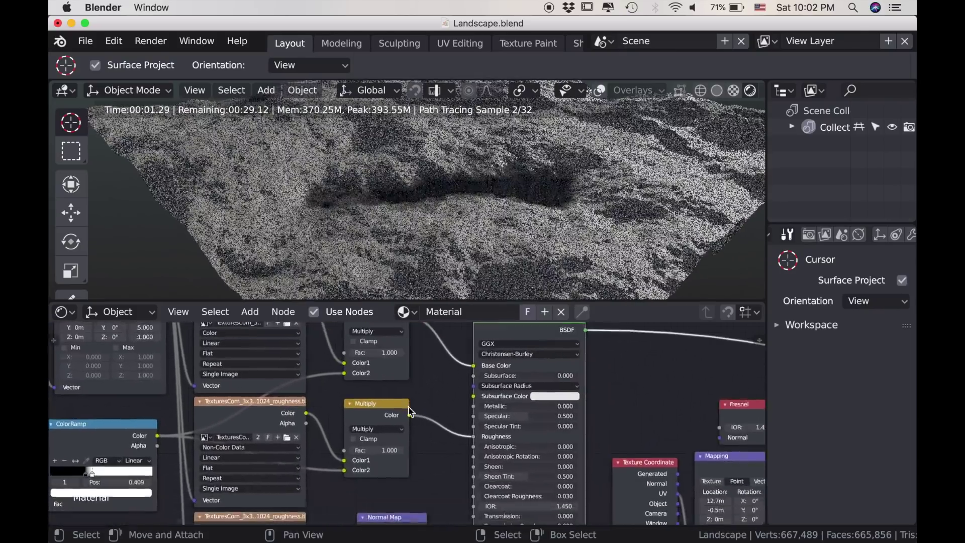
mouse_move(445, 282)
middle_down()
mouse_move(449, 255)
mouse_move(475, 255)
mouse_move(467, 236)
mouse_move(441, 264)
mouse_move(528, 258)
middle_up()
scroll(440, 265, up, 2)
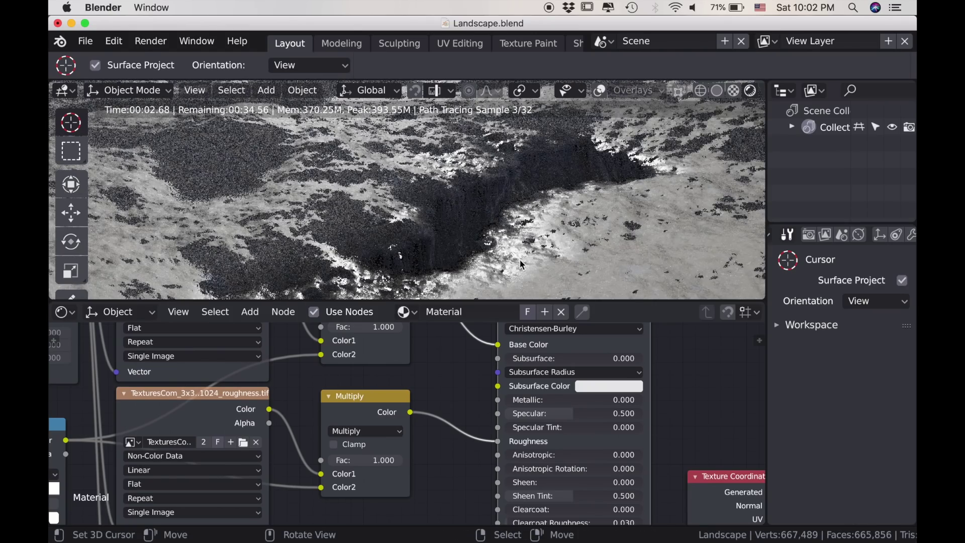
middle_drag(513, 252, 533, 249)
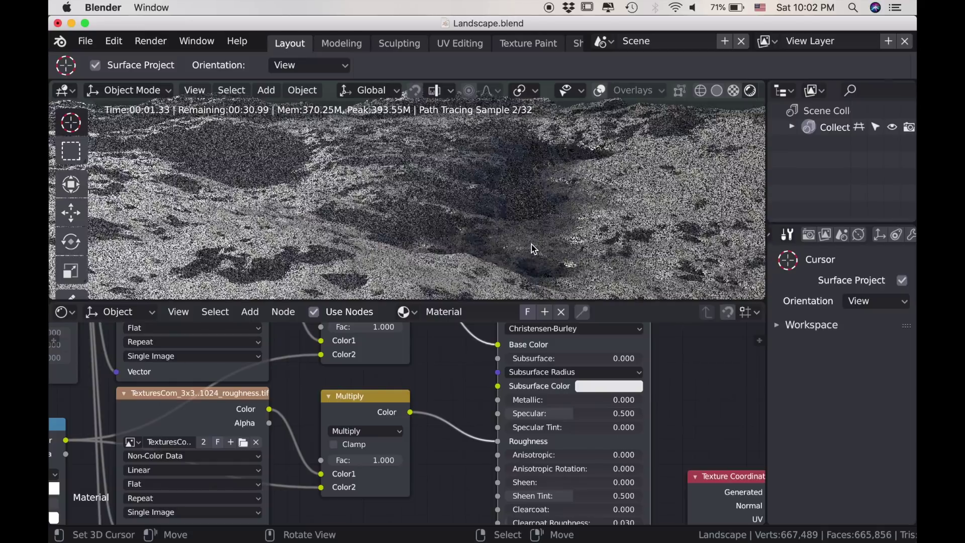
middle_drag(442, 376, 444, 468)
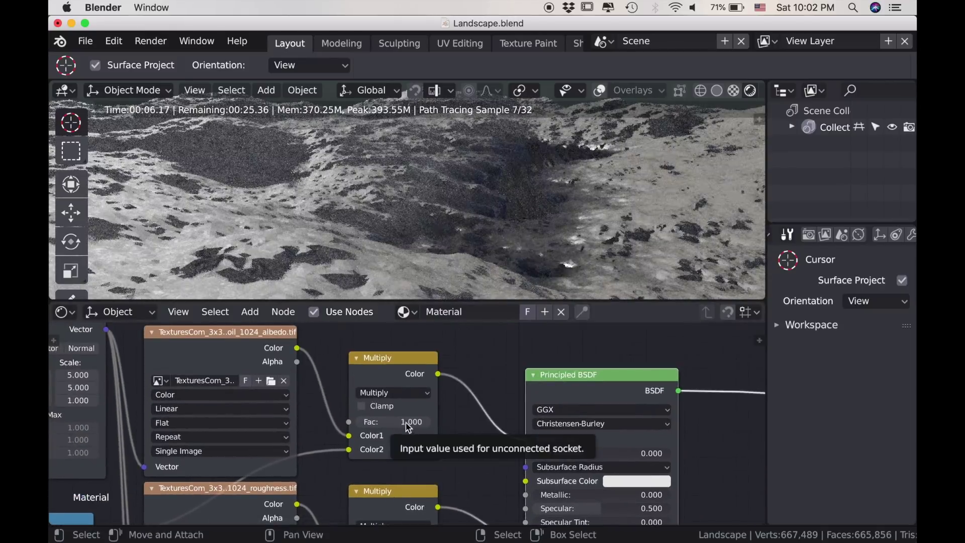
Step: Set the Fac of the albedo texture's Multiply node to 0.698 and check the masked hollow on the terrain
drag(410, 425, 379, 425)
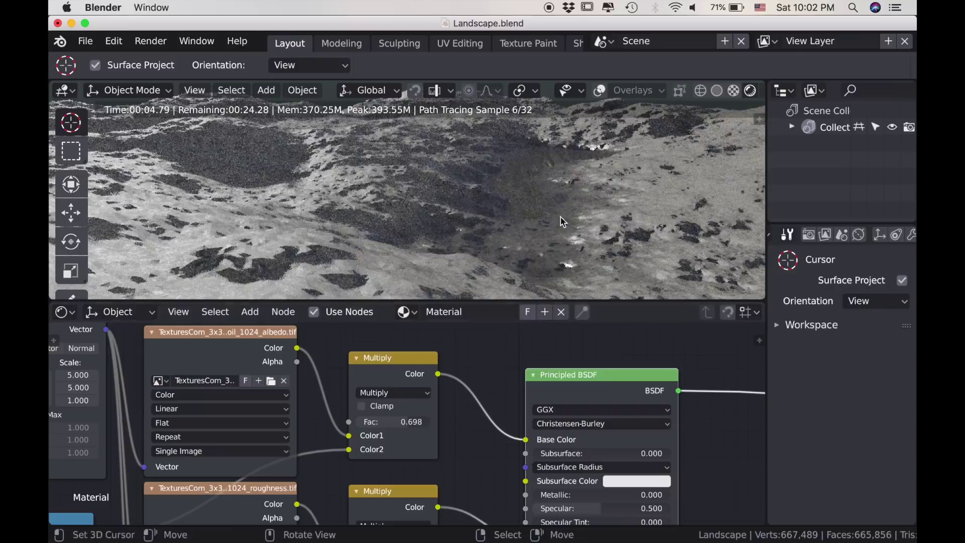
middle_drag(578, 229, 612, 243)
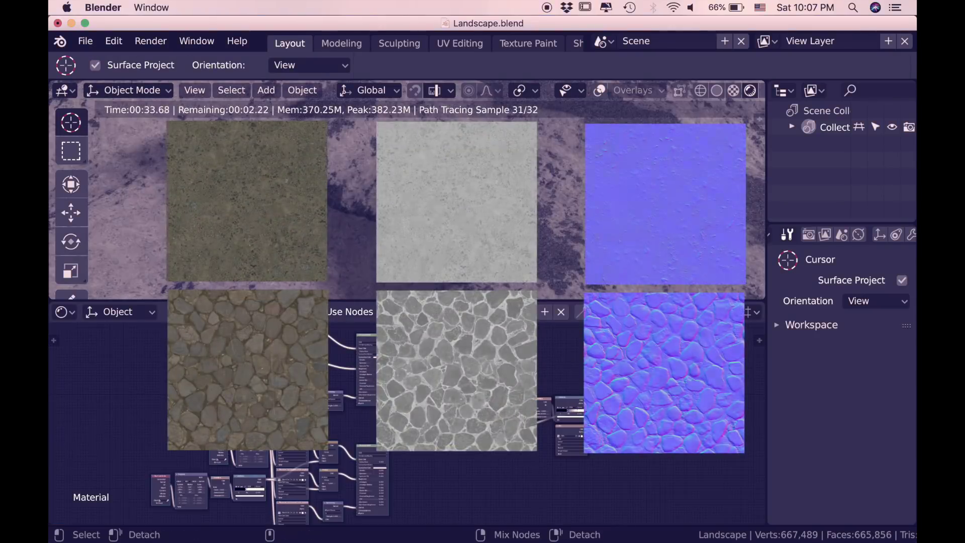
Step: Combine the two Principled BSDFs with a Mix Shader and connect the Path texture's Color to its Fac
alt+right_drag(377, 389, 371, 450)
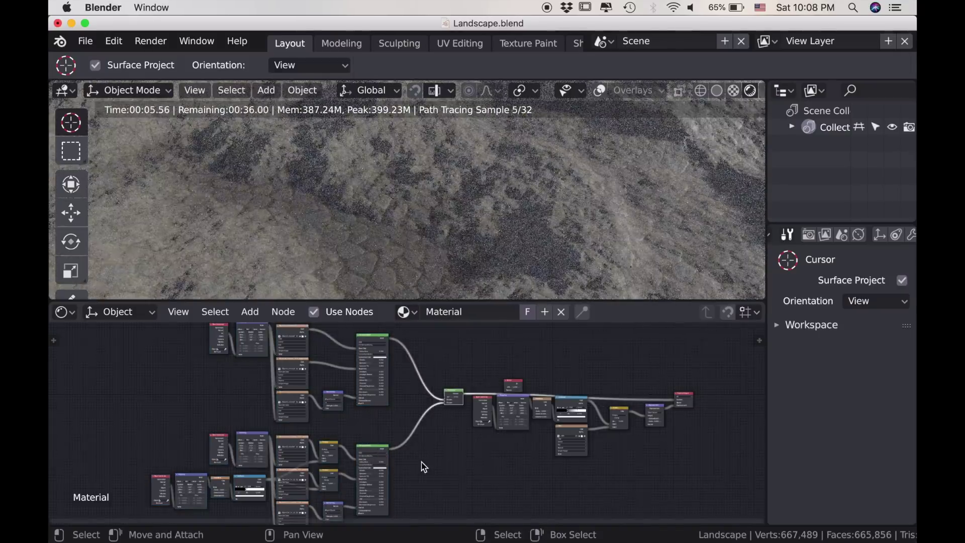
ctrl+middle_drag(446, 458, 613, 439)
middle_drag(614, 439, 305, 458)
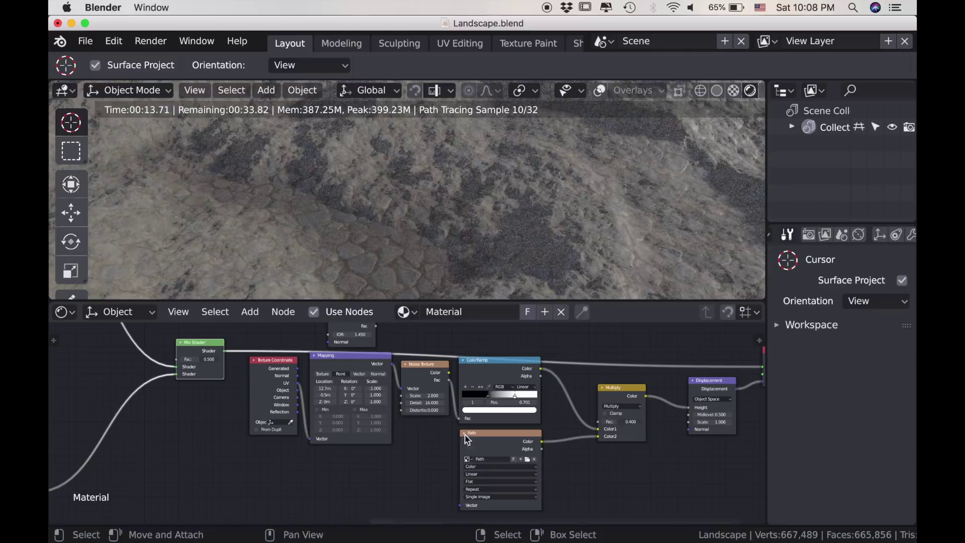
drag(542, 443, 177, 360)
shift+middle_drag(616, 236, 544, 223)
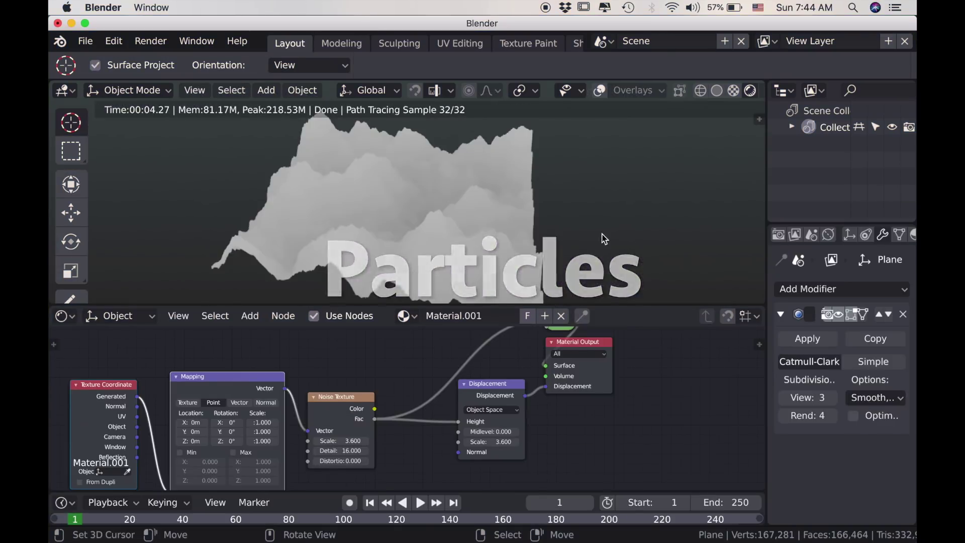
Step: Add a particle system to the plain displaced plane and set its type to Hair
scroll(882, 235, right, 3)
click(894, 235)
click(836, 344)
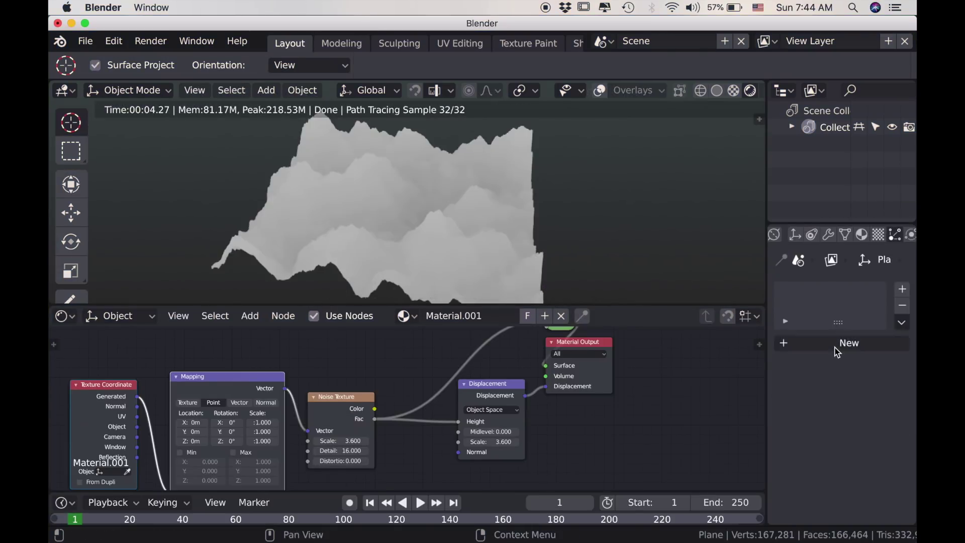
click(842, 361)
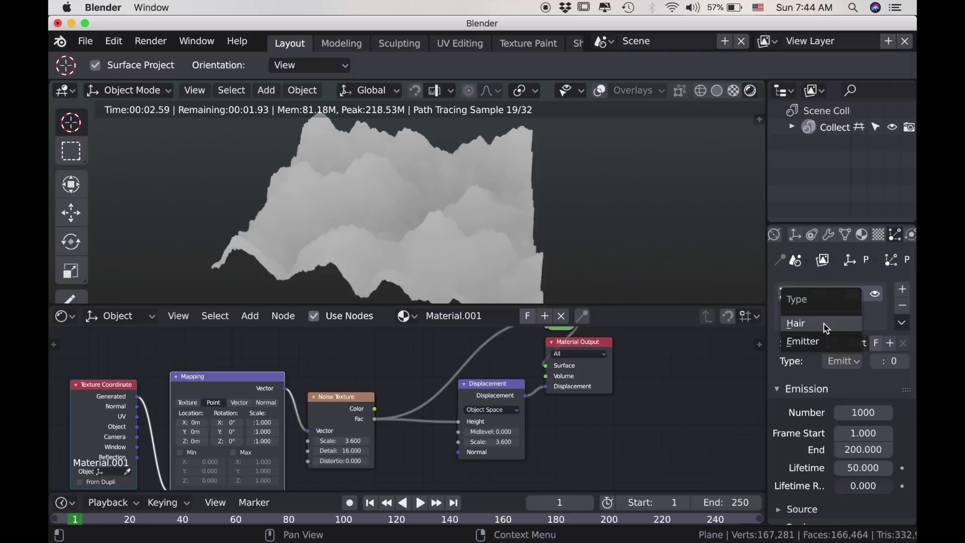
click(824, 324)
Step: Show the viewport overlays and examine where the hair particles start relative to the displaced surface and the flat plane
middle_drag(511, 241, 456, 229)
scroll(459, 255, up, 4)
scroll(457, 229, down, 2)
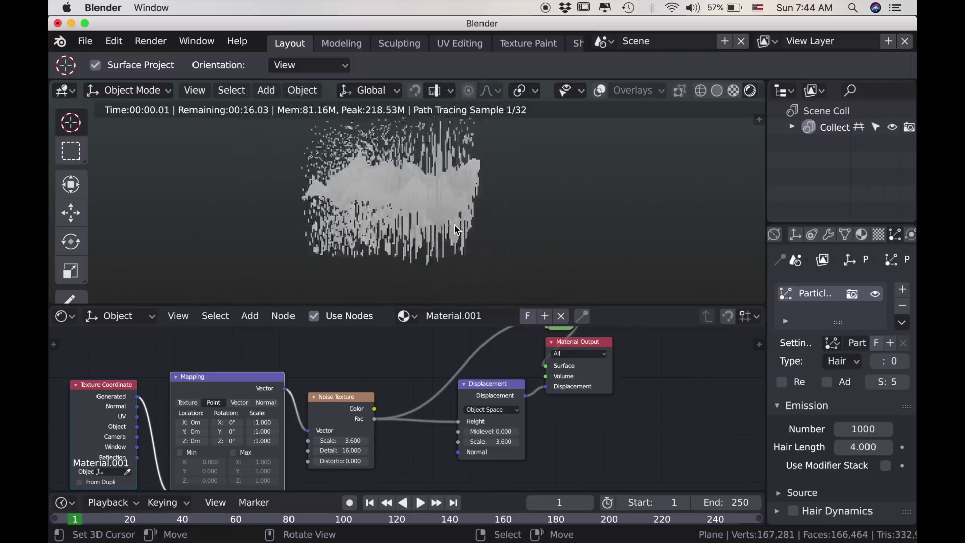
click(599, 90)
scroll(524, 201, up, 1)
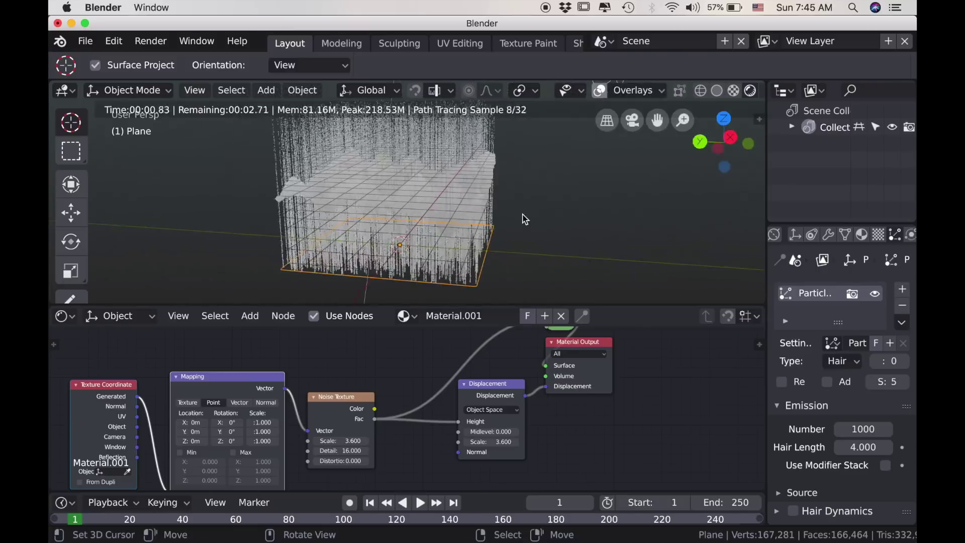
middle_drag(522, 214, 512, 209)
scroll(430, 251, up, 3)
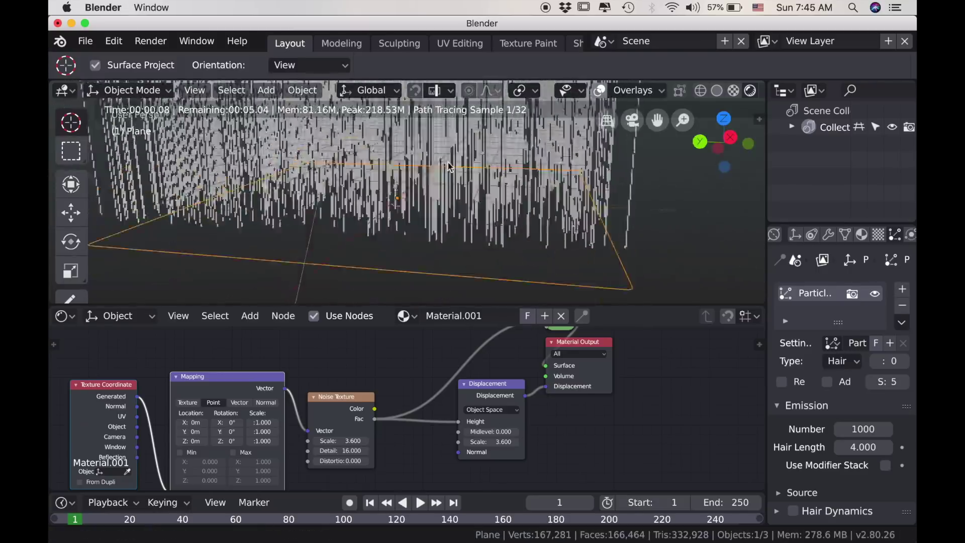
scroll(417, 201, down, 3)
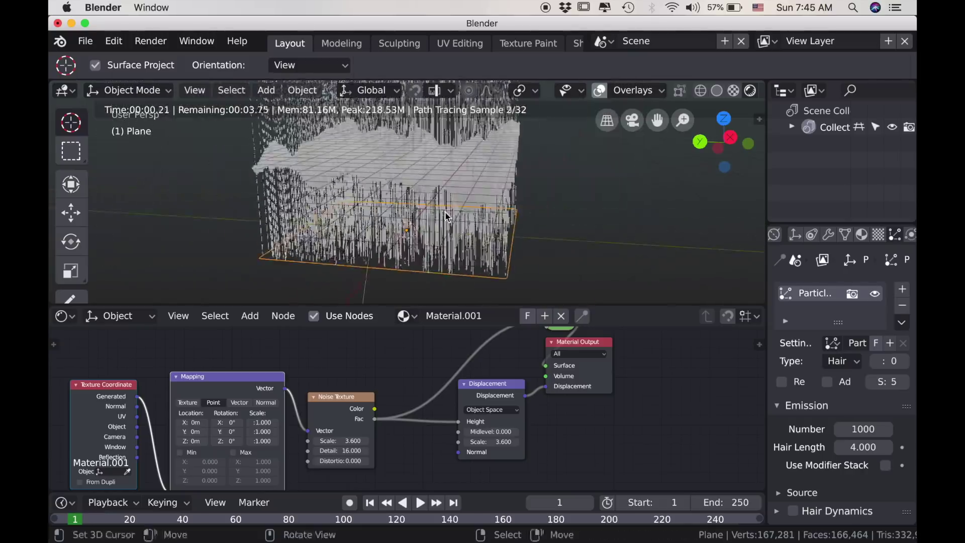
mouse_move(436, 229)
middle_down()
mouse_move(428, 233)
mouse_move(451, 218)
middle_up()
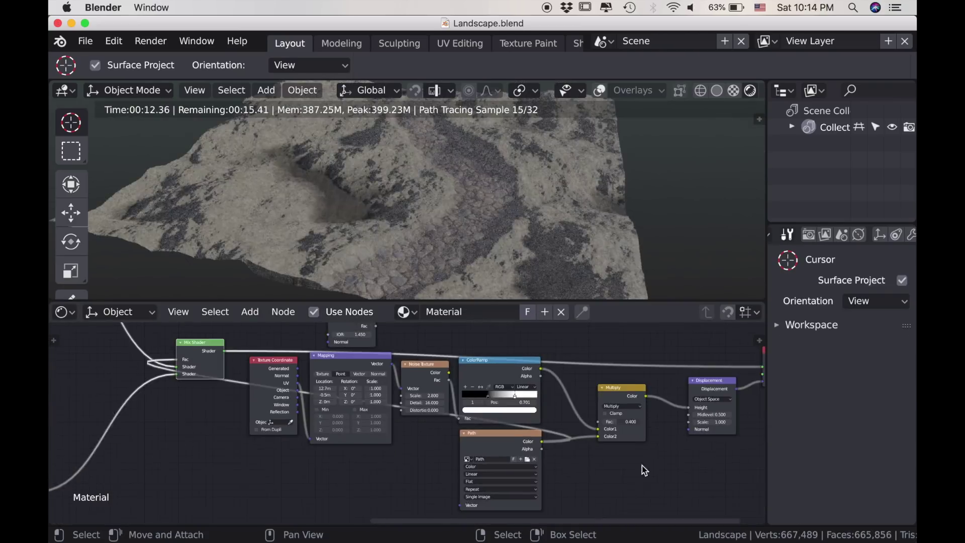
Step: In the Landscape material, preview the displacement's Multiply node on the terrain and add an Image Texture node below the Material Output
middle_drag(640, 467, 490, 443)
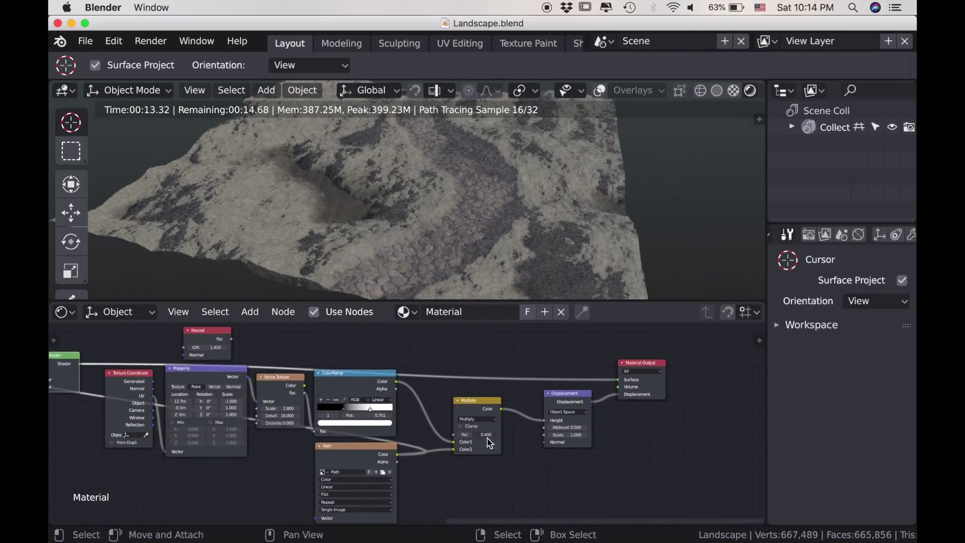
ctrl+shift+click(475, 406)
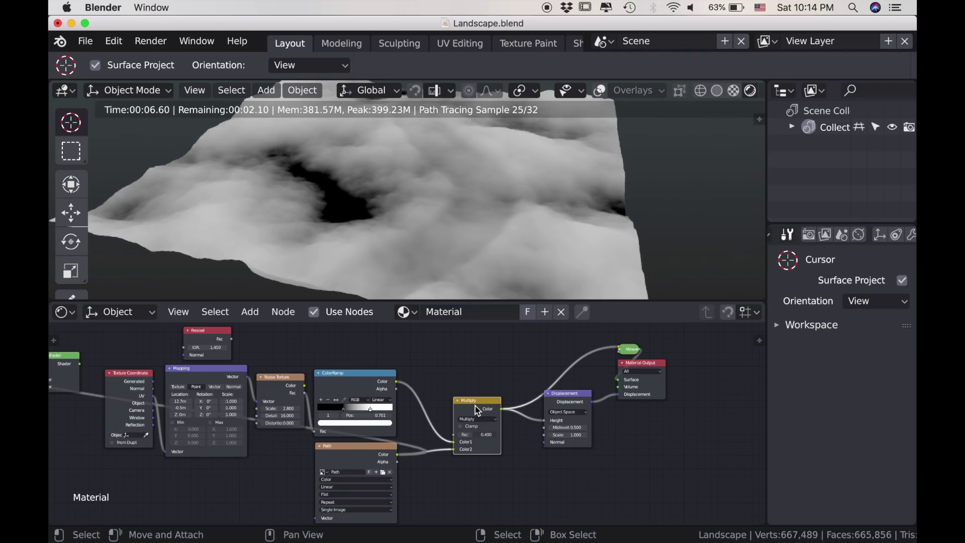
middle_drag(685, 451, 432, 450)
scroll(540, 434, up, 5)
key(shift+a)
mouse_move(451, 452)
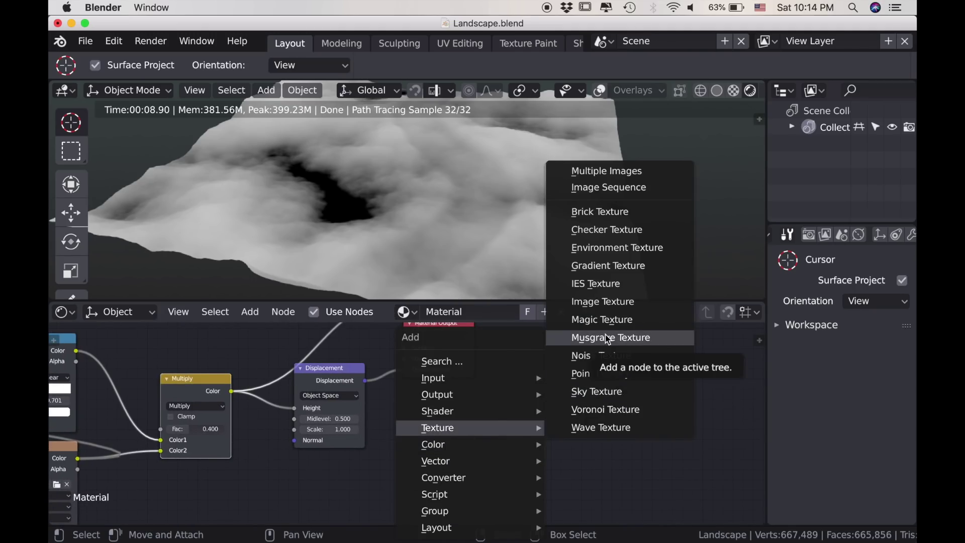
click(605, 303)
click(406, 401)
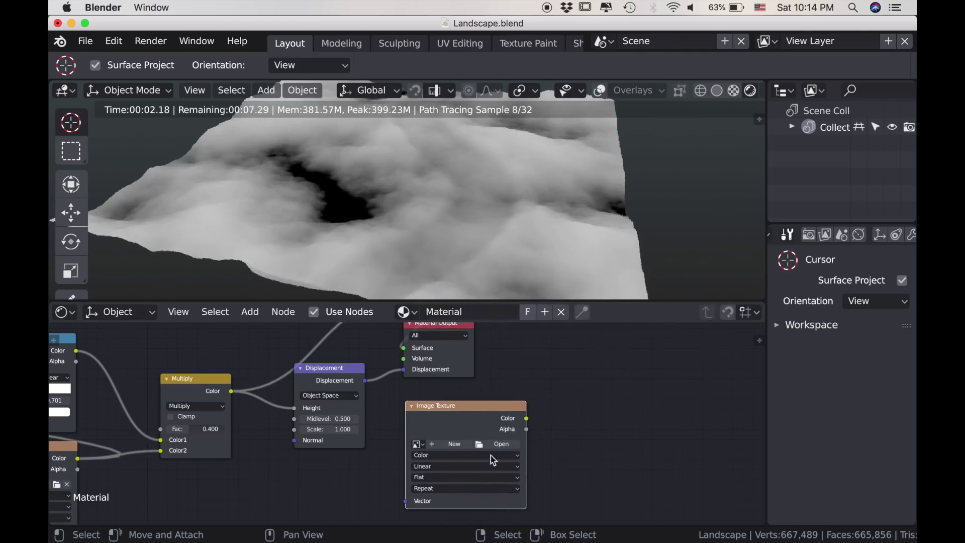
scroll(502, 458, up, 3)
middle_drag(475, 444, 469, 439)
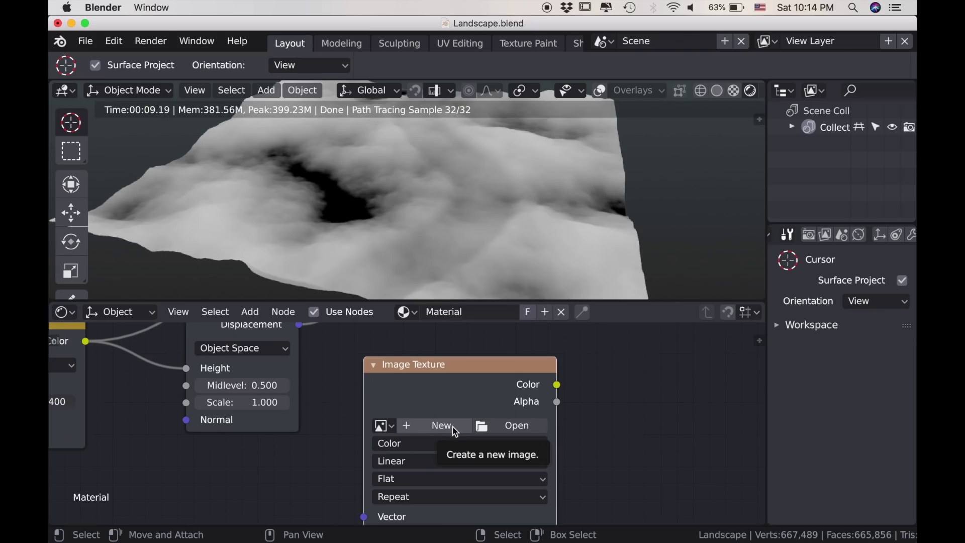
Step: Create a new 4096 x 4096 px image named Height Map in the Image Texture node
click(455, 431)
click(479, 408)
text(Height)
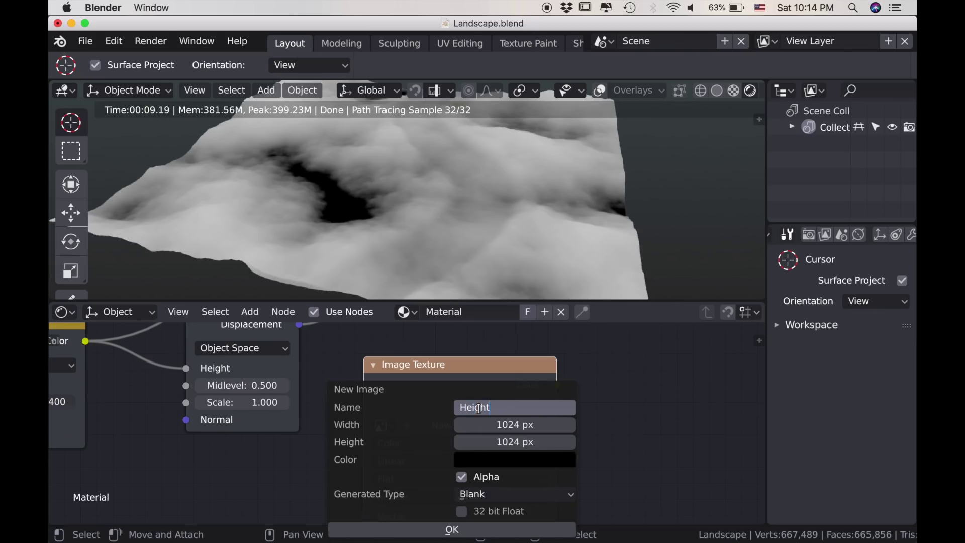
text( Map)
key(Tab)
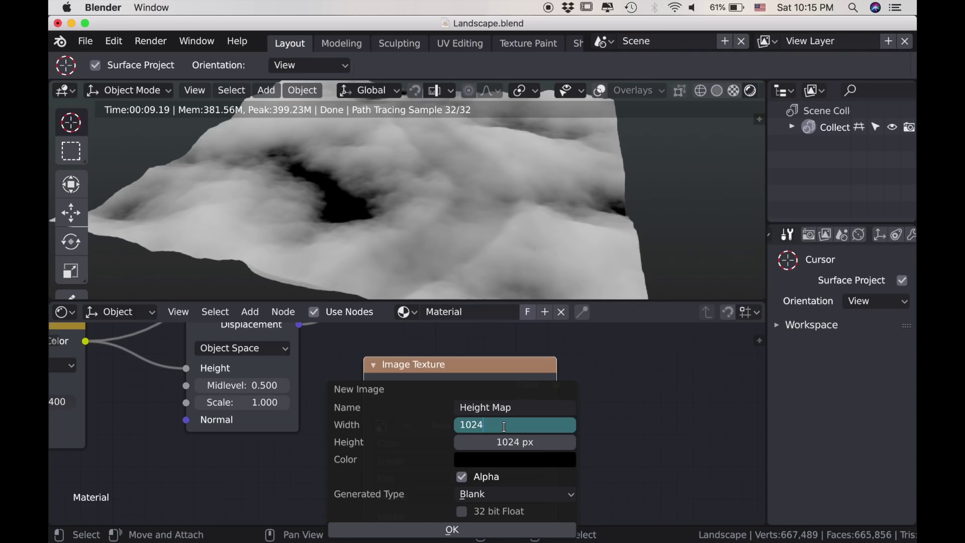
text(*4)
key(Return)
drag(521, 425, 520, 442)
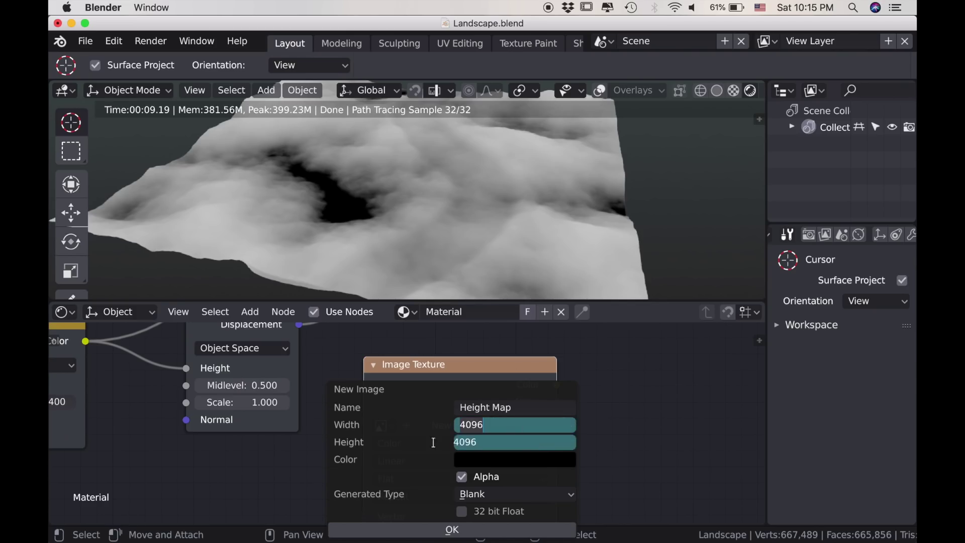
key(Return)
click(452, 530)
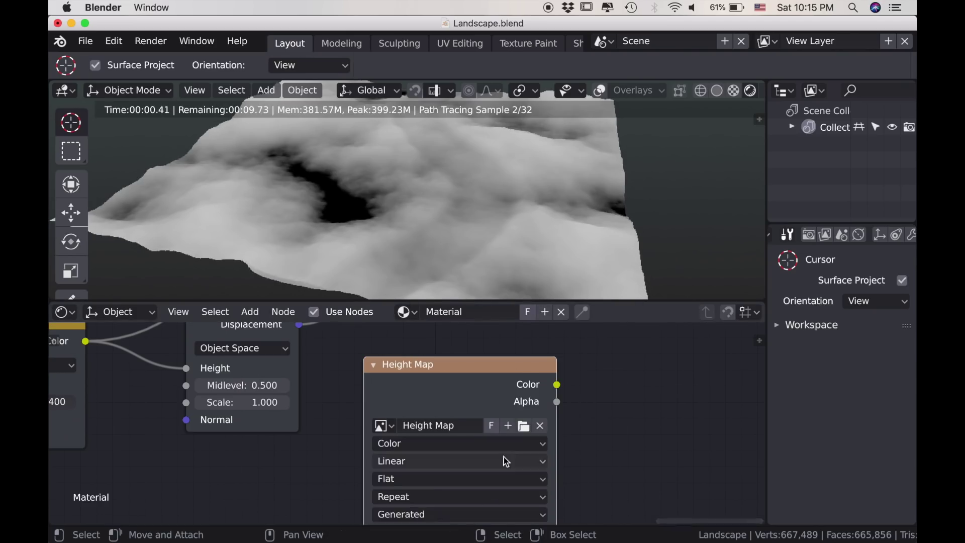
Step: Set the Cycles render samples to 1 in the Sampling settings
scroll(592, 420, down, 3)
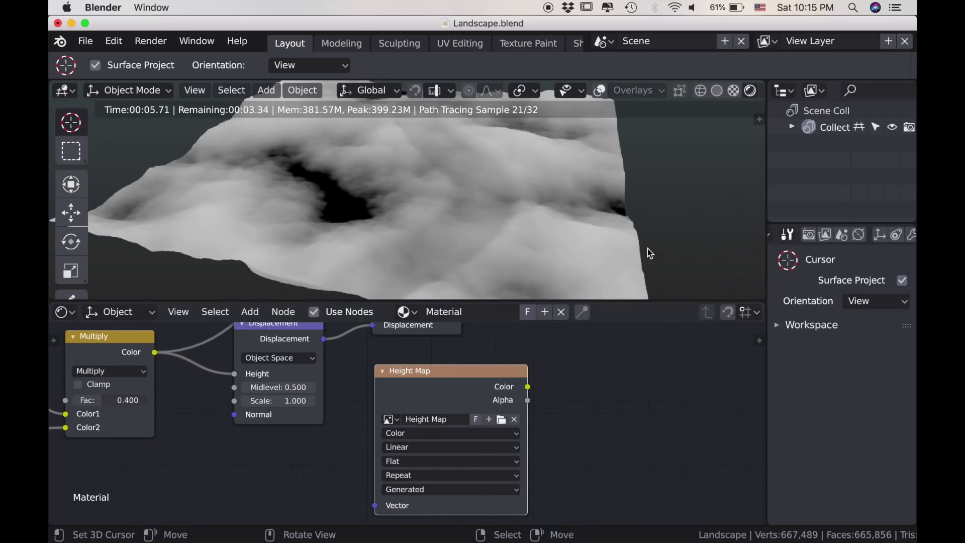
click(813, 237)
scroll(832, 385, down, 8)
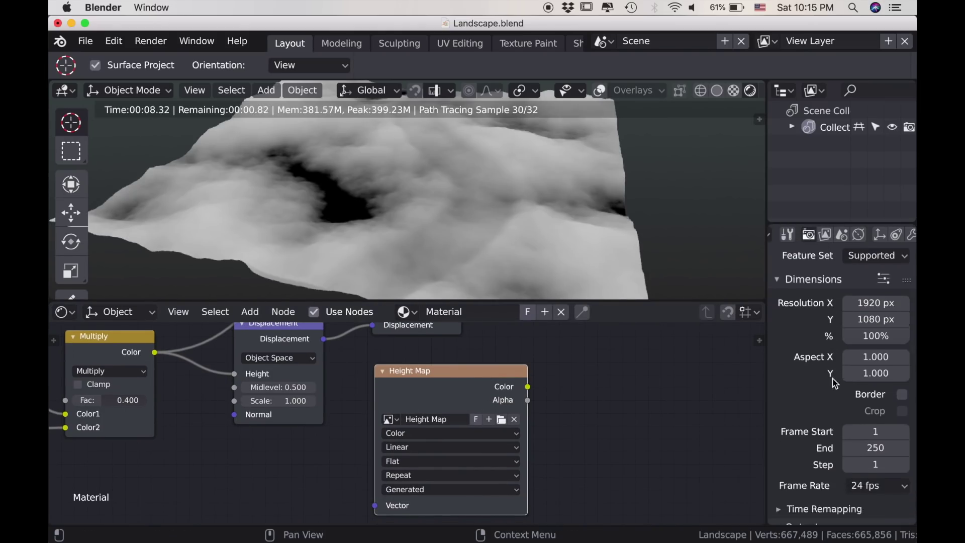
scroll(832, 386, down, 5)
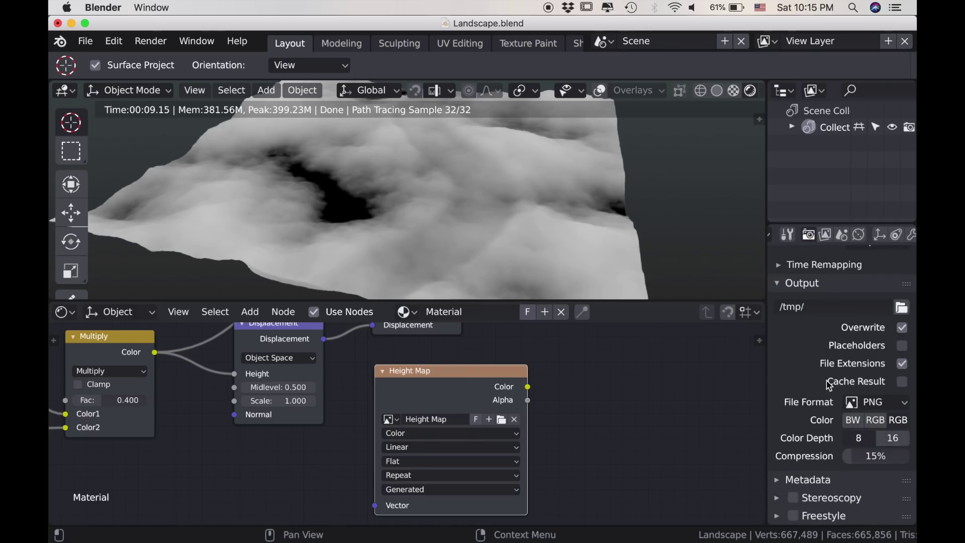
scroll(828, 380, down, 5)
click(786, 413)
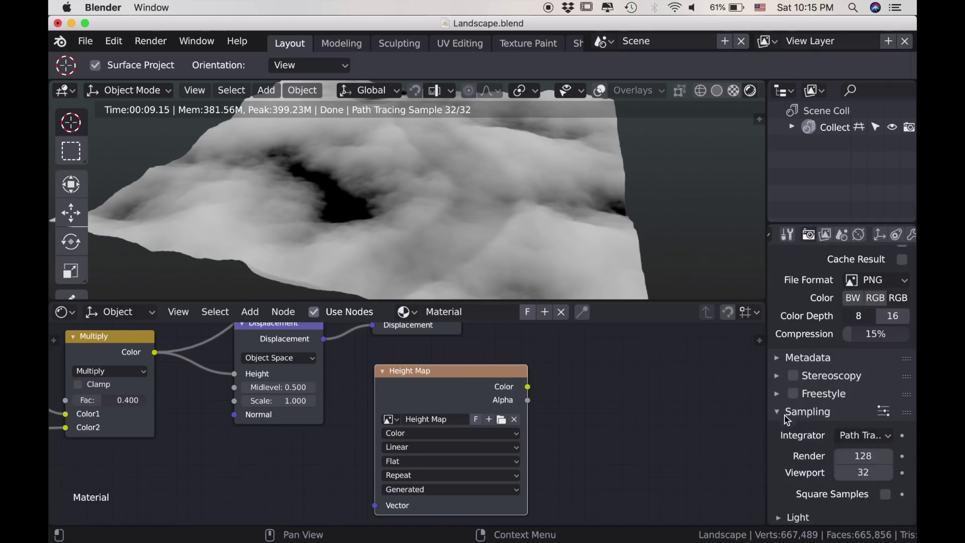
click(859, 456)
text(1)
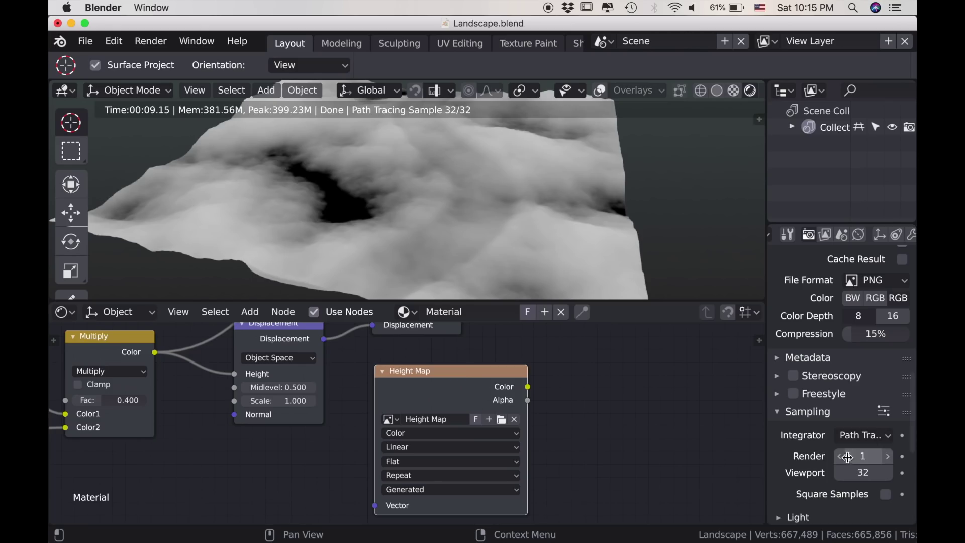
key(Return)
Step: Expand the Bake settings in the render properties and bring the bake command into reach
scroll(787, 484, down, 3)
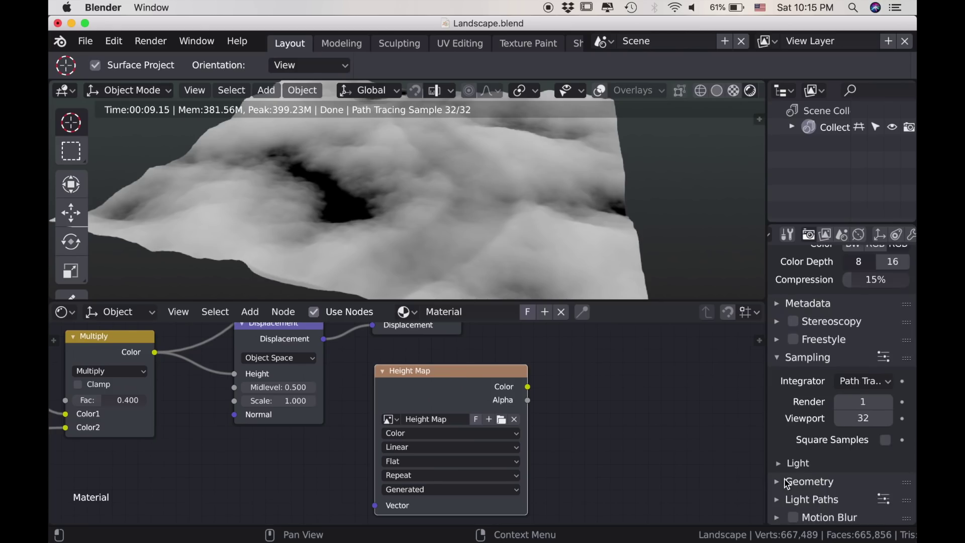
scroll(788, 484, down, 4)
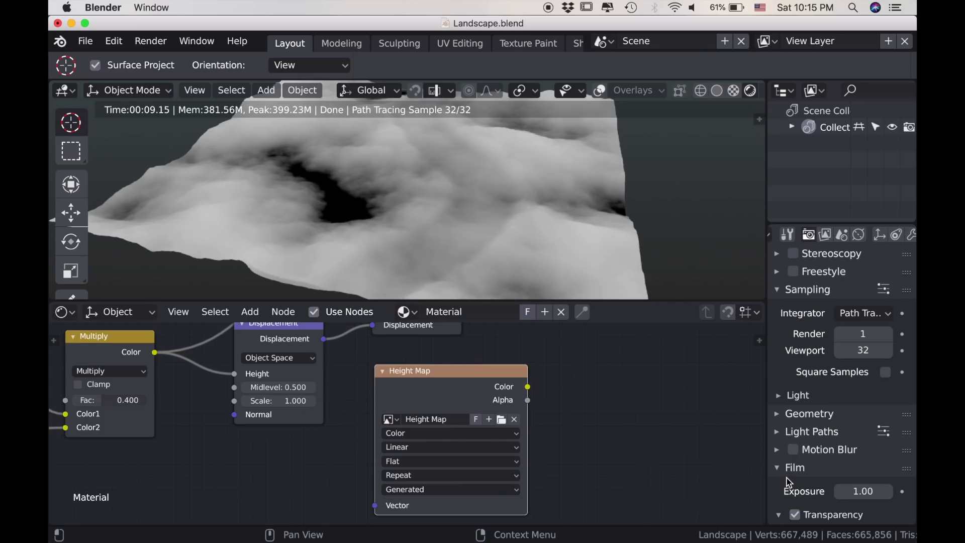
scroll(789, 483, down, 6)
click(779, 516)
scroll(803, 487, down, 15)
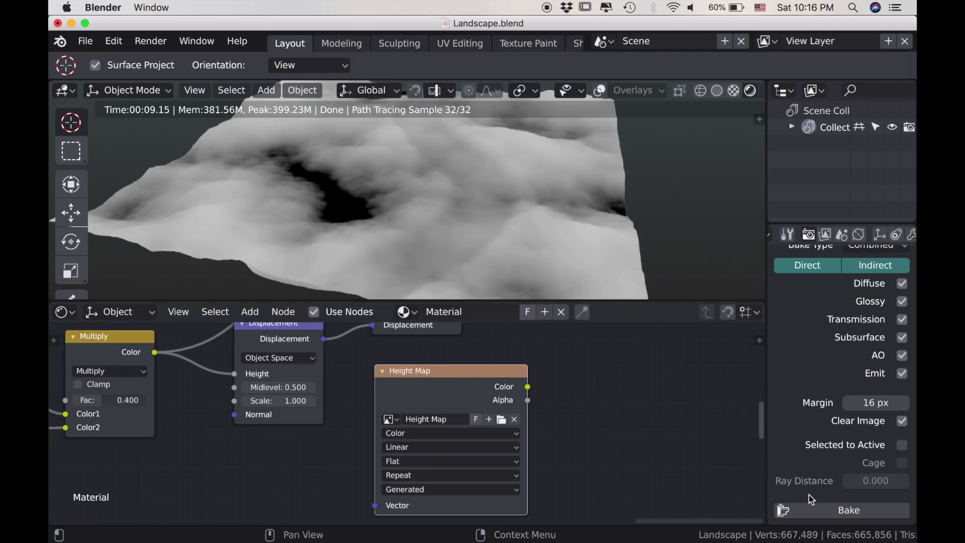
Step: Split the node editor, turn the new area into a UV/Image Editor and display the whole Height Map image
drag(51, 306, 293, 347)
click(61, 313)
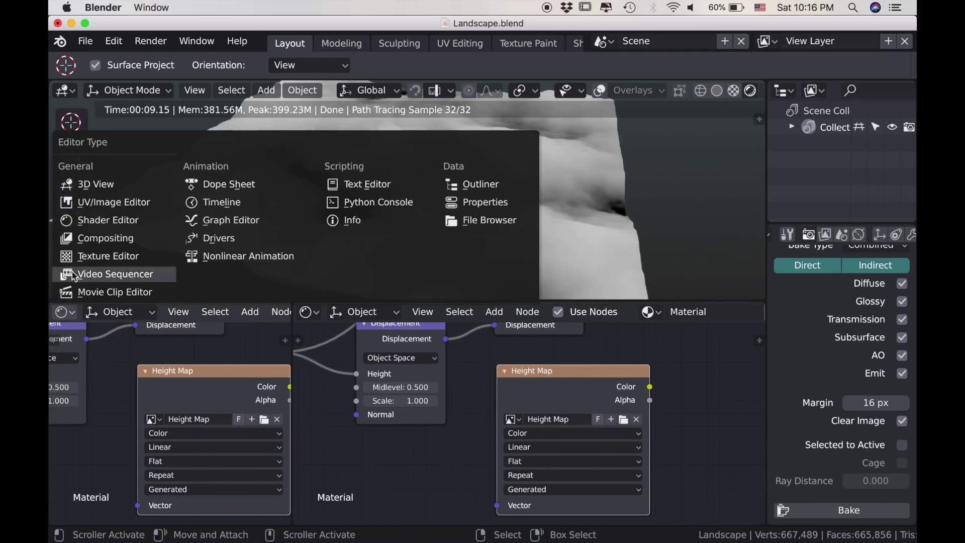
click(88, 203)
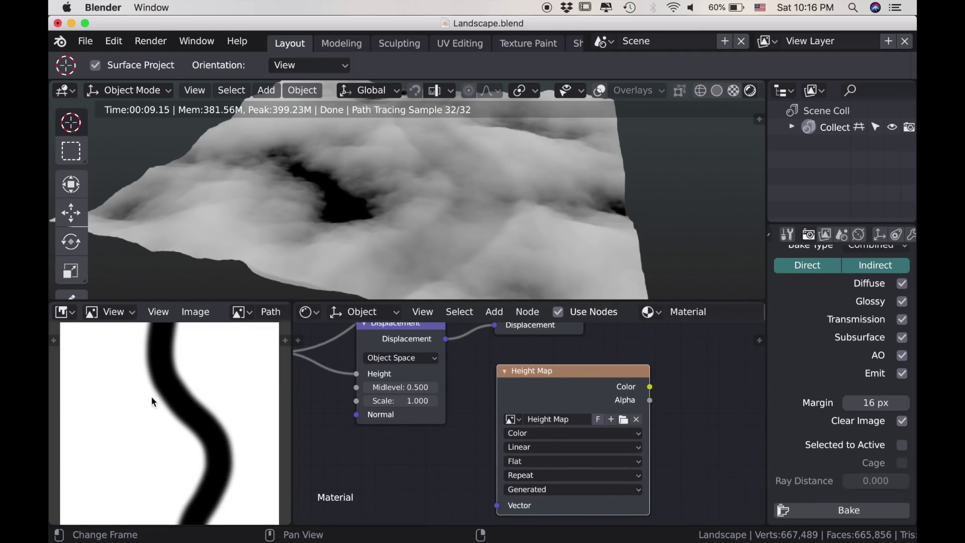
click(239, 317)
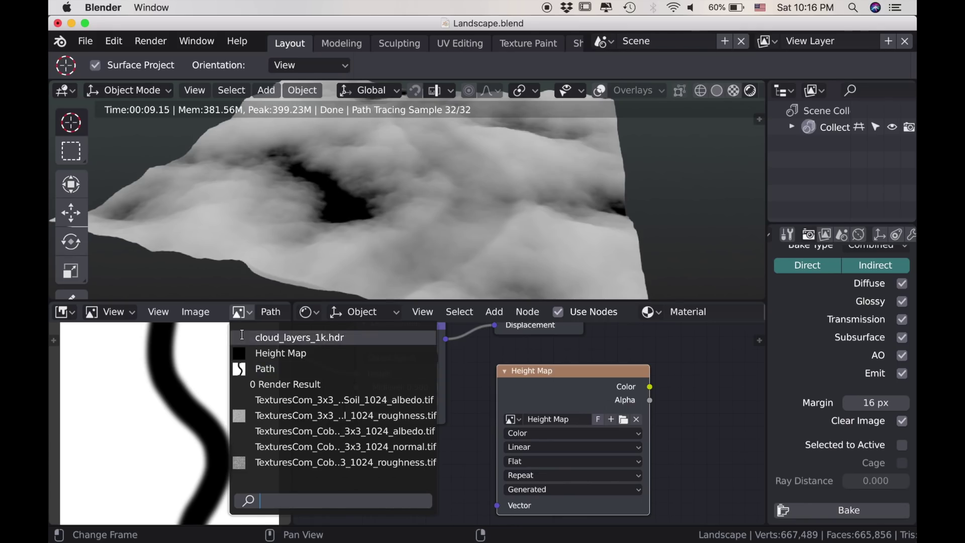
click(253, 353)
key(Home)
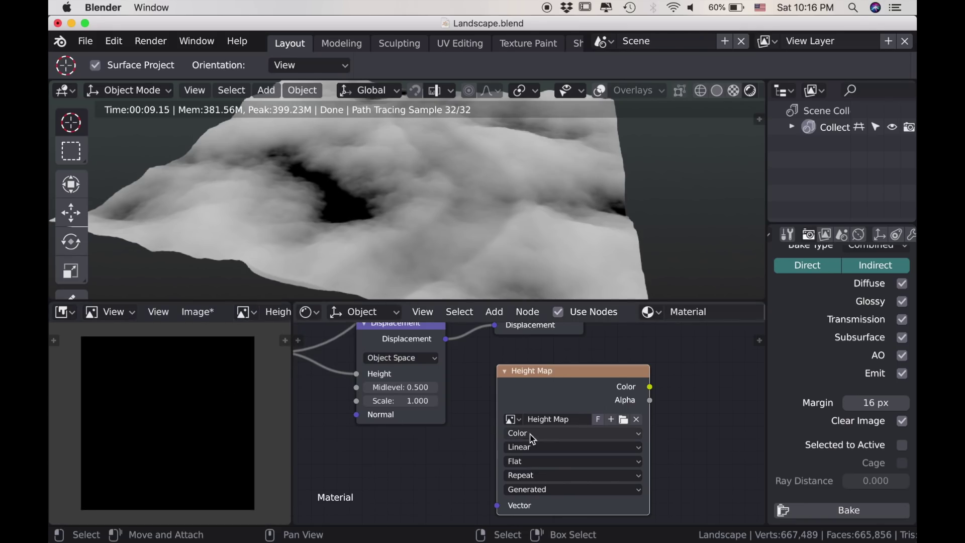
Step: Bake the Height Map image and disconnect the Displacement node from the Material Output
click(815, 511)
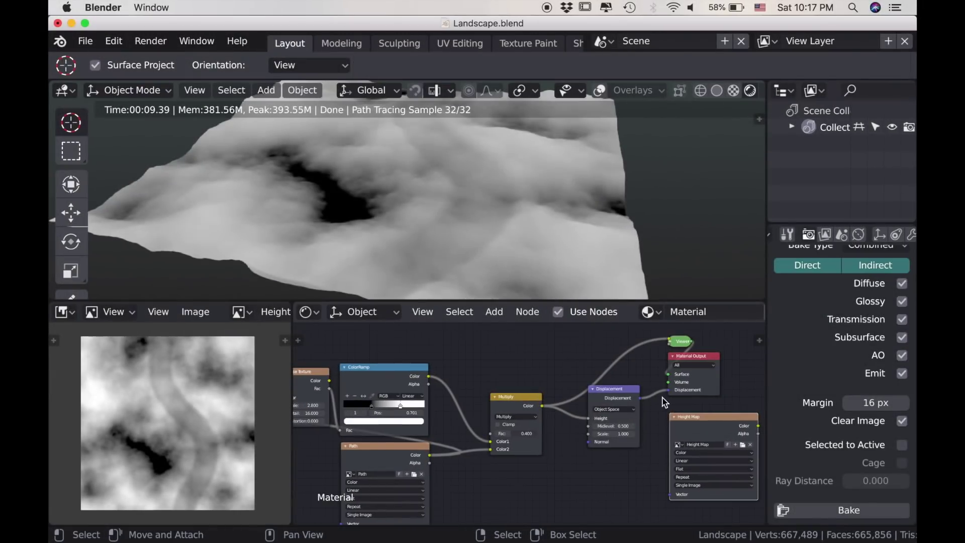
drag(671, 392, 660, 396)
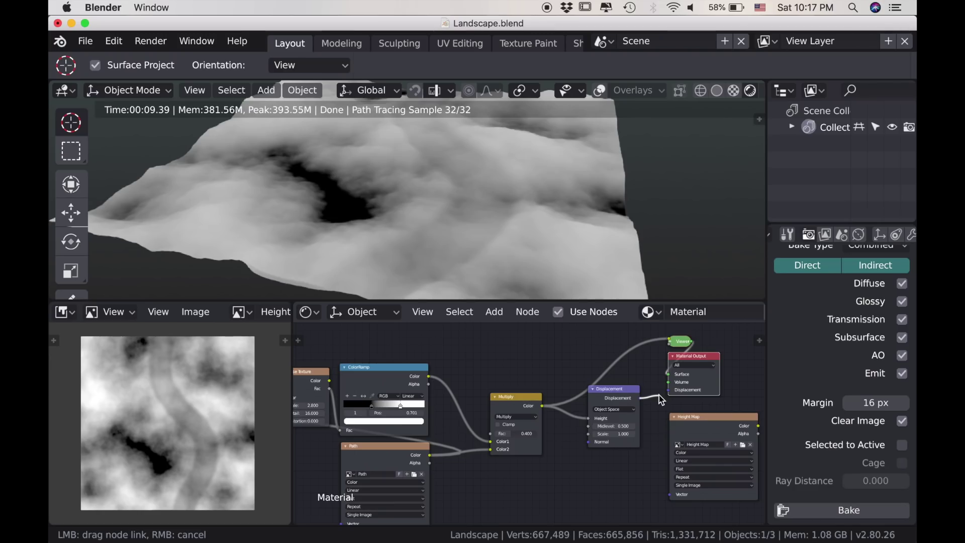
drag(659, 395, 659, 394)
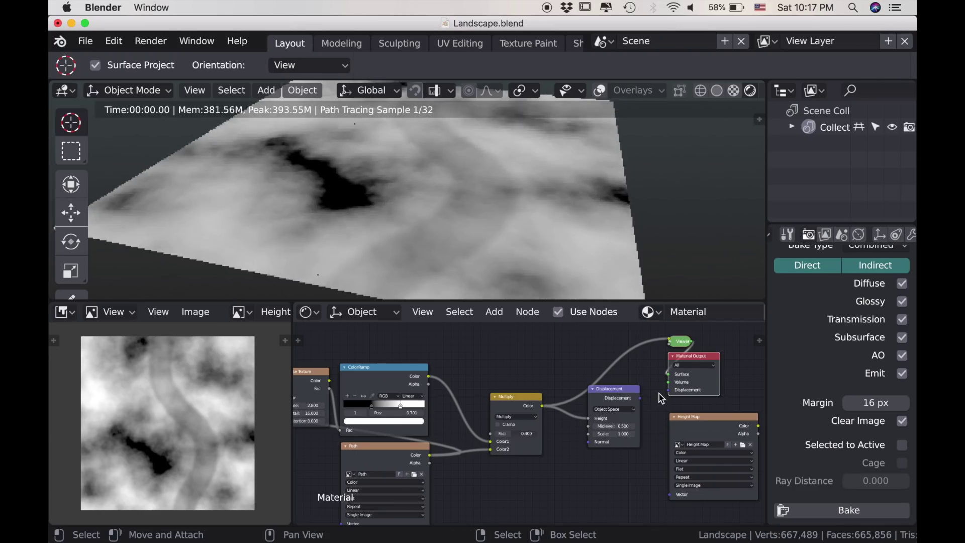
Step: Add a Displace modifier to the landscape plane below its Subdivision Surface modifier
scroll(855, 235, down, 2)
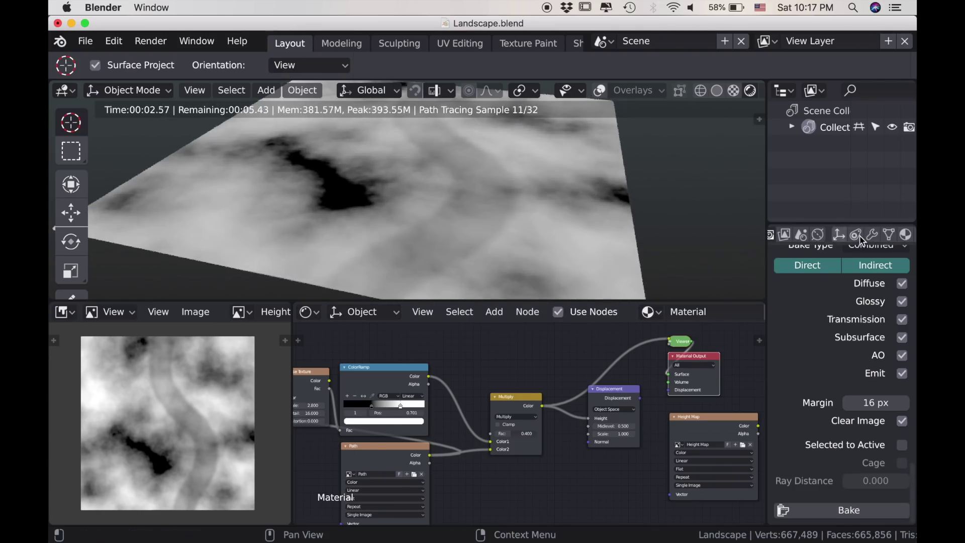
click(872, 235)
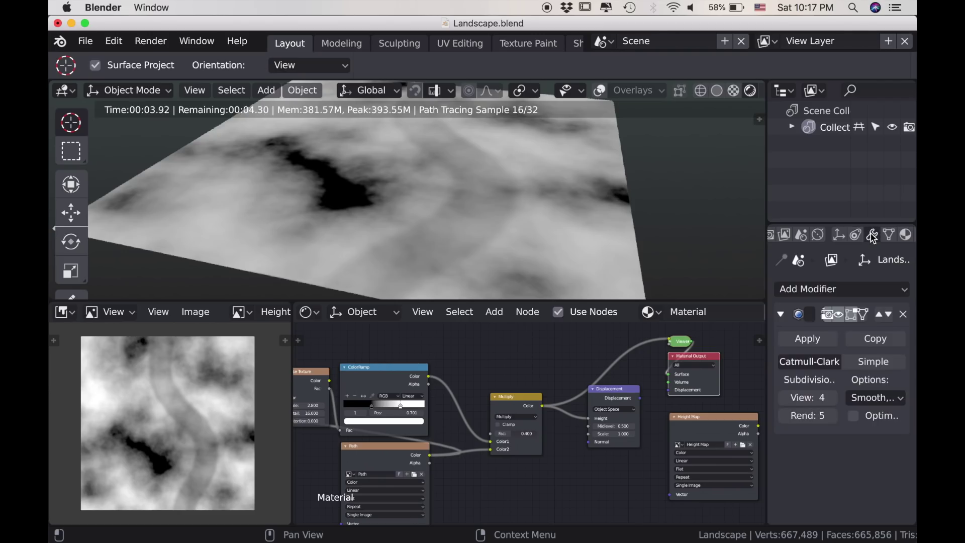
click(811, 287)
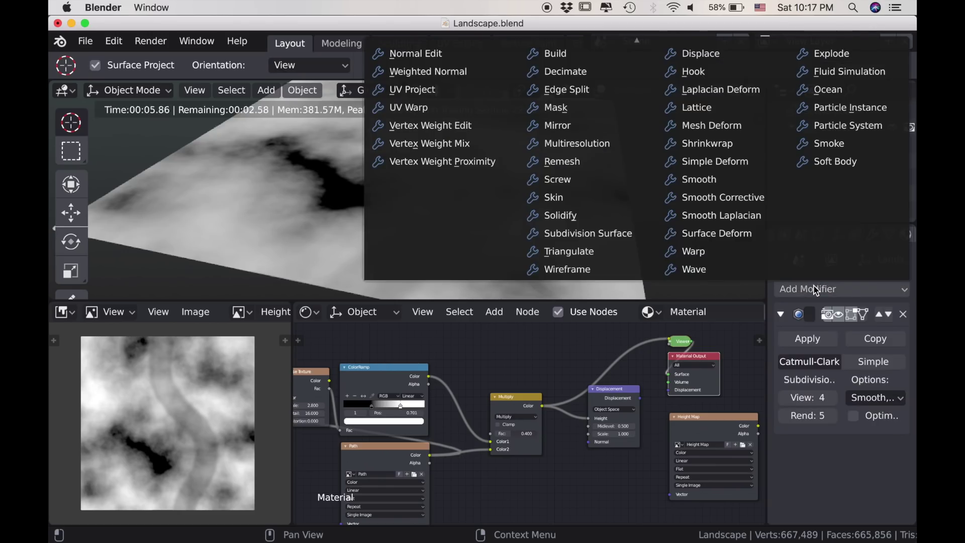
click(716, 61)
scroll(865, 352, down, 3)
scroll(861, 407, down, 2)
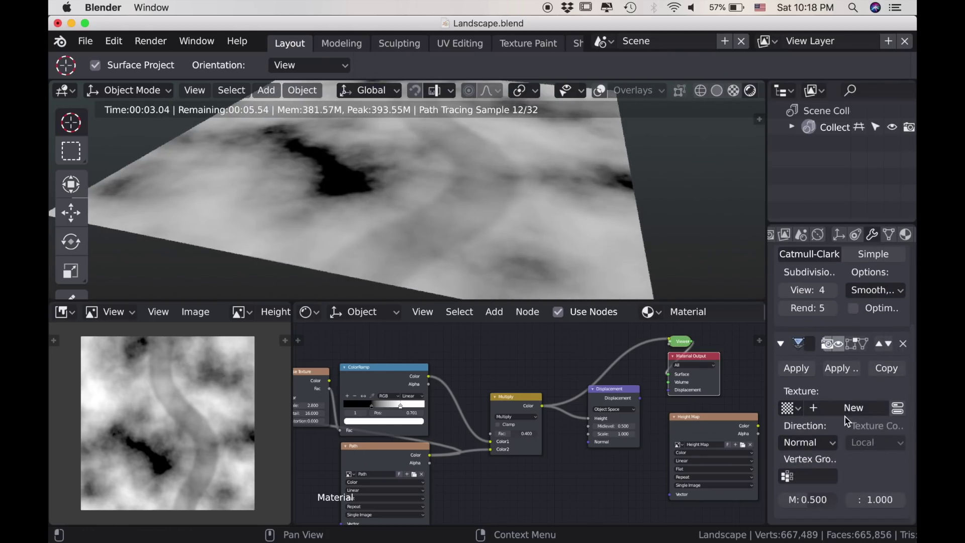
Step: Create a new texture in the Displace modifier and set its texture coordinates to UV
click(846, 415)
click(848, 419)
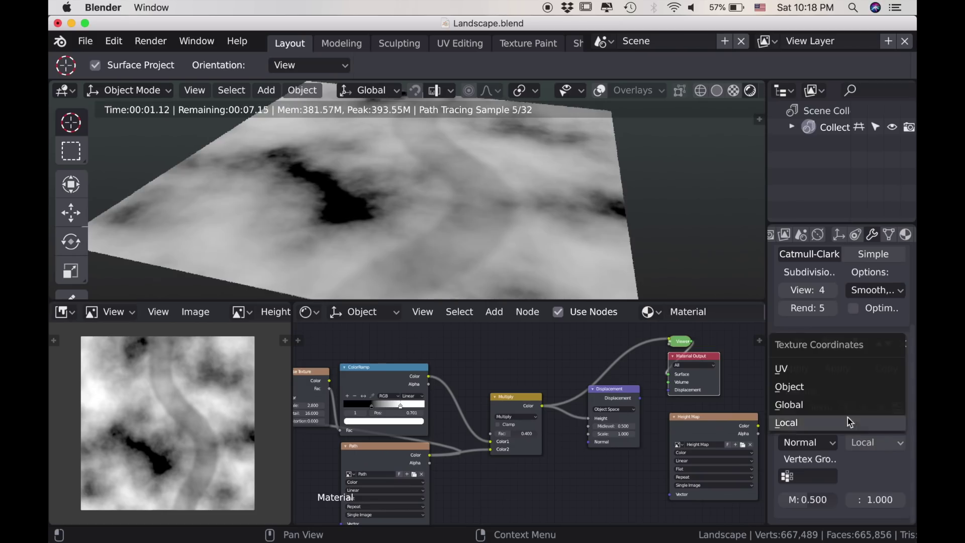
click(799, 369)
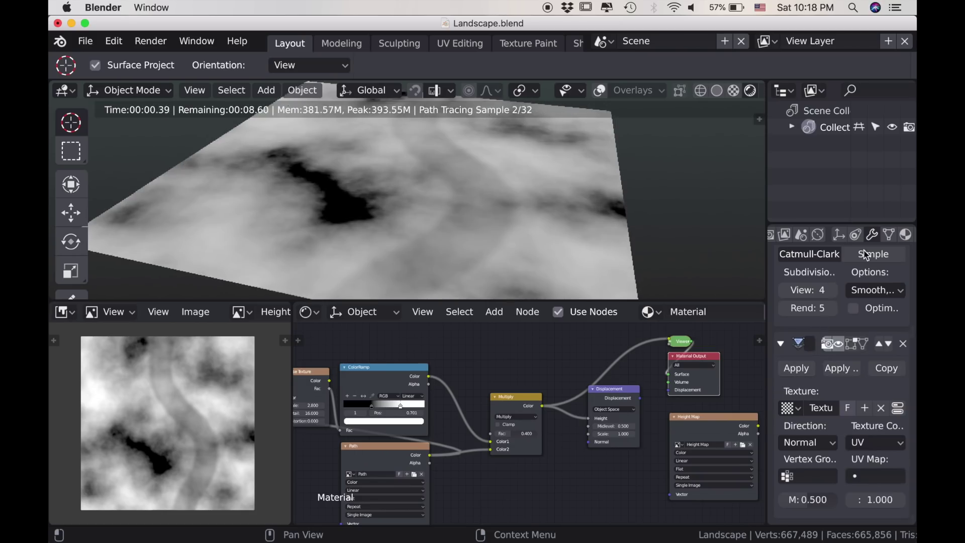
Step: Assign the baked Height Map image to the Displace modifier's Image or Movie texture
scroll(880, 235, down, 3)
click(873, 234)
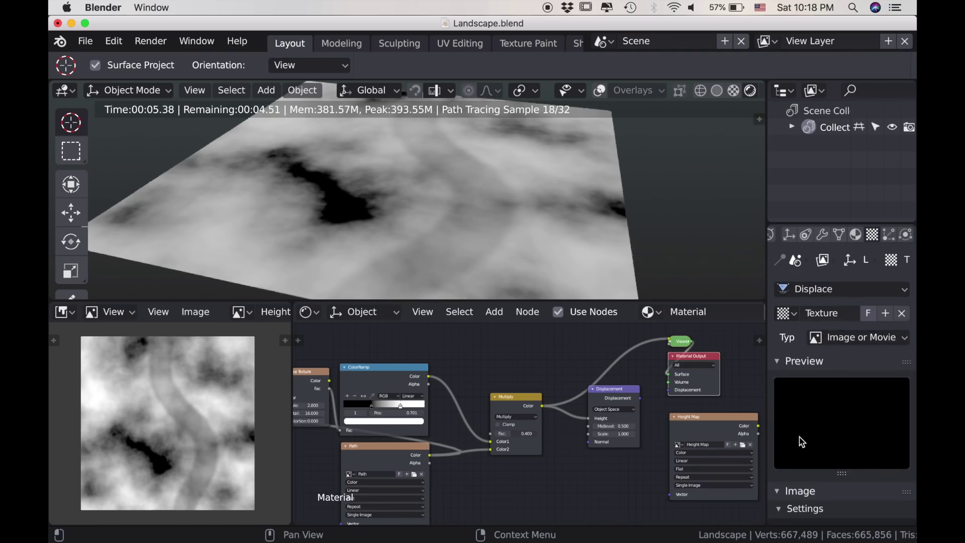
scroll(799, 440, down, 2)
click(785, 478)
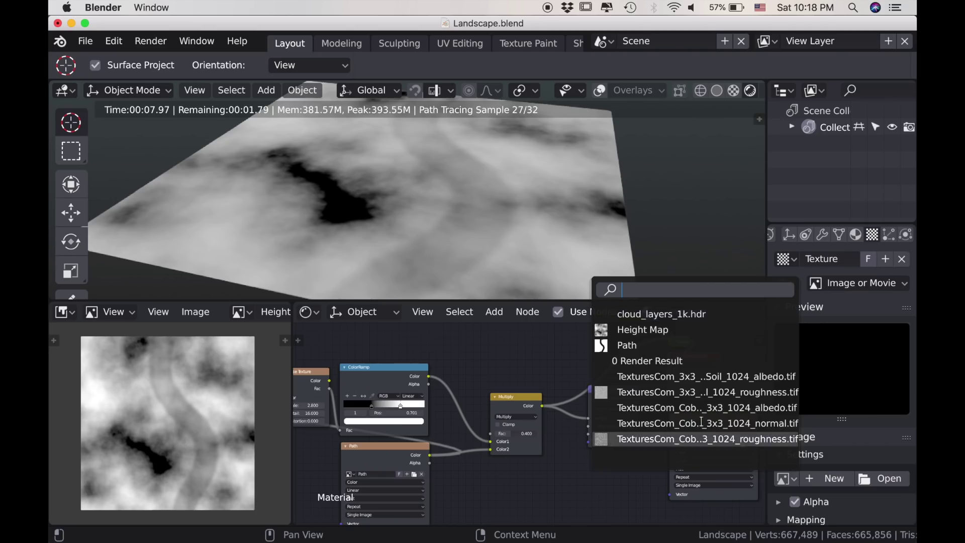
click(655, 331)
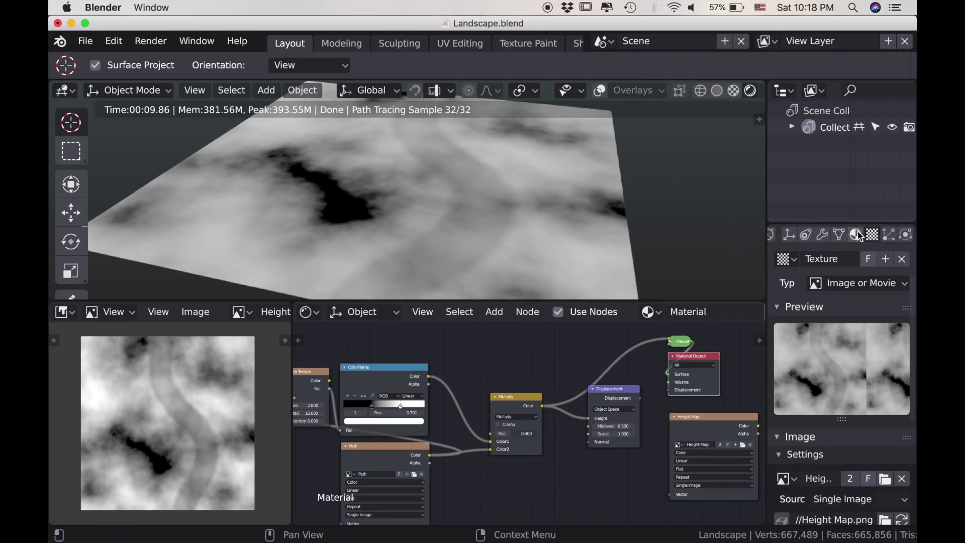
Step: Set the strength of the landscape's Displace modifier to 2
click(830, 234)
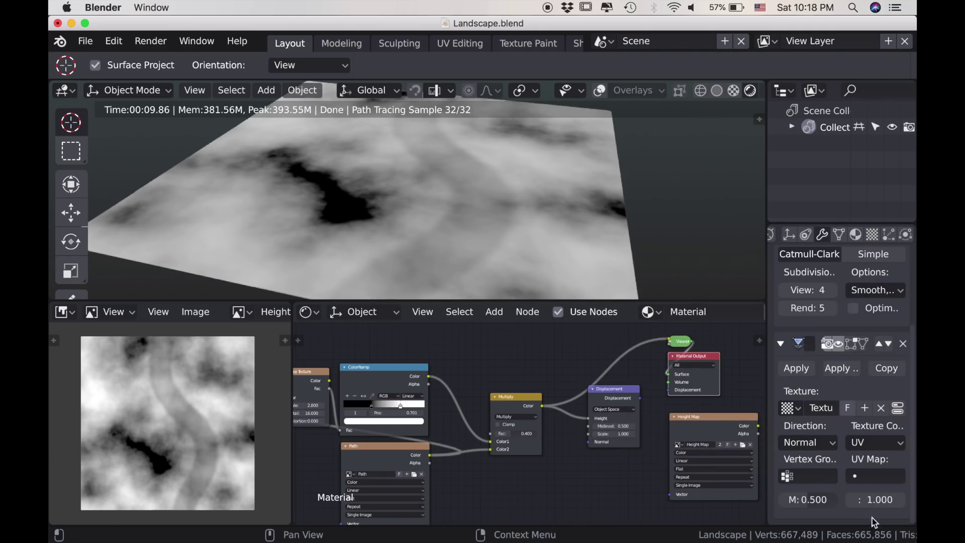
click(867, 500)
text(2)
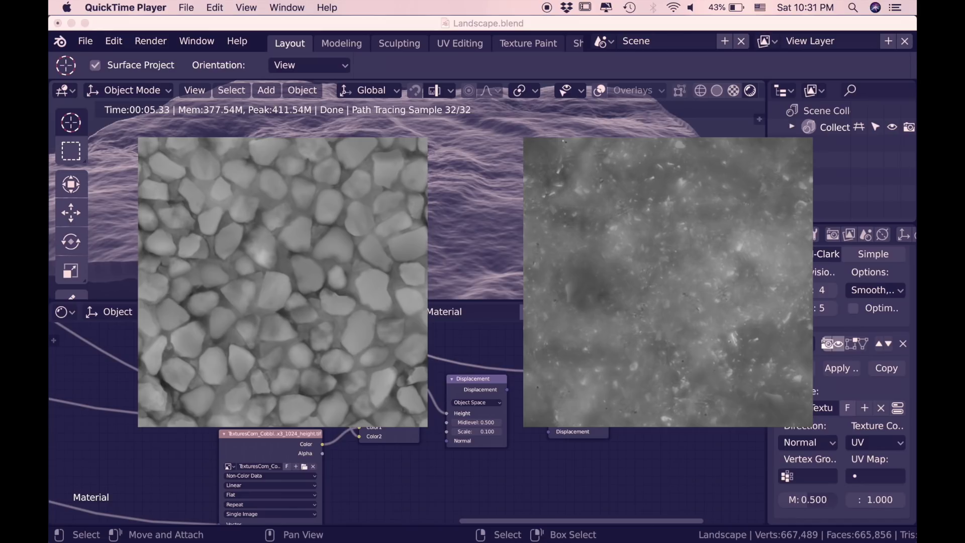
Step: Connect the Displacement node of the mixed soil and cobblestone height textures to the Material Output's Displacement input
click(403, 23)
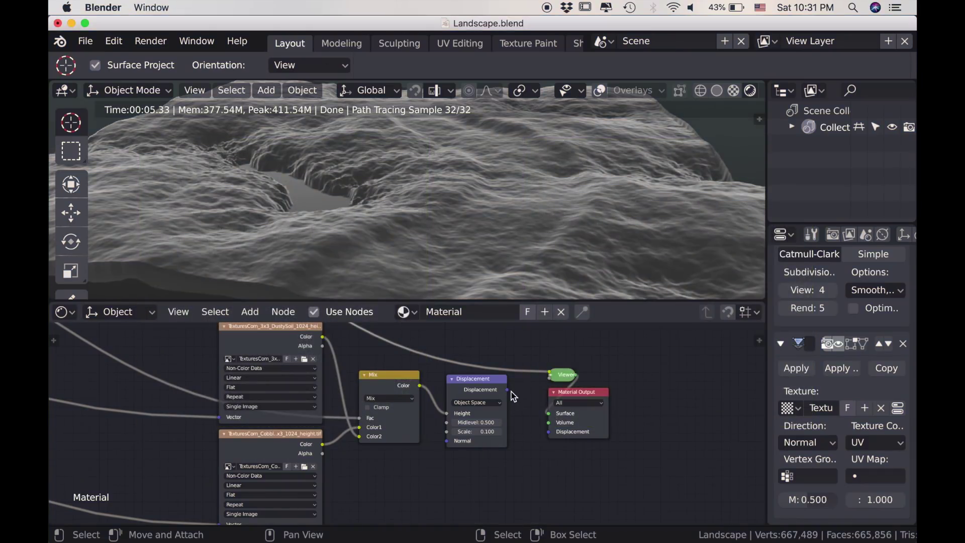
drag(508, 391, 552, 438)
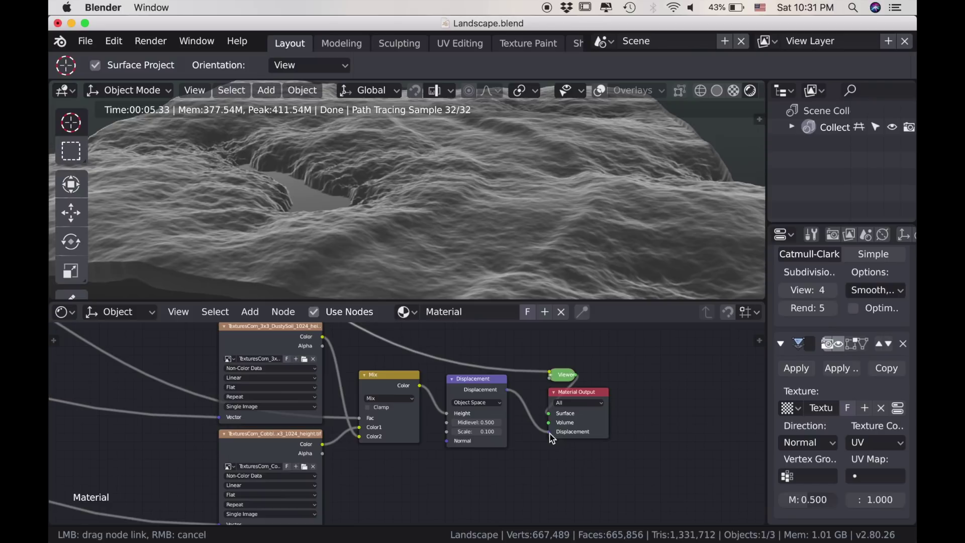
drag(547, 440, 547, 441)
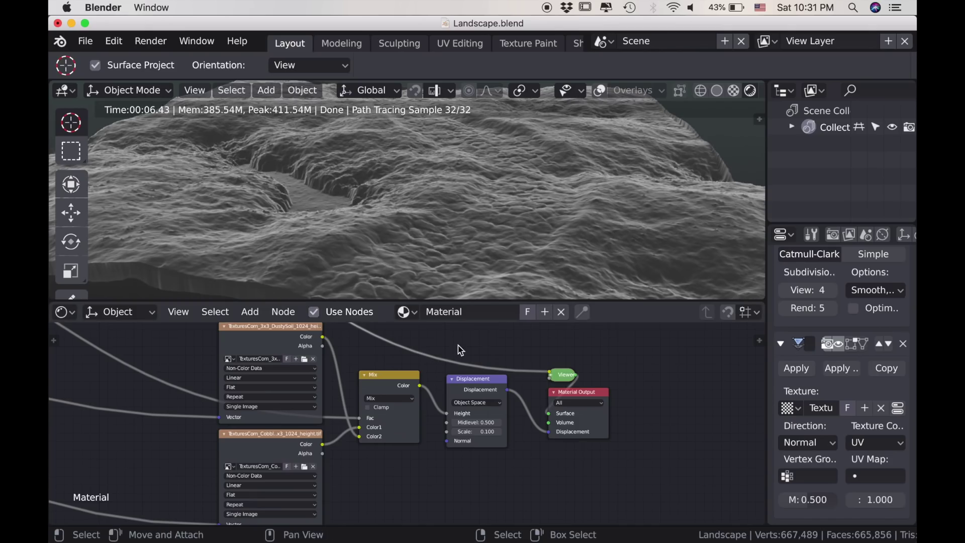
Step: Connect the Mix Shader to the Material Output's surface to preview the combined soil and cobblestone material, and show the whole node tree
scroll(184, 368, down, 5)
middle_drag(184, 368, 270, 389)
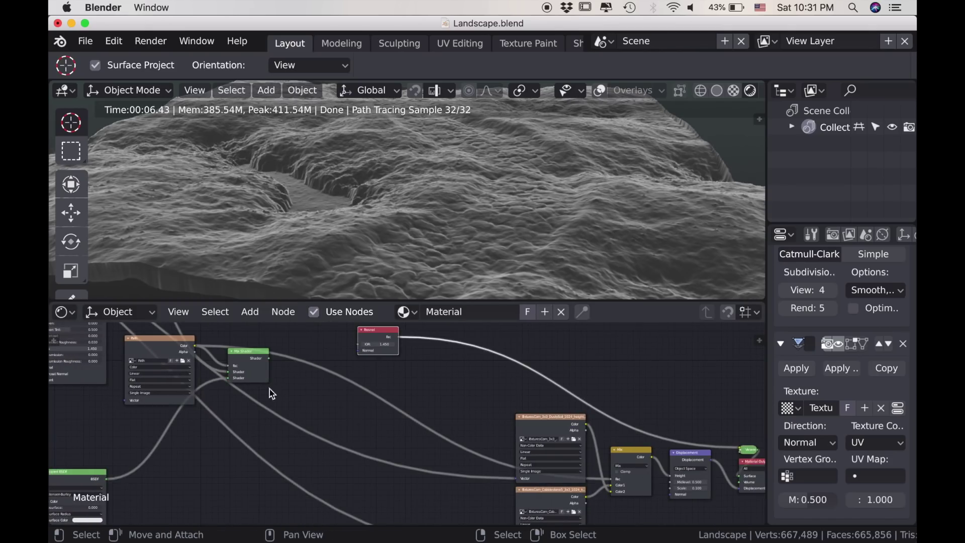
ctrl+shift+click(259, 384)
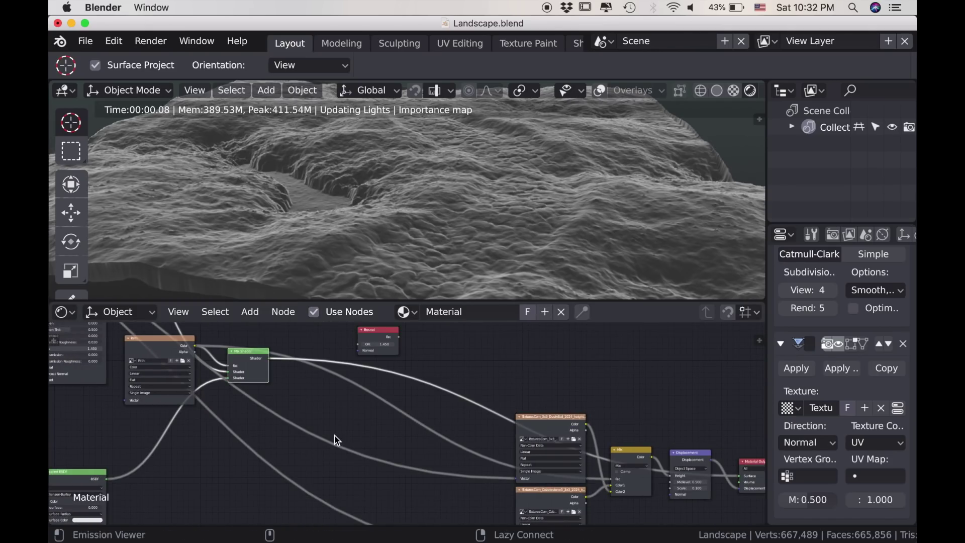
key(Home)
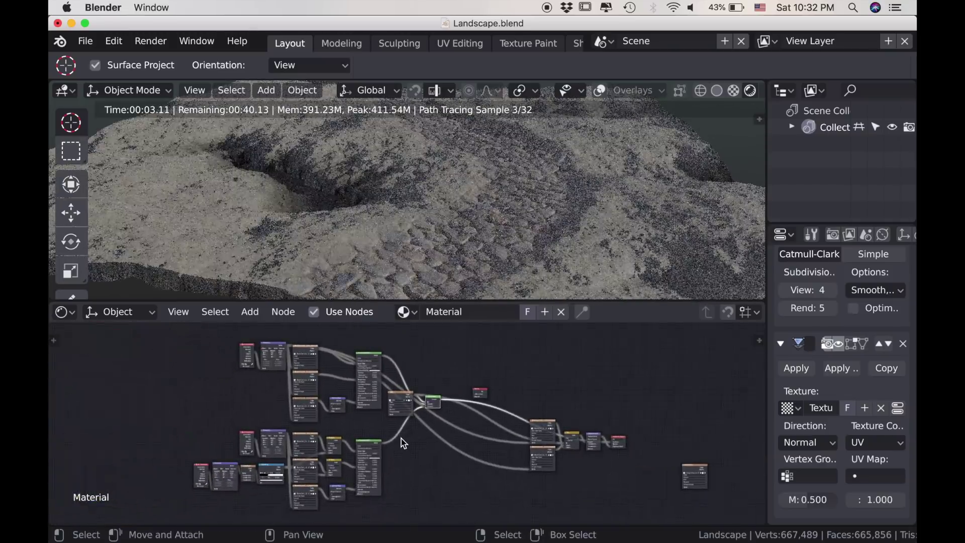
middle_drag(457, 274, 454, 267)
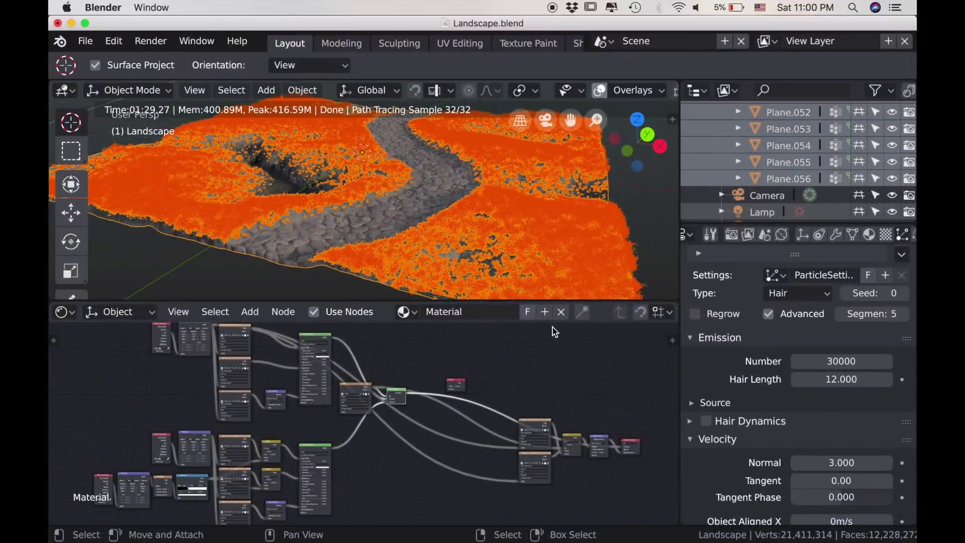
Step: Hide the viewport overlays and inspect the grass-covered landscape and cobblestone path from several angles and distances
click(599, 90)
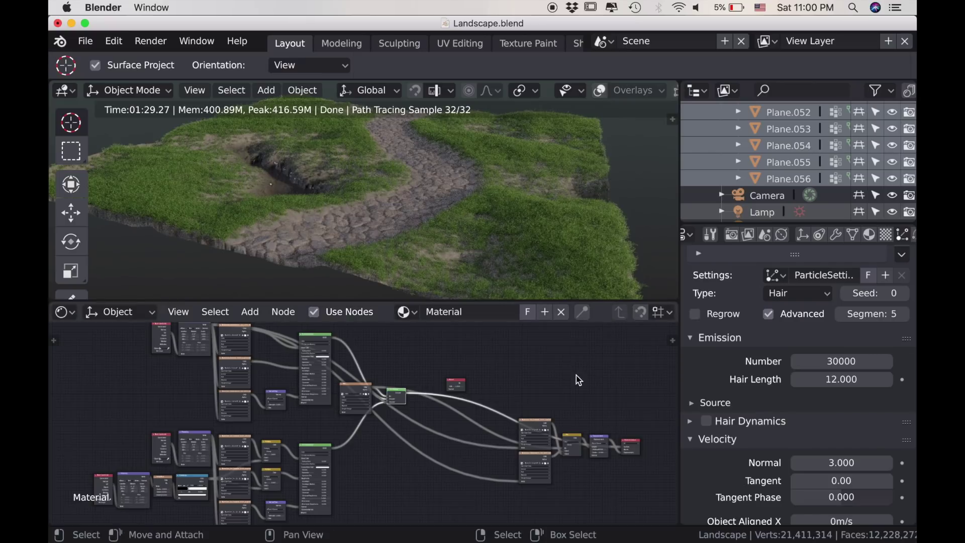
scroll(342, 229, up, 5)
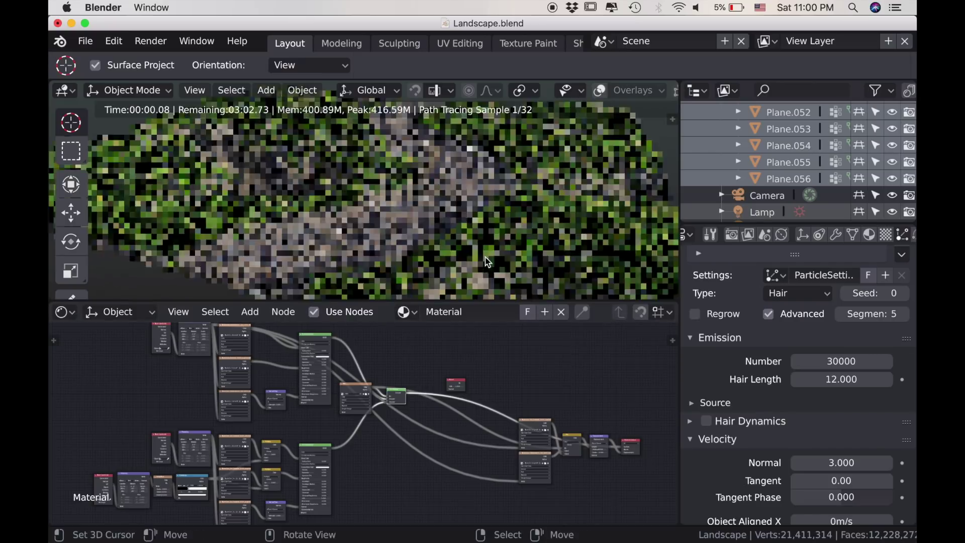
middle_drag(342, 228, 588, 278)
scroll(423, 263, down, 8)
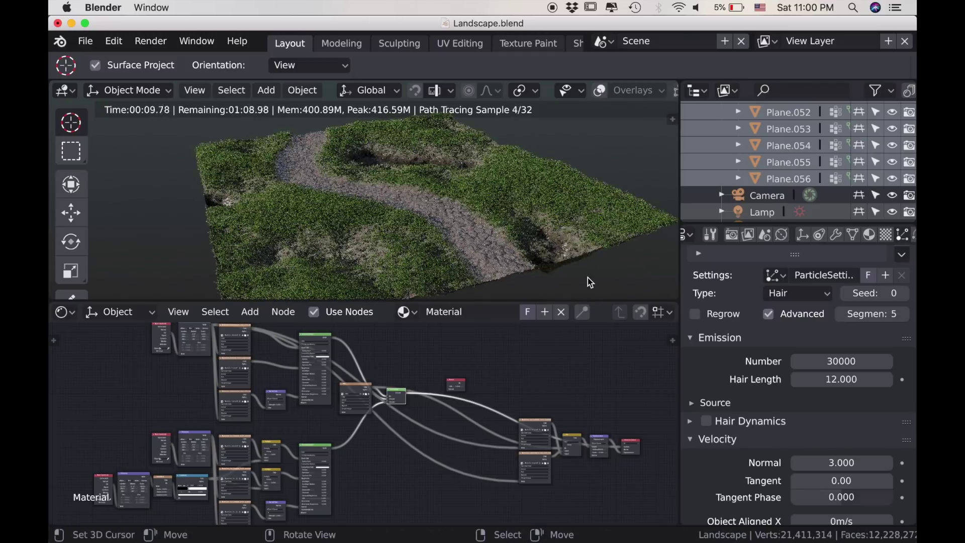
middle_drag(587, 278, 470, 261)
scroll(464, 246, up, 5)
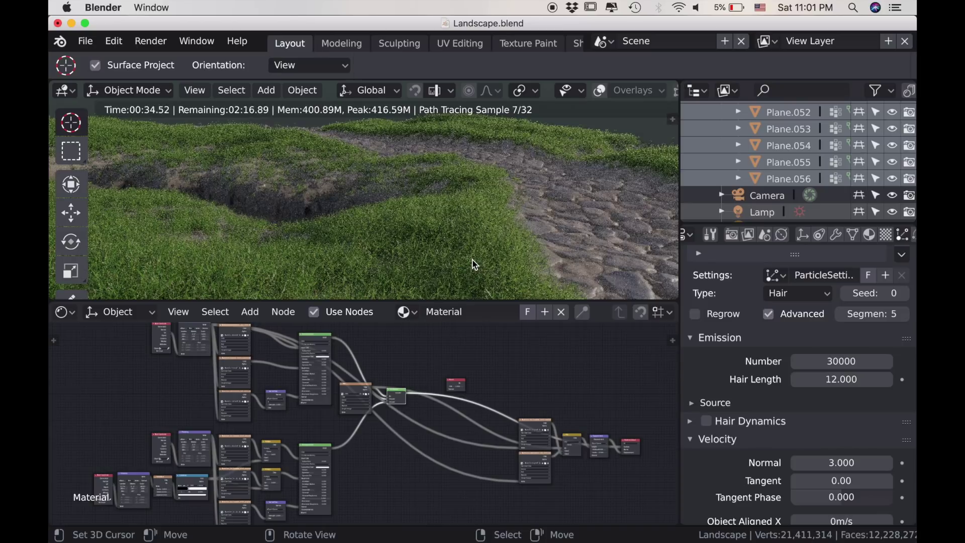
middle_drag(476, 259, 451, 264)
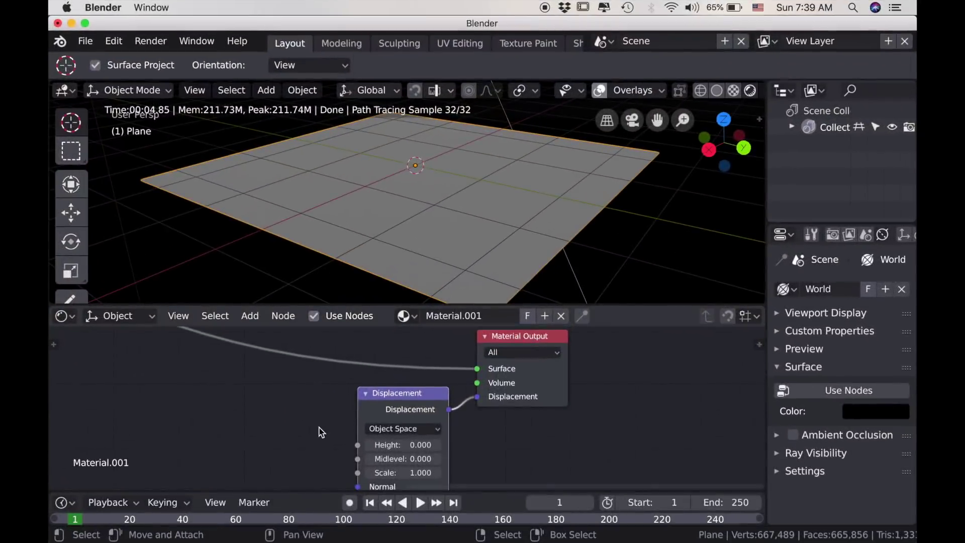
Step: Add a Noise Texture node to the plane's Material.001 and connect its Fac output to the Displacement node's Height
key(Home)
key(shift+a)
mouse_move(311, 425)
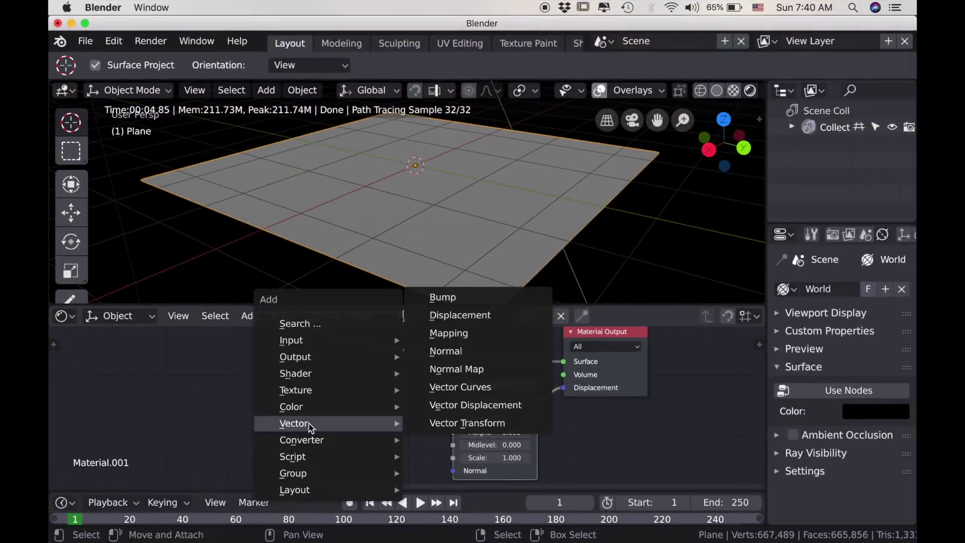
mouse_move(303, 397)
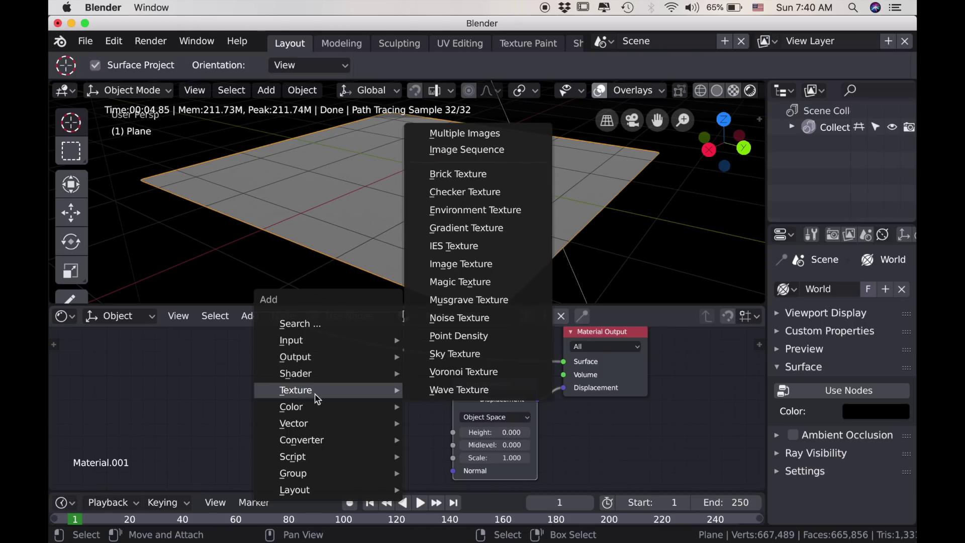
click(459, 318)
click(271, 396)
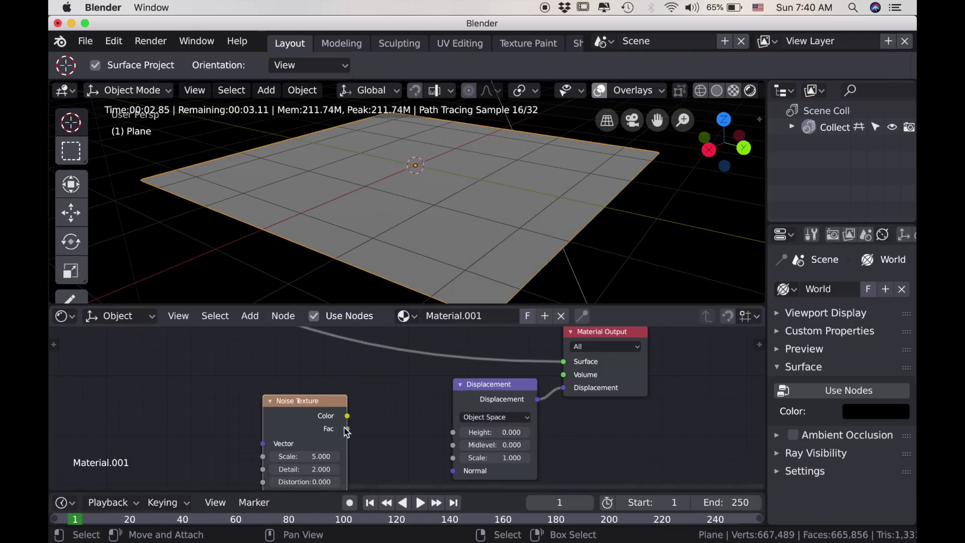
drag(348, 428, 453, 432)
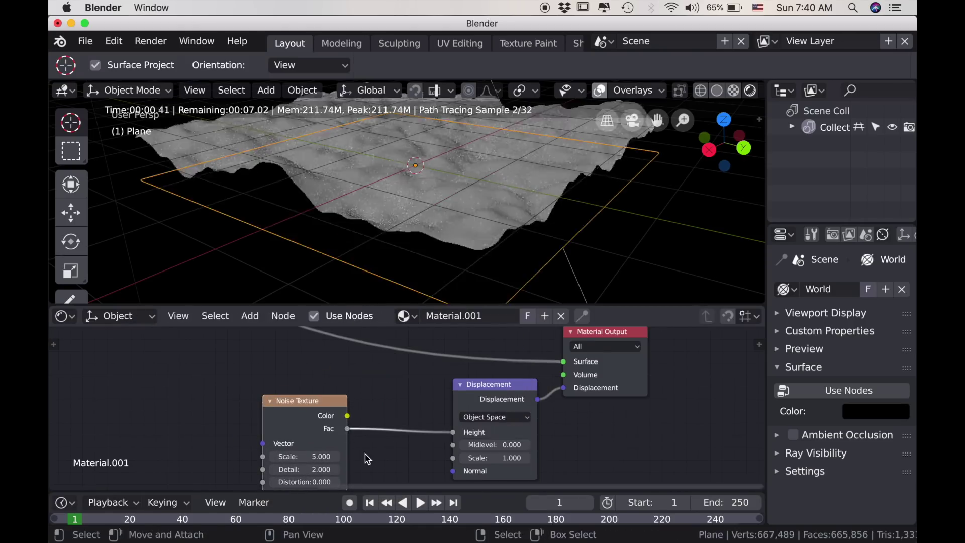
scroll(409, 248, down, 3)
scroll(408, 250, up, 2)
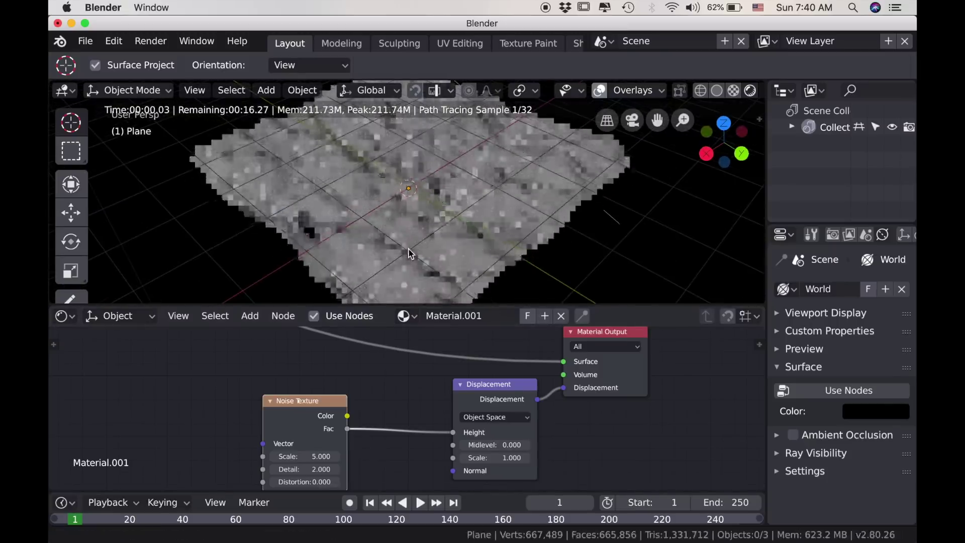
scroll(241, 456, down, 1)
Step: Add a Musgrave Texture node, connect its Color output to the Noise Texture's Distortion, and inspect the displaced terrain
middle_drag(241, 456, 347, 421)
key(shift+a)
mouse_move(241, 424)
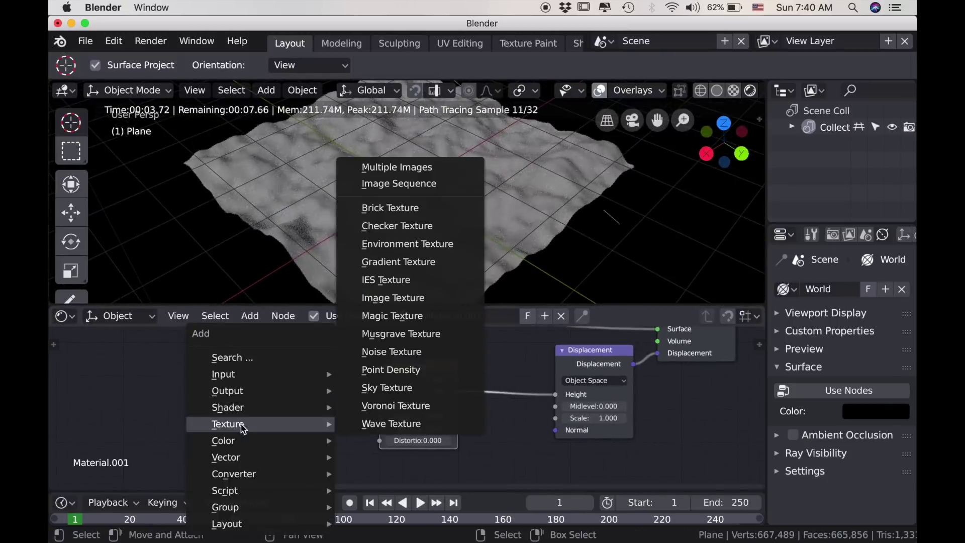
click(392, 334)
click(369, 452)
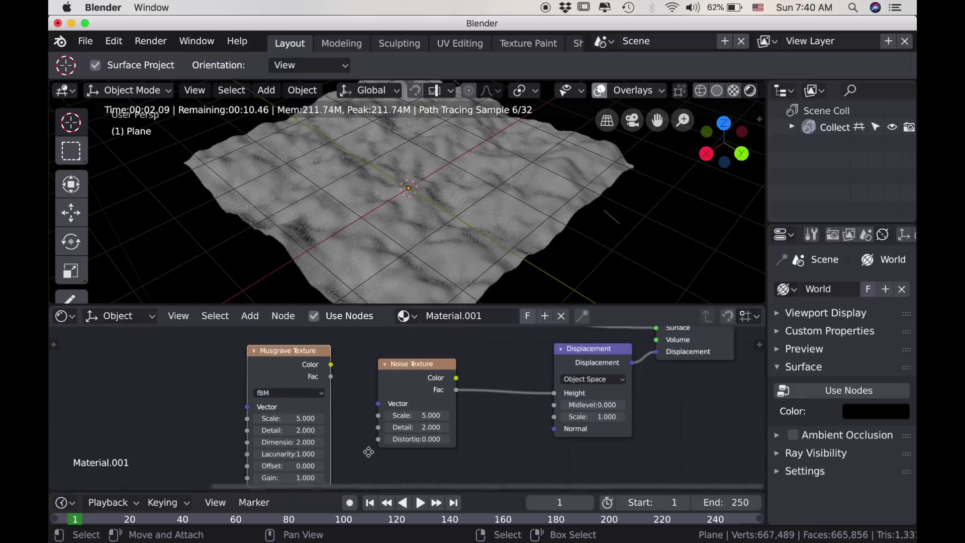
drag(329, 358, 427, 422)
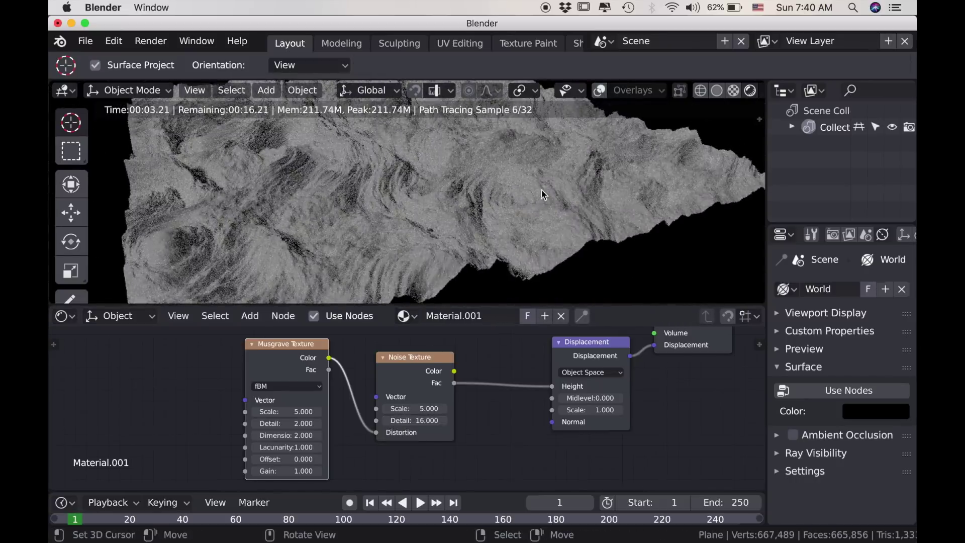
middle_drag(541, 191, 472, 205)
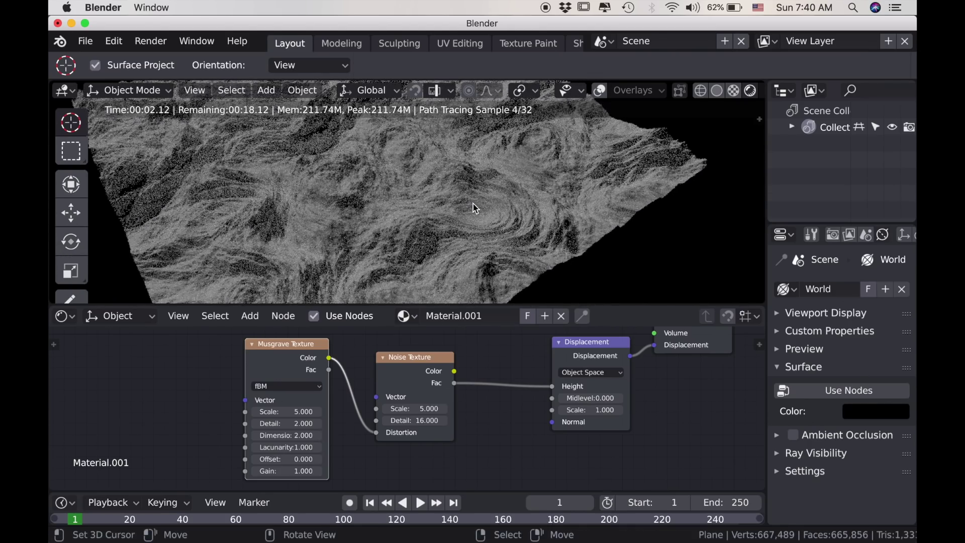